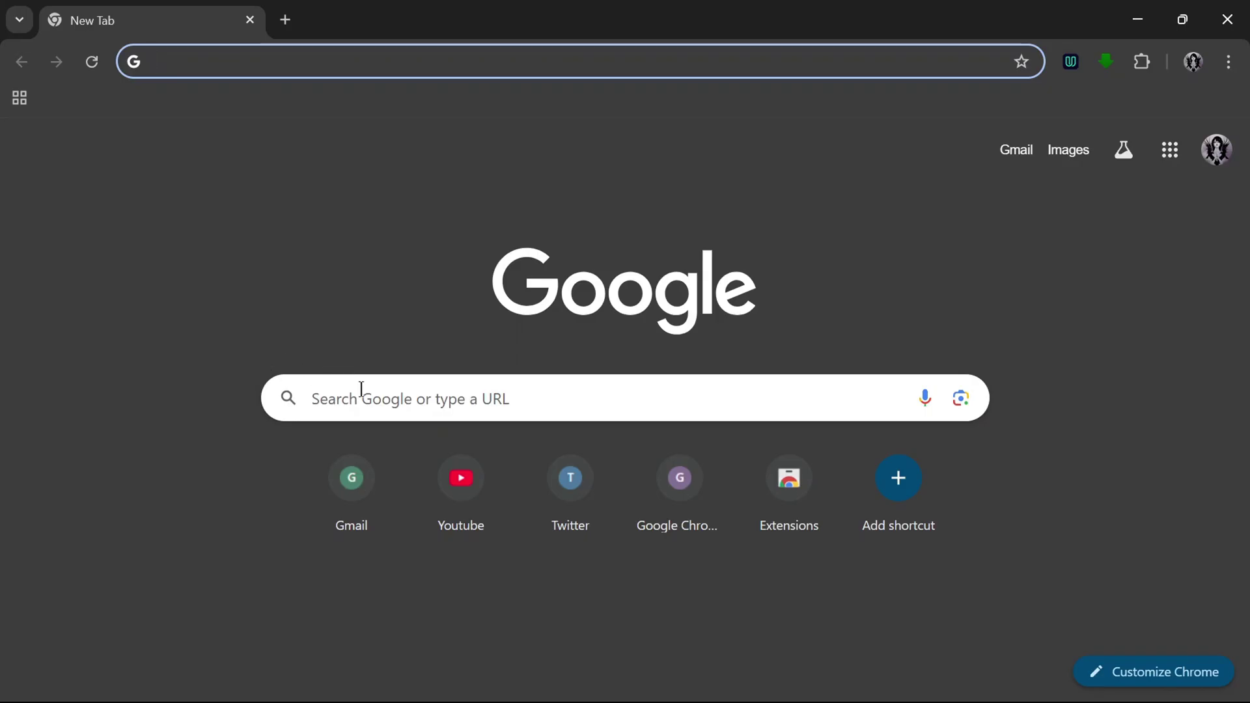
- Search Google for 'Skyreels' from the Chrome address bar
text(Sk)
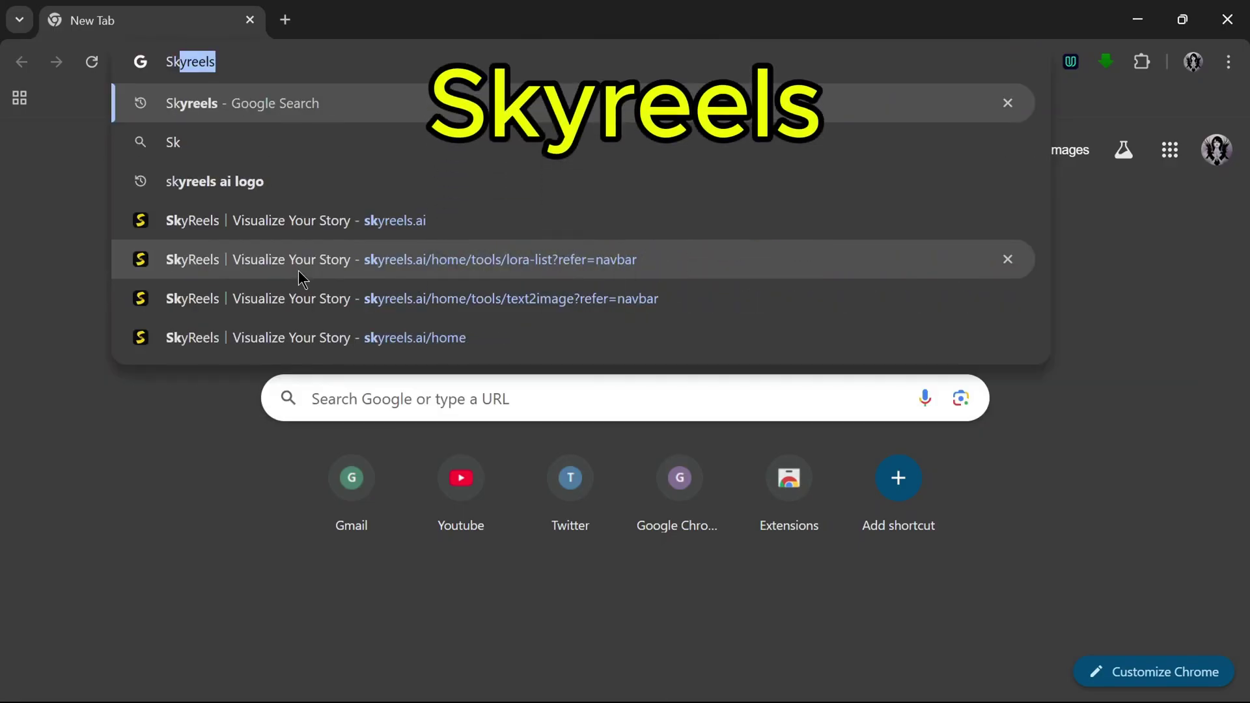
text(yreels)
key(Return)
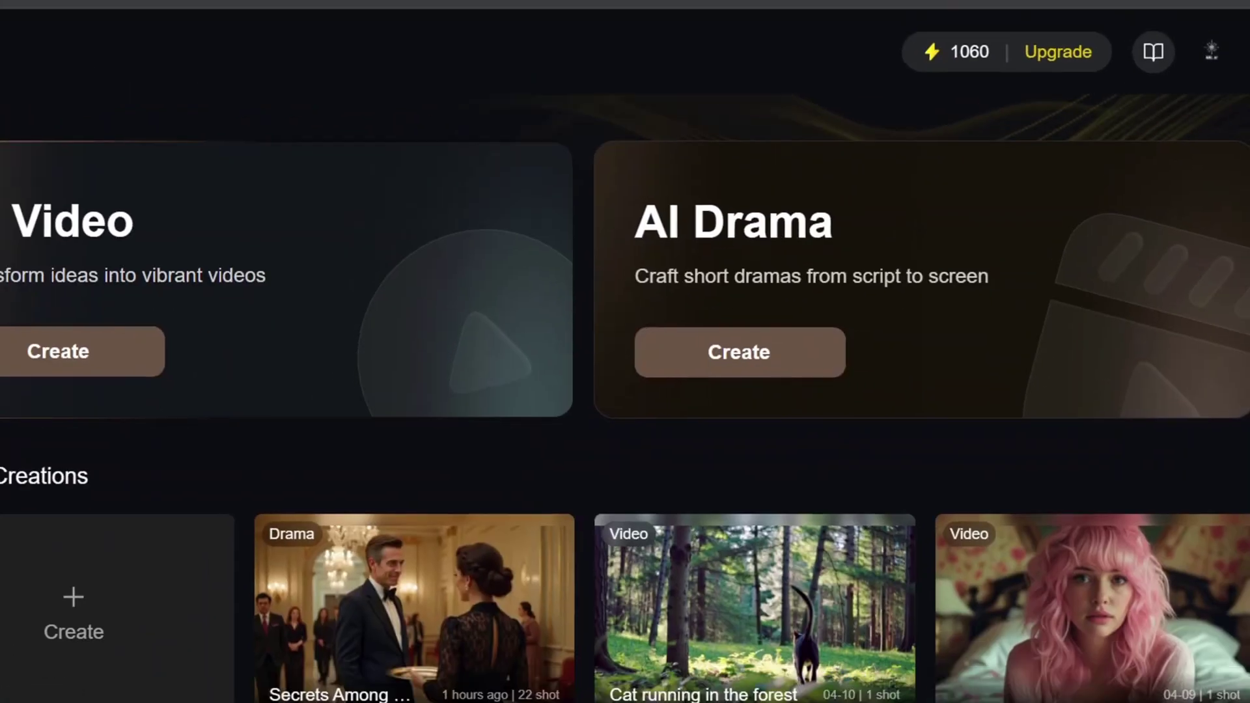
scroll(111, 625, down, 2)
scroll(198, 514, down, 1)
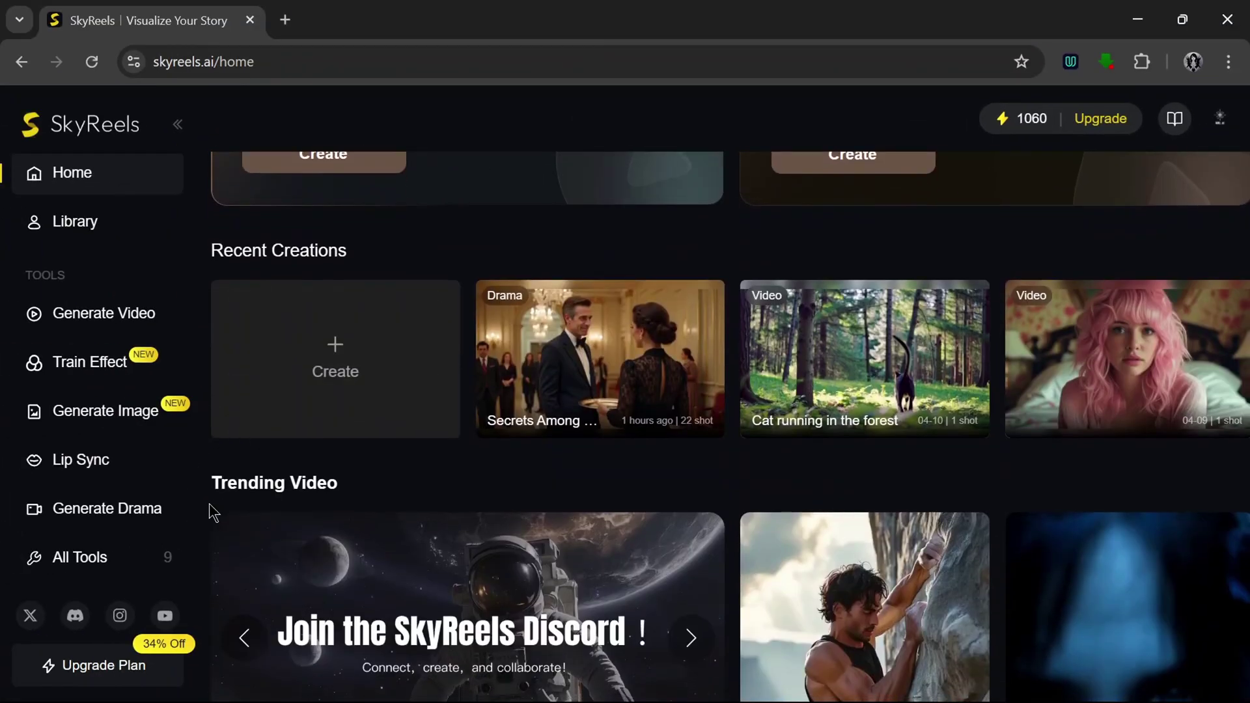
scroll(214, 513, down, 2)
click(240, 443)
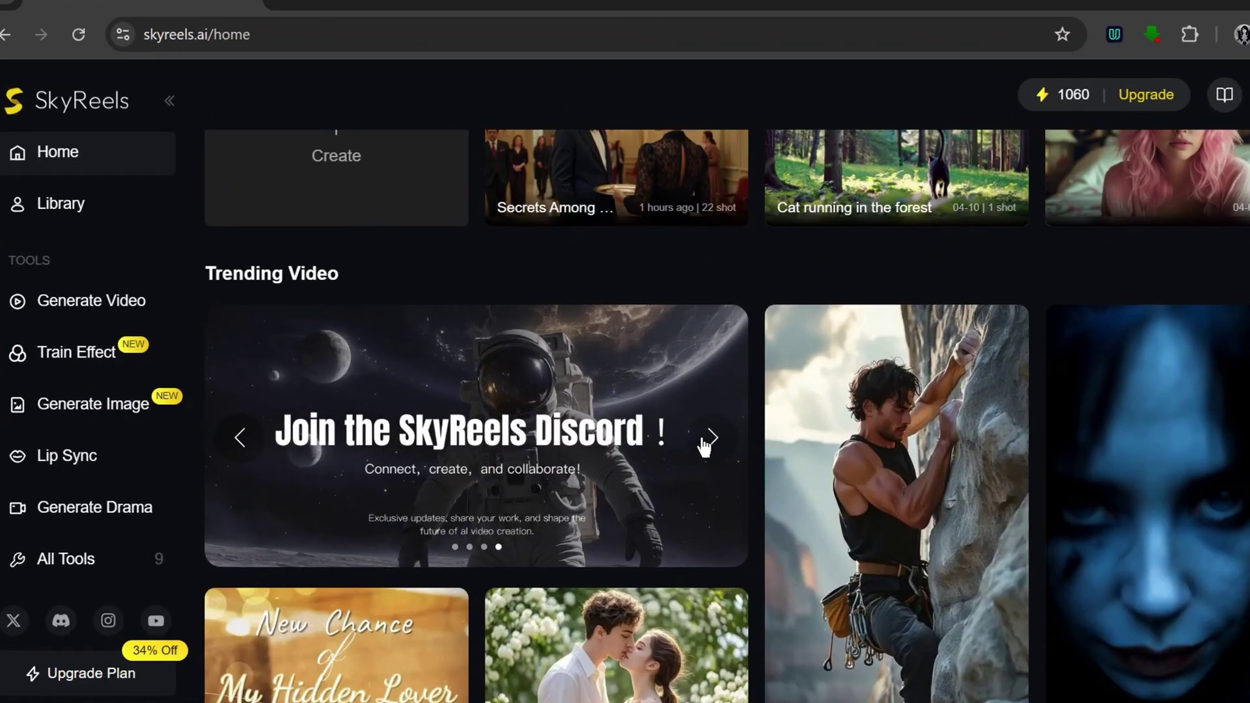
click(701, 442)
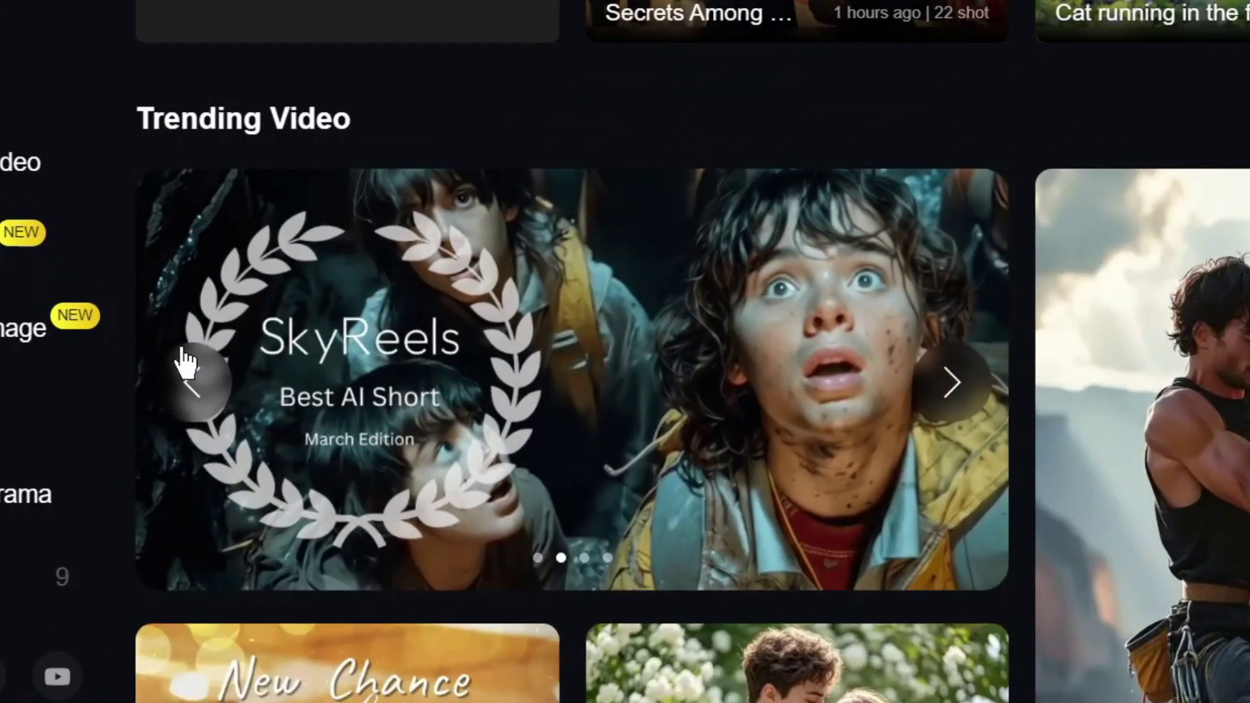
click(183, 366)
scroll(1043, 453, down, 1)
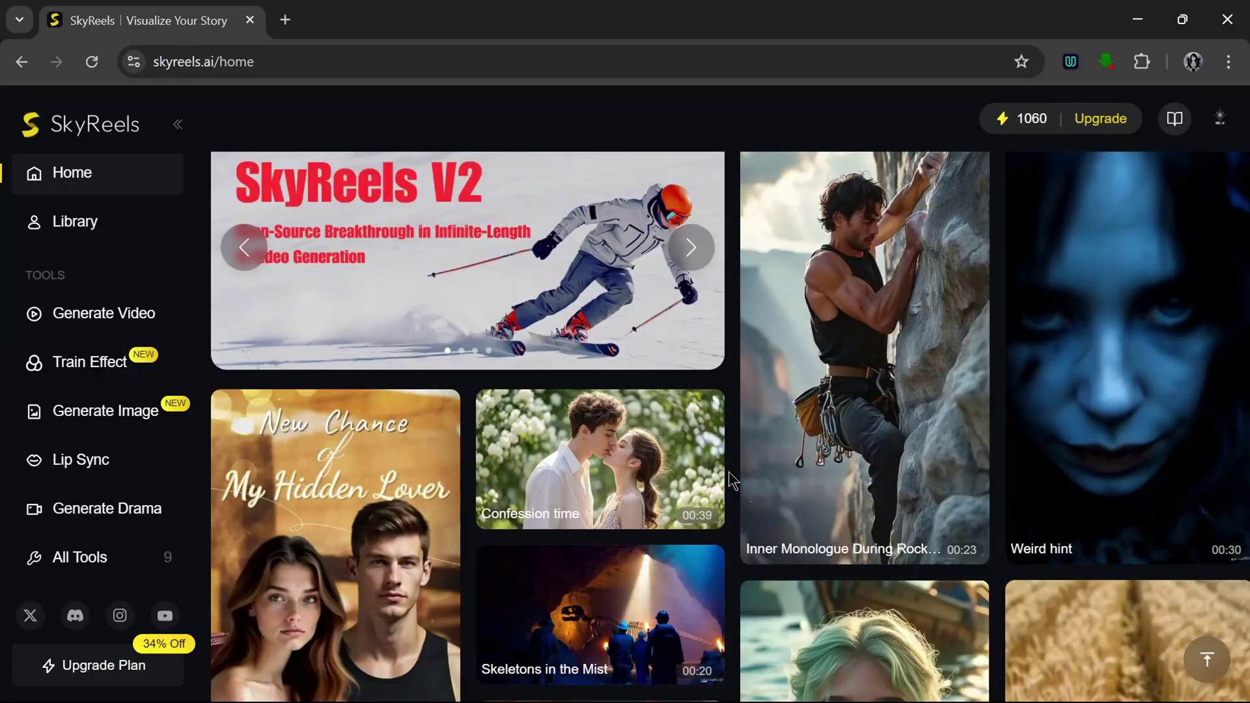
scroll(729, 472, down, 1)
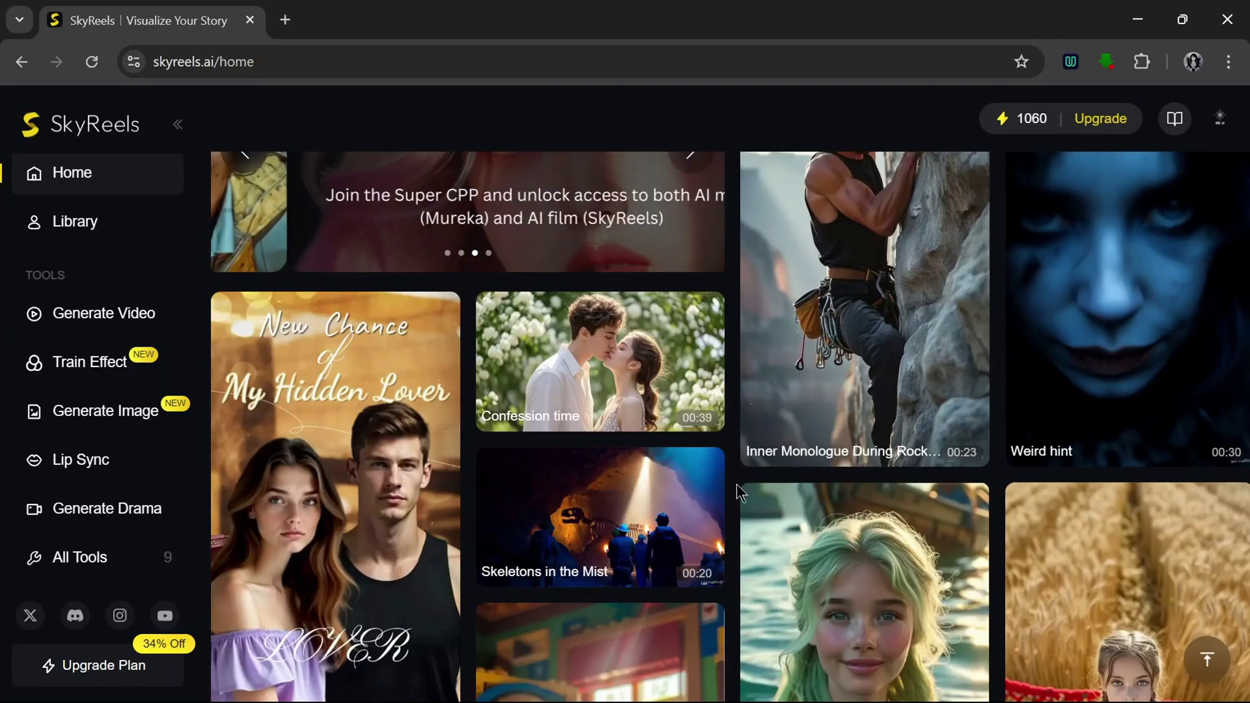
click(616, 359)
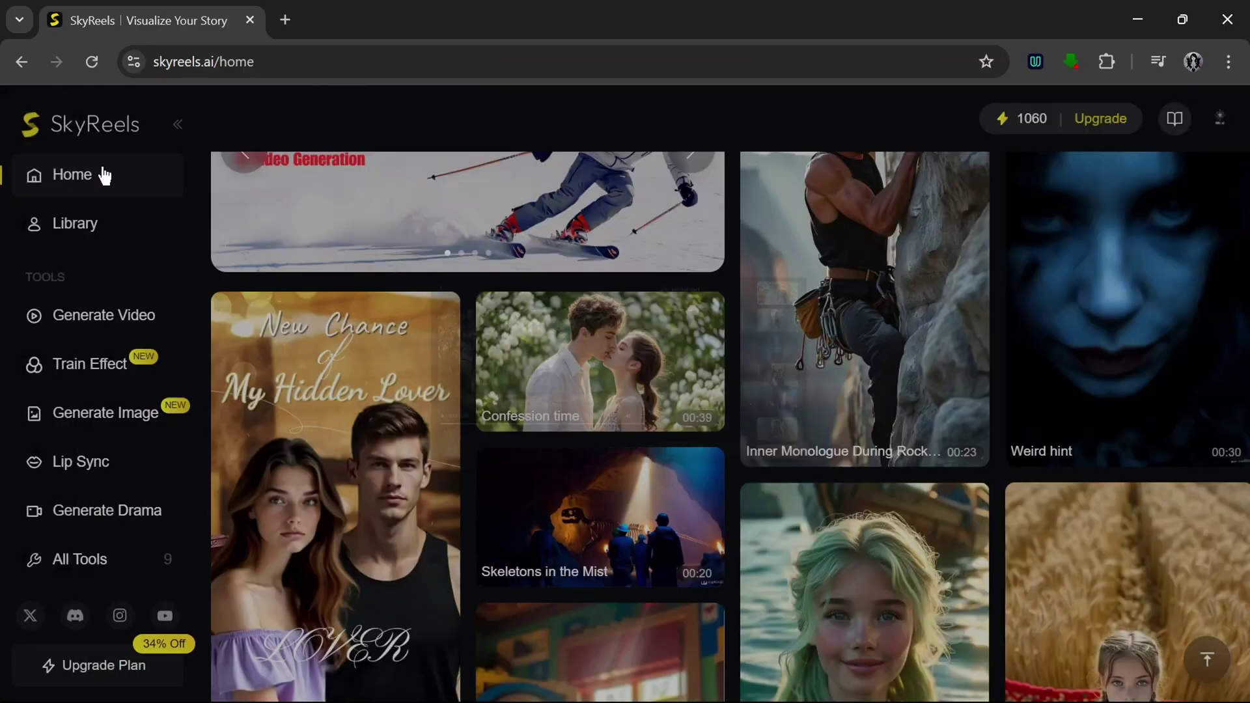
scroll(480, 422, down, 3)
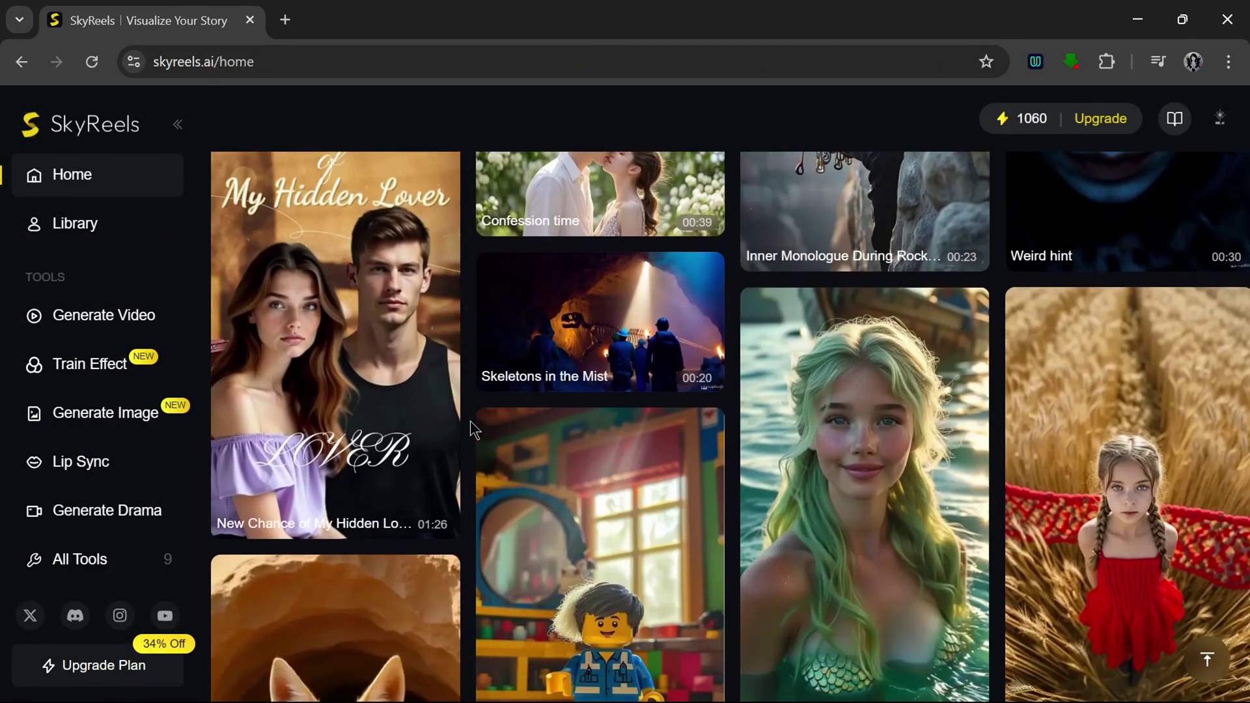
scroll(473, 430, down, 2)
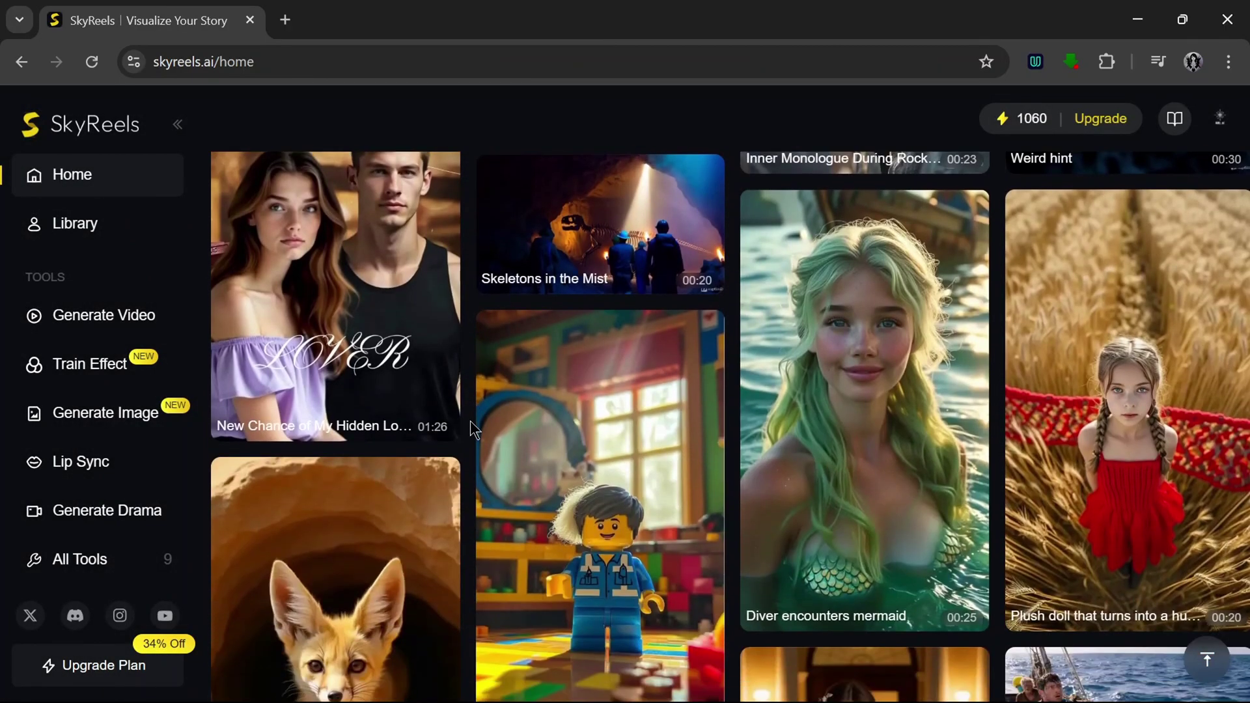
- Preview the 'Lego Life A Hairy Situation!' video full screen from the start, then close it
scroll(470, 421, down, 2)
click(495, 456)
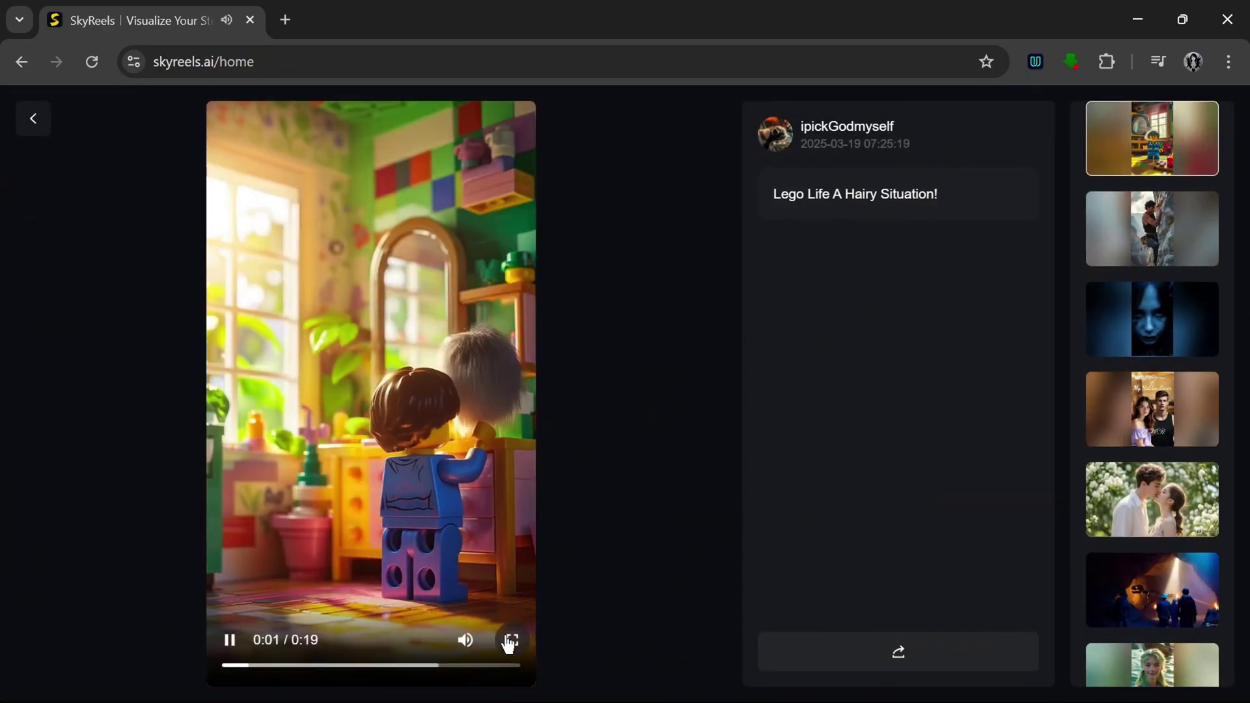
click(510, 644)
drag(182, 682, 4, 682)
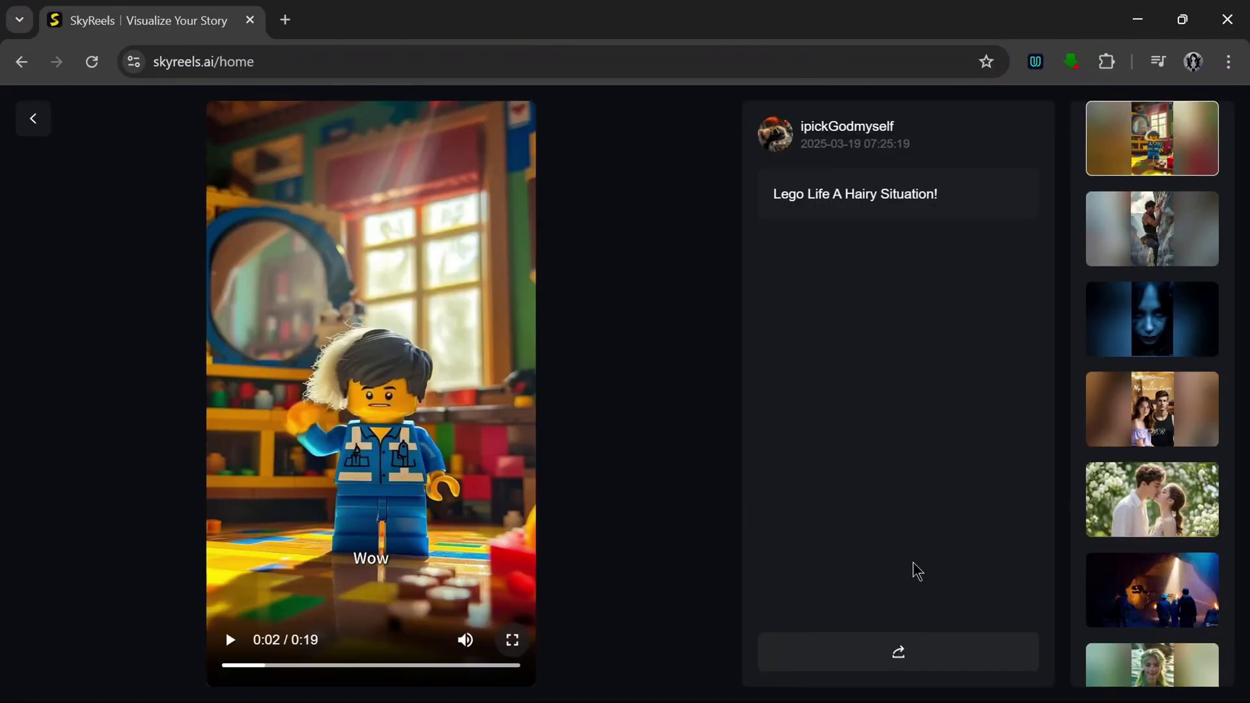
click(662, 565)
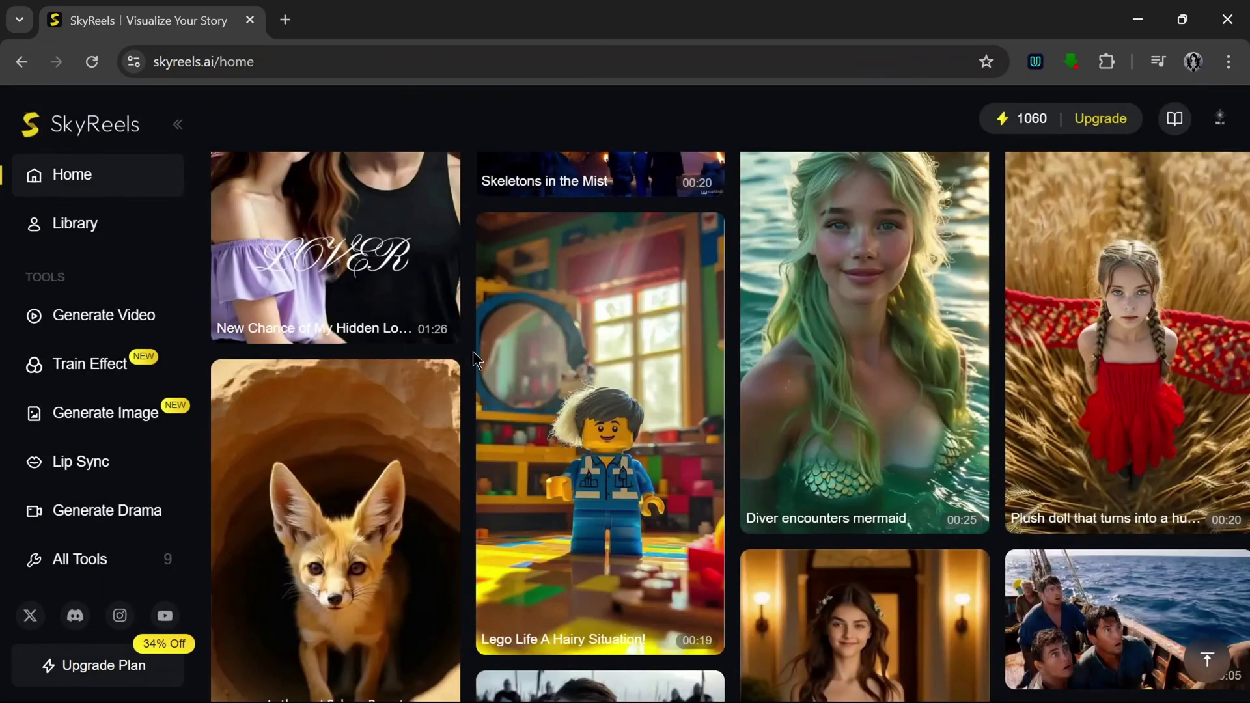
- Open the 'Skeletons in the Mist' community video and watch it full screen
scroll(472, 352, down, 9)
scroll(471, 353, up, 10)
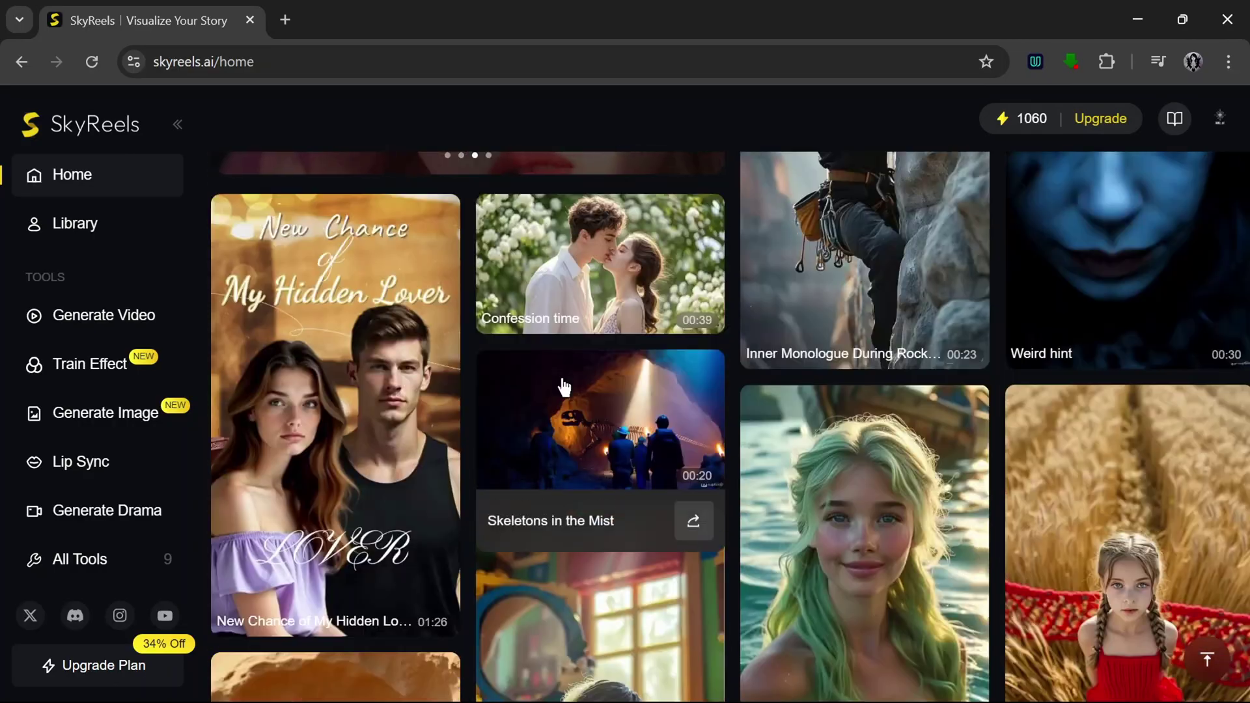
click(569, 417)
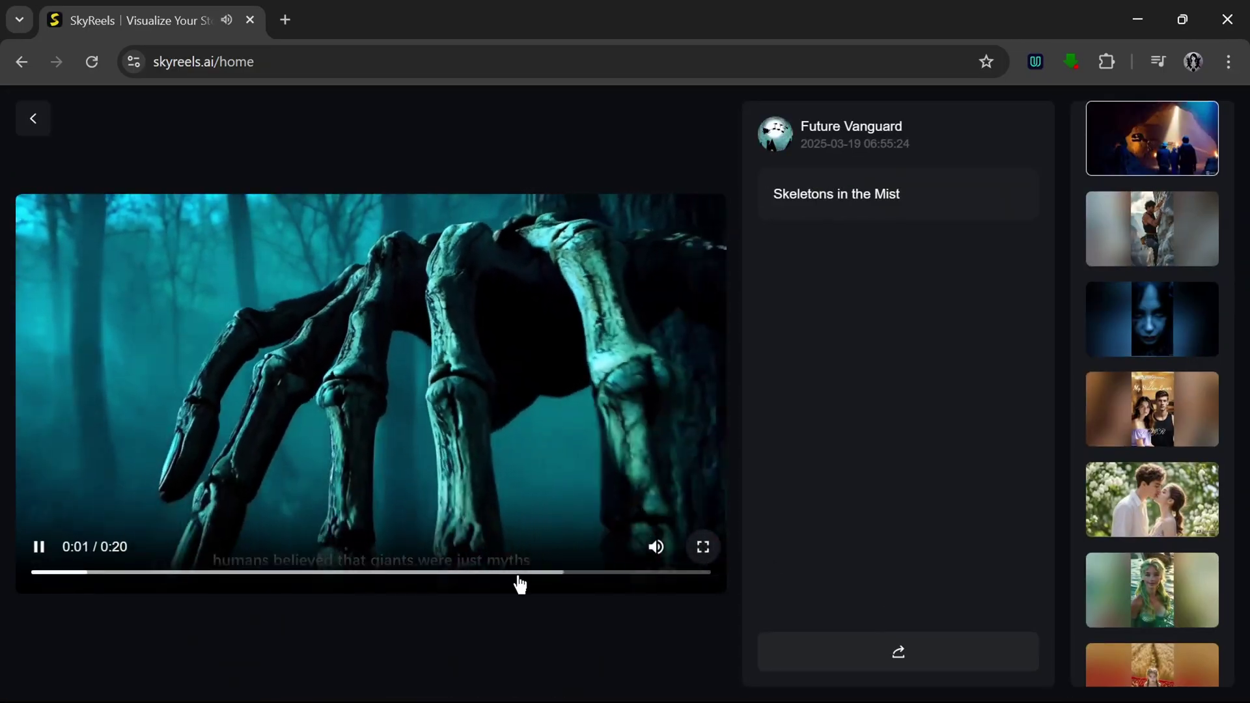
double_click(516, 577)
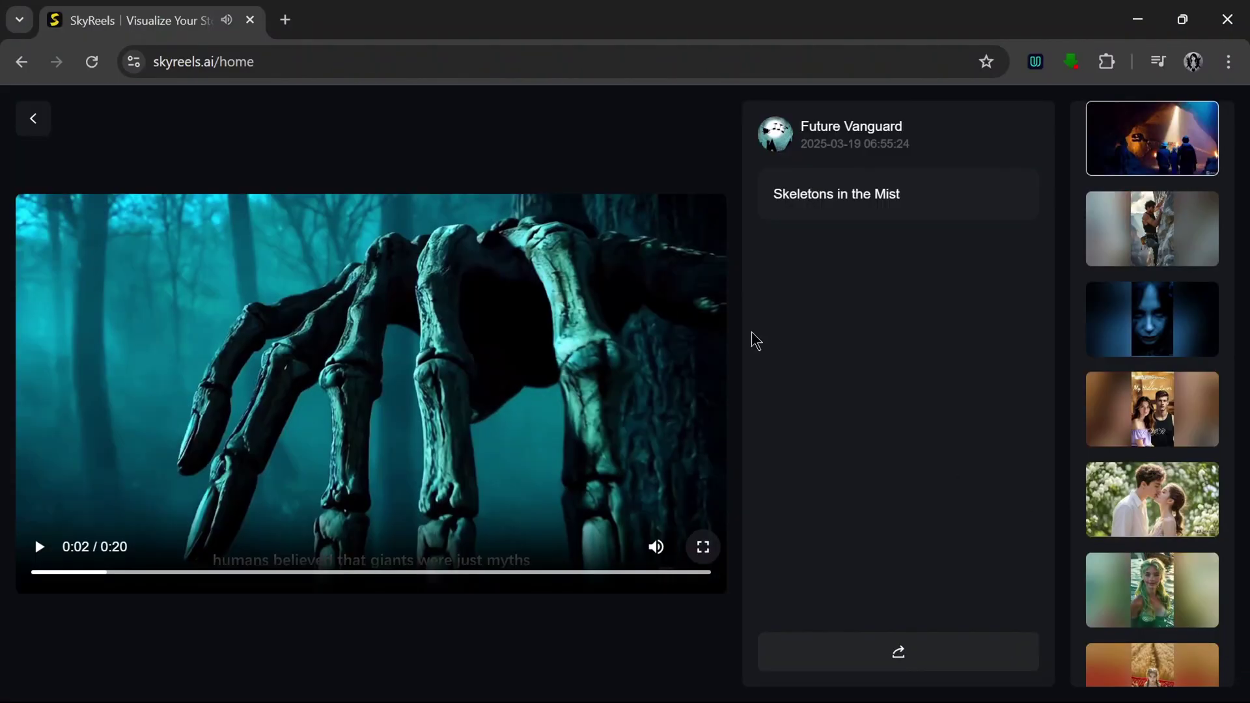
- Close the Skeletons video, scroll the home gallery and preview the robot workshop video
click(34, 119)
scroll(1246, 384, down, 8)
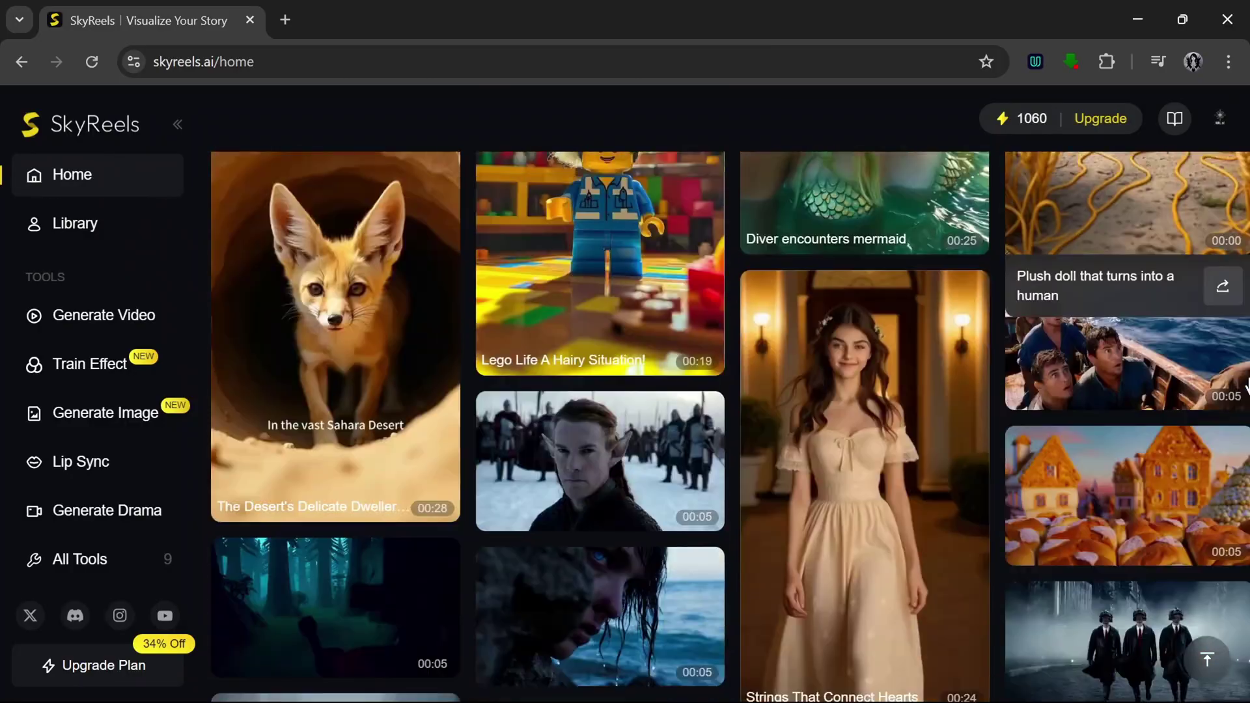
mouse_move(1095, 389)
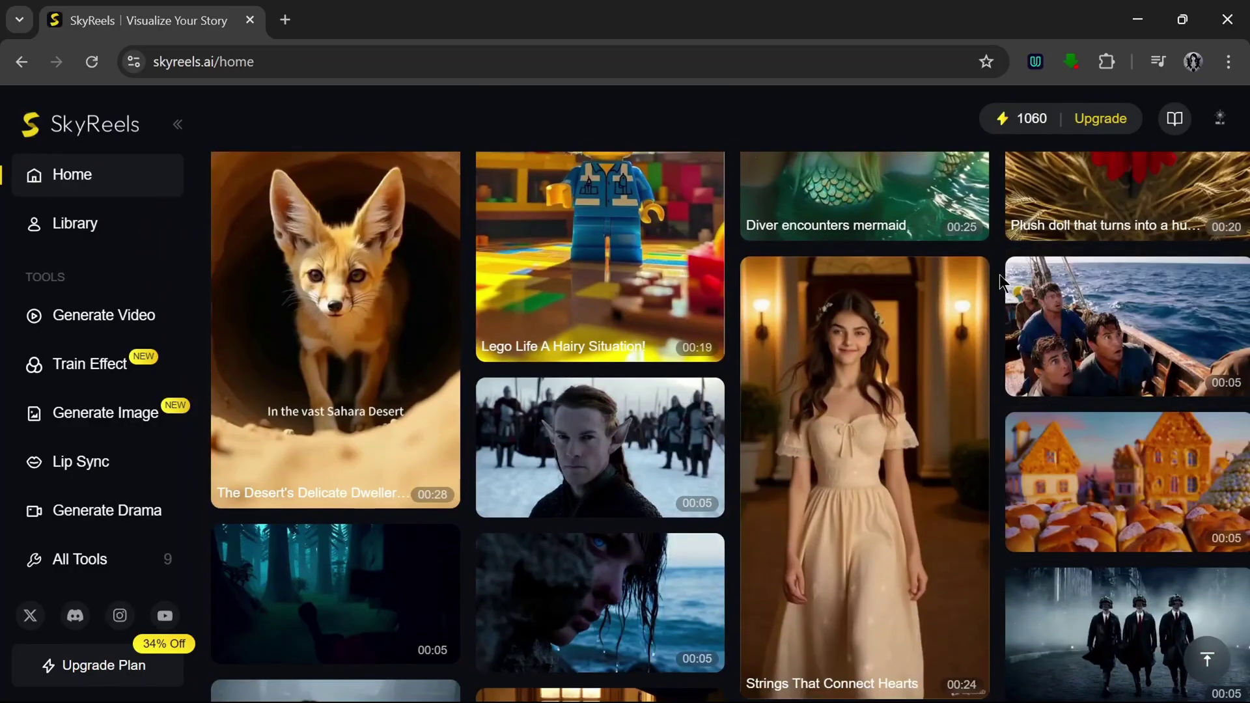
scroll(999, 276, down, 5)
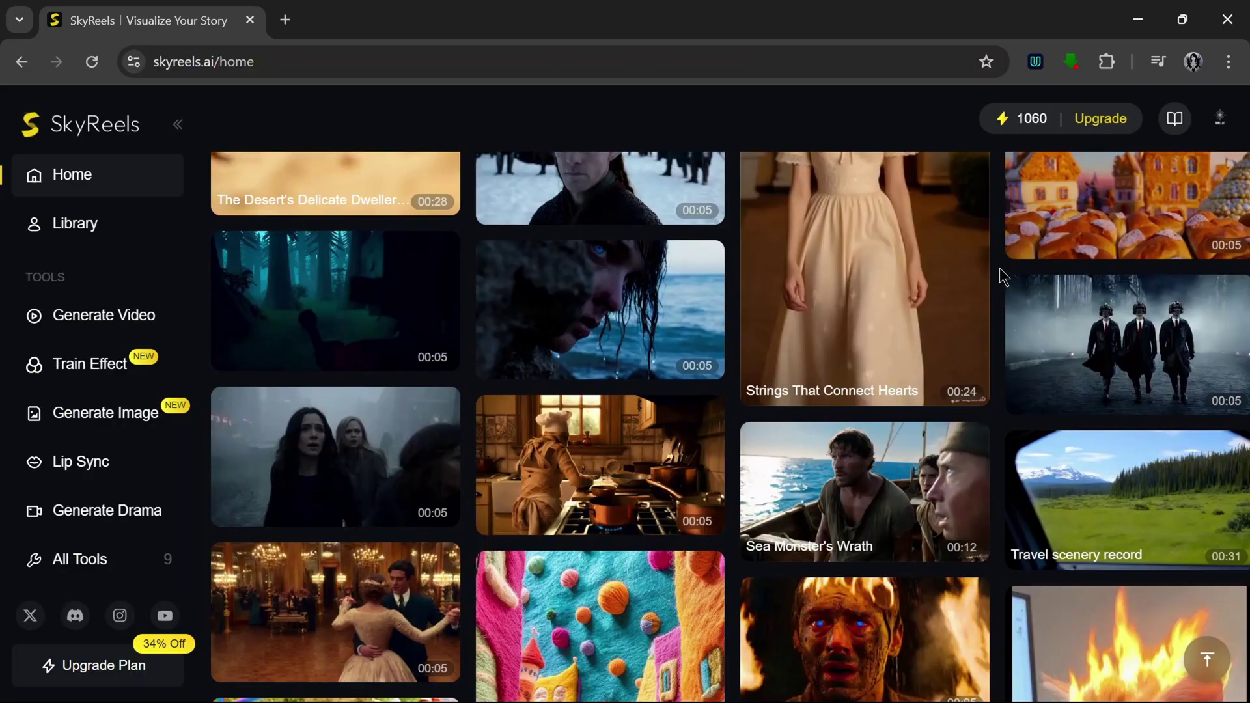
scroll(1000, 276, down, 5)
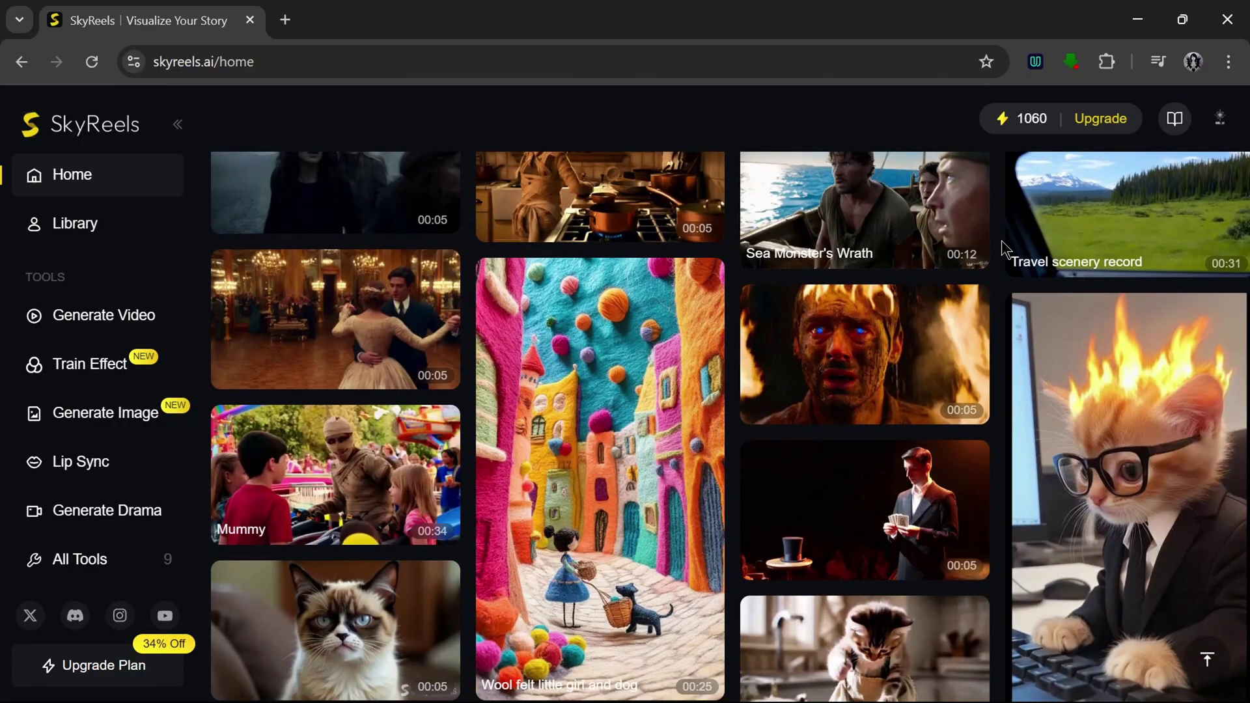
scroll(1003, 251, down, 3)
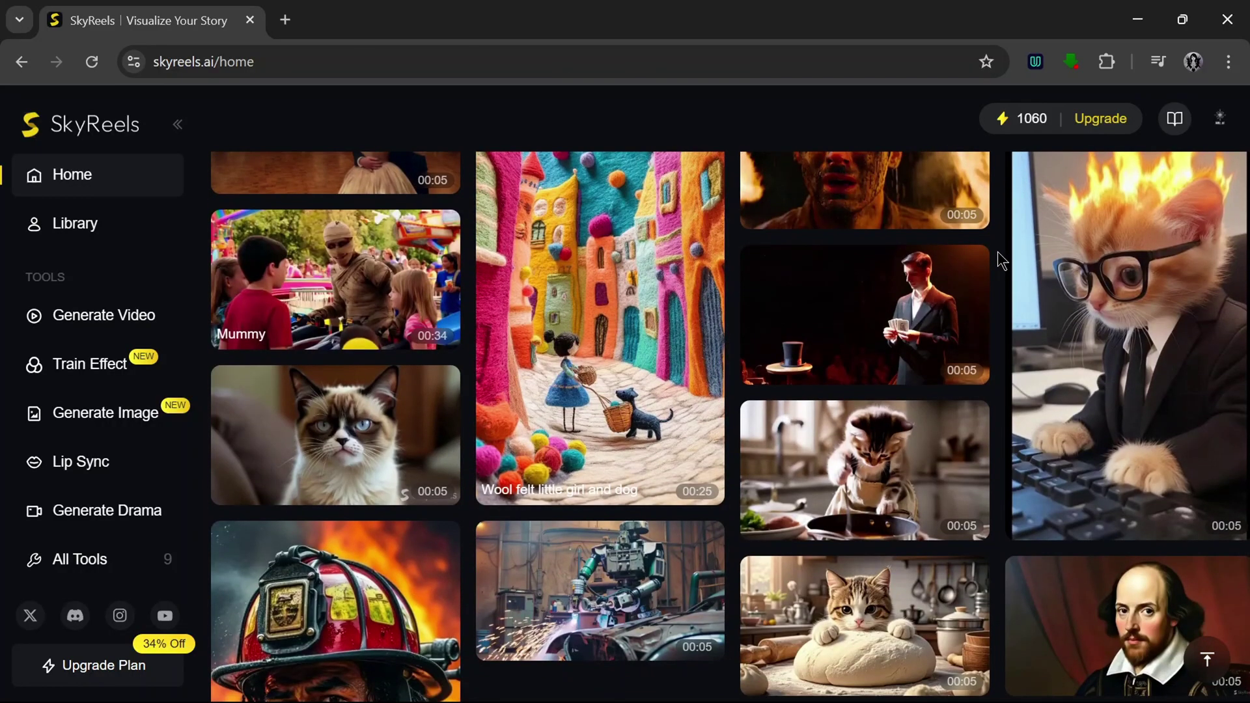
scroll(998, 252, down, 2)
scroll(998, 251, down, 1)
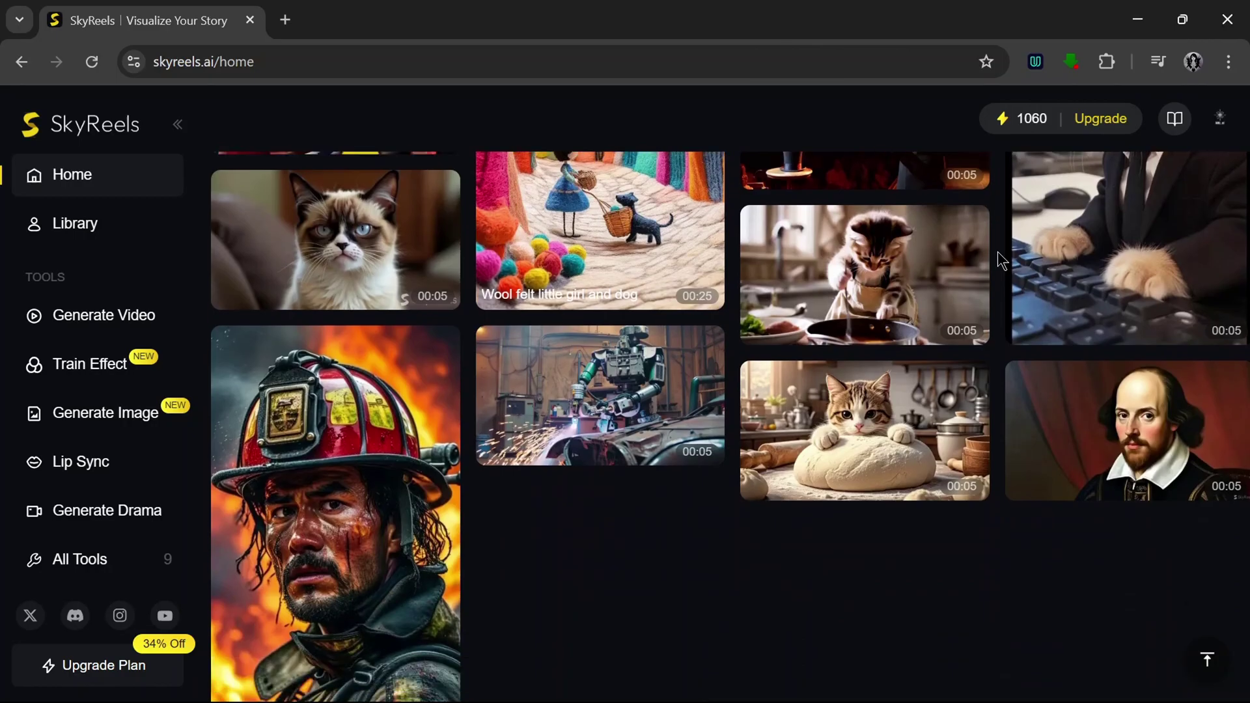
click(678, 402)
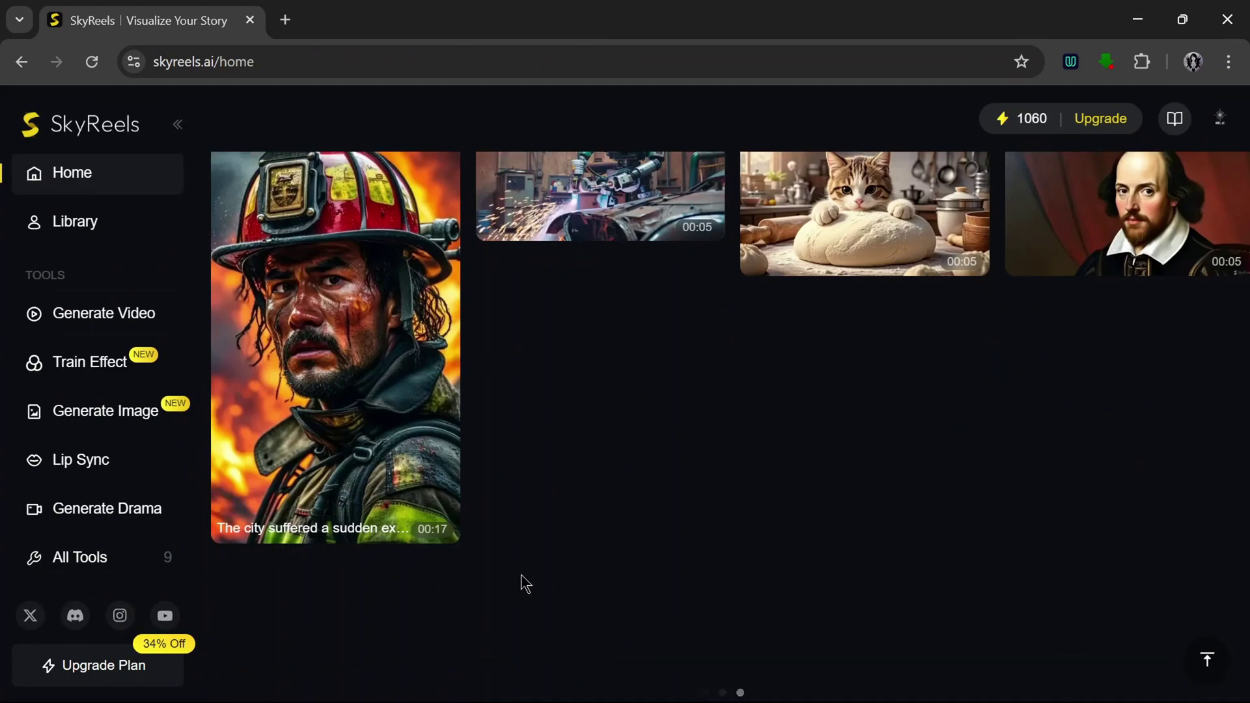
scroll(385, 459, down, 1)
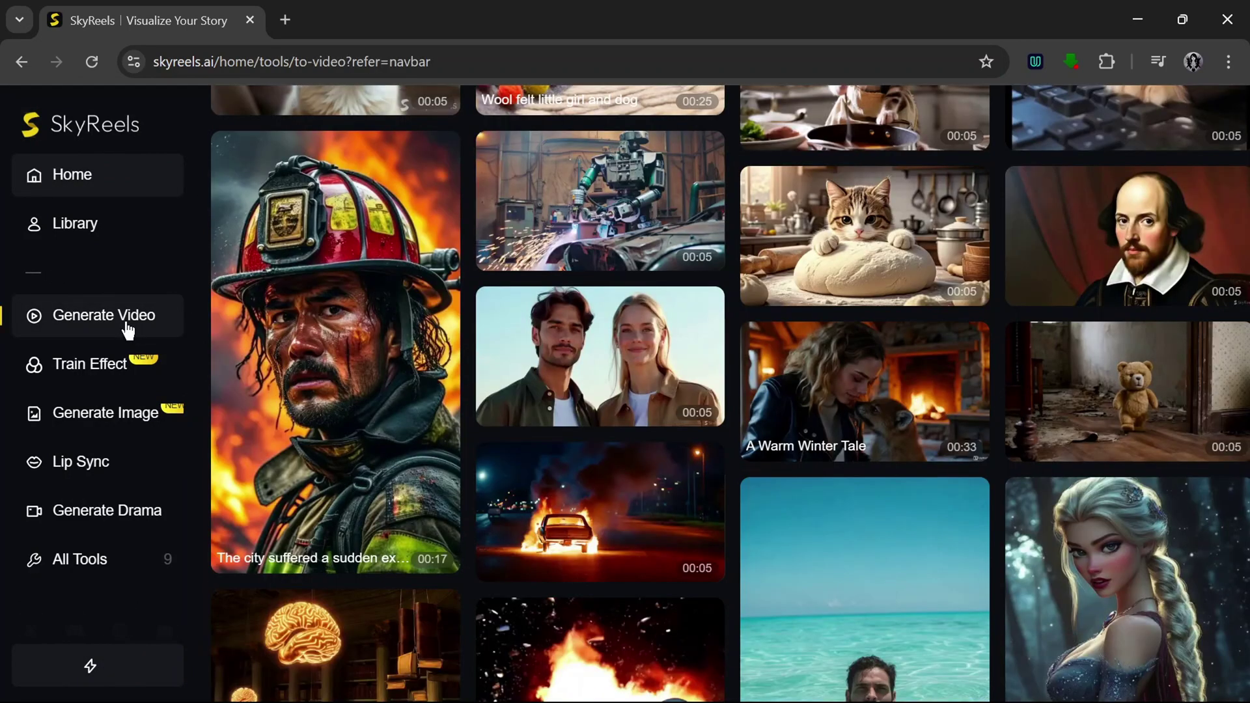
- In the AI video generator, enter the prompt 'A woman walking on the beach'
click(128, 330)
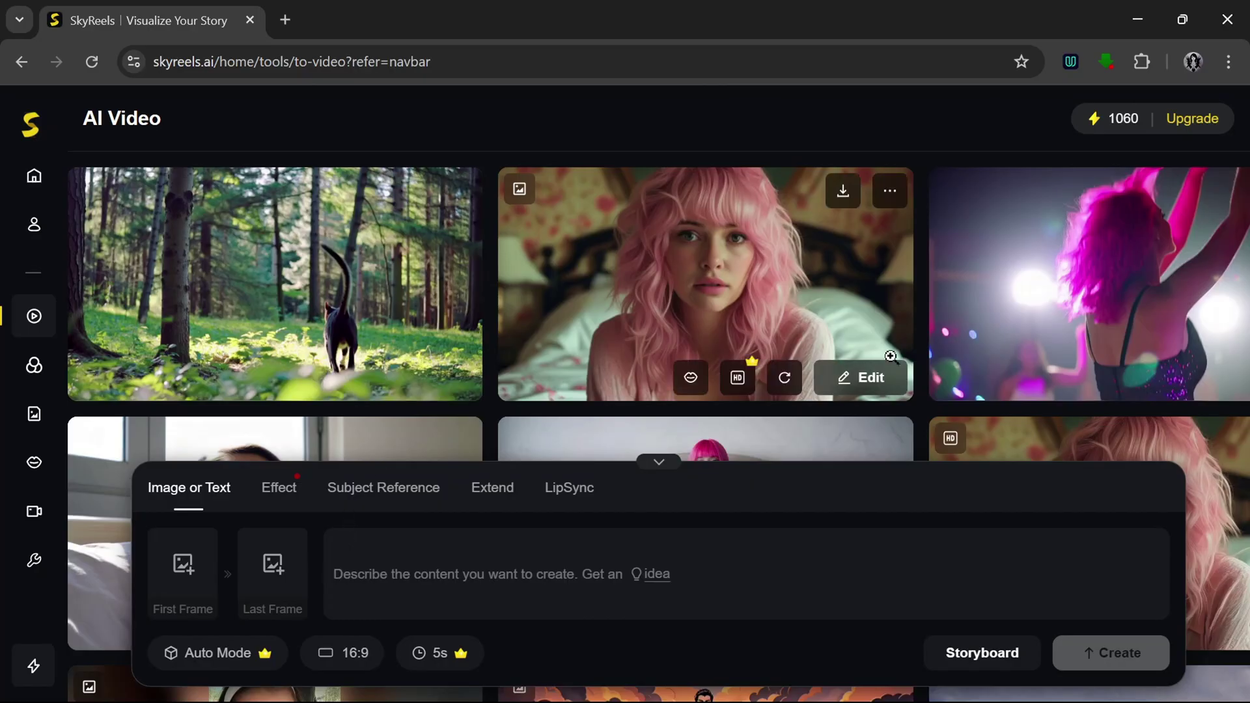
click(272, 494)
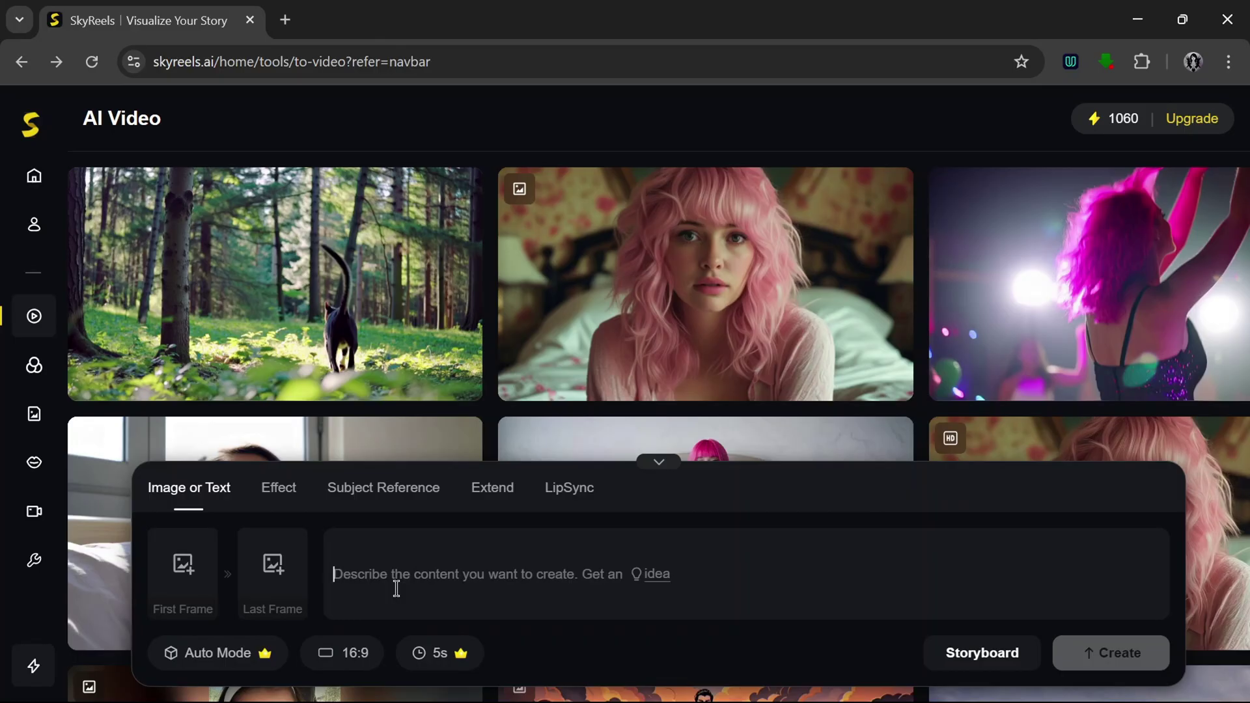
click(407, 578)
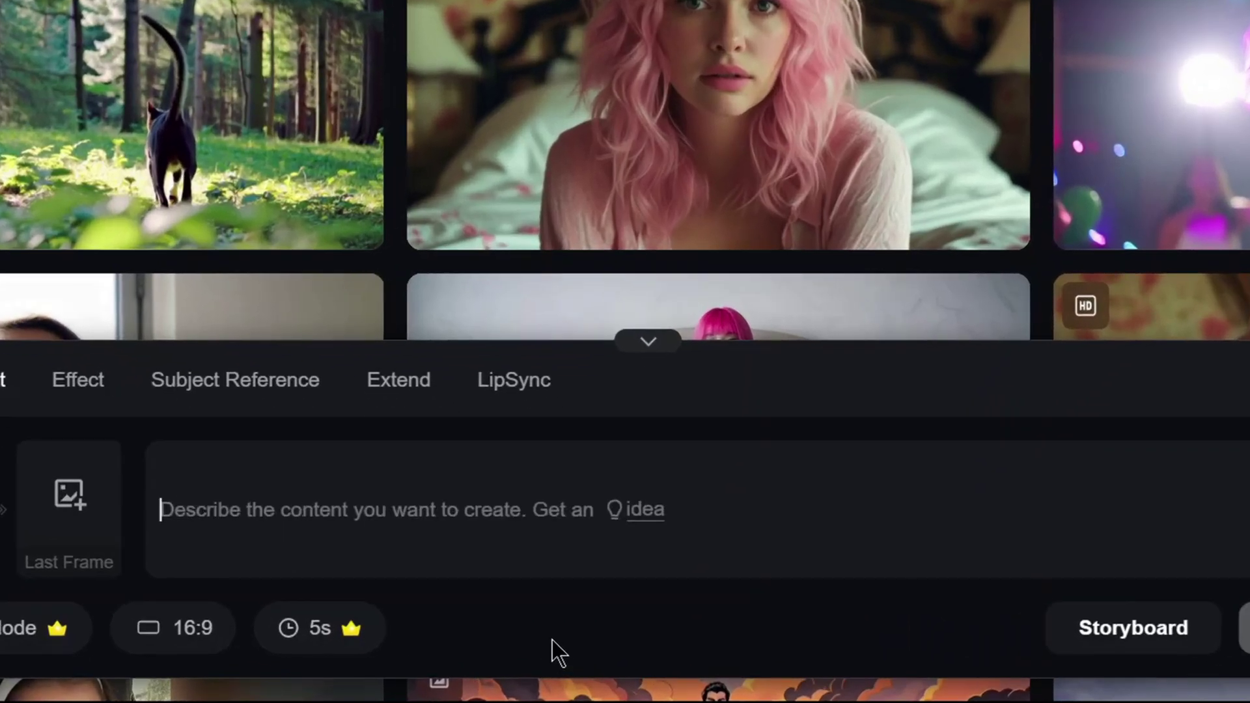
text(A woman walking i)
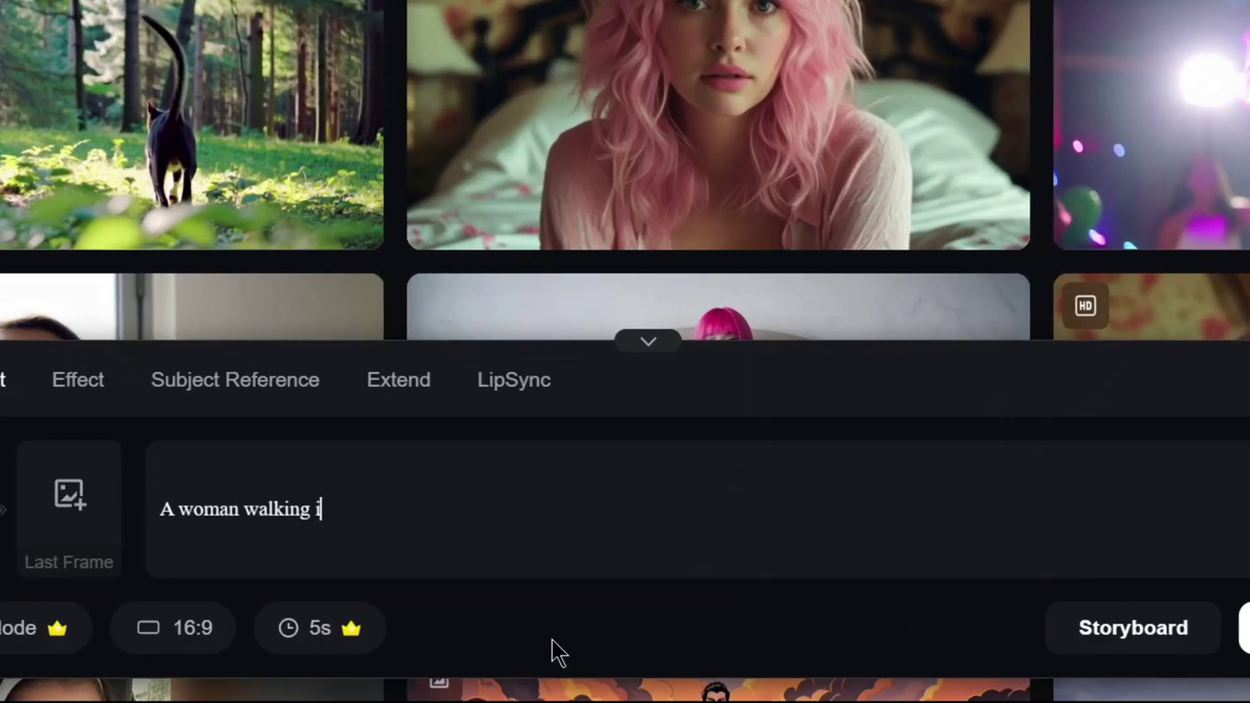
key(BackSpace)
text(on the beach)
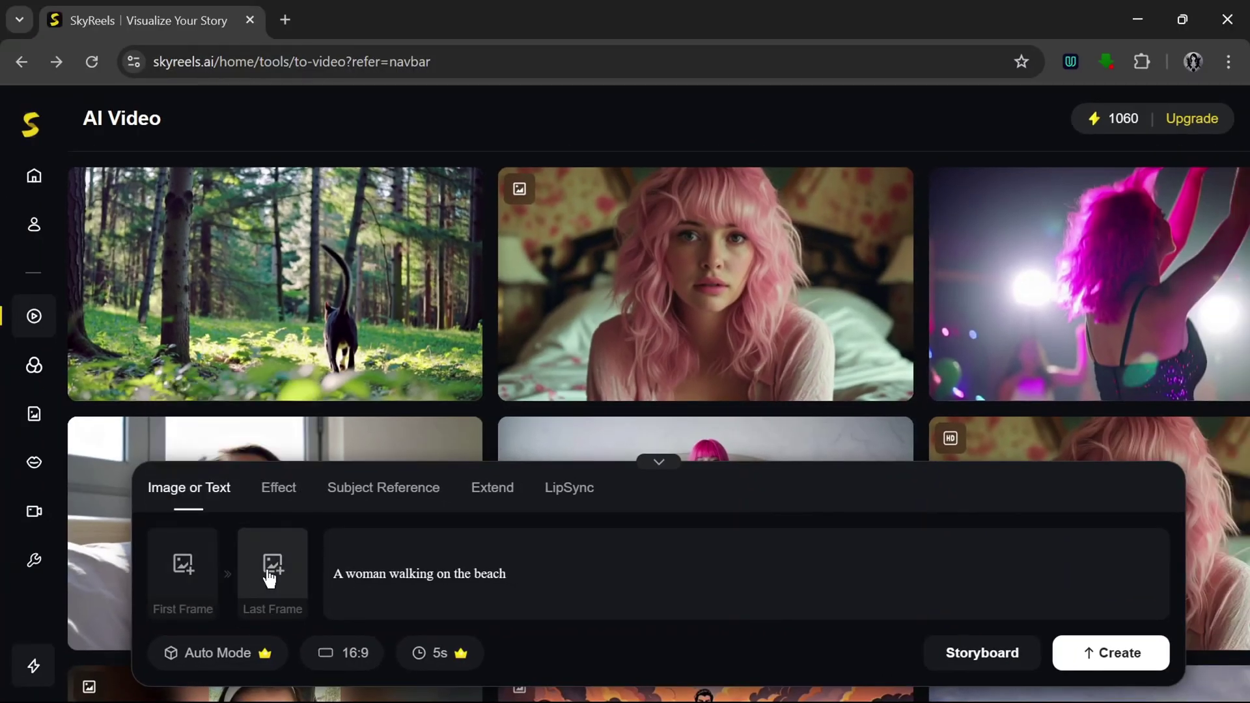
- Look over the Reference, Extend and Lip-sync modes, then return to Image or Text
mouse_move(209, 594)
mouse_move(421, 493)
click(379, 502)
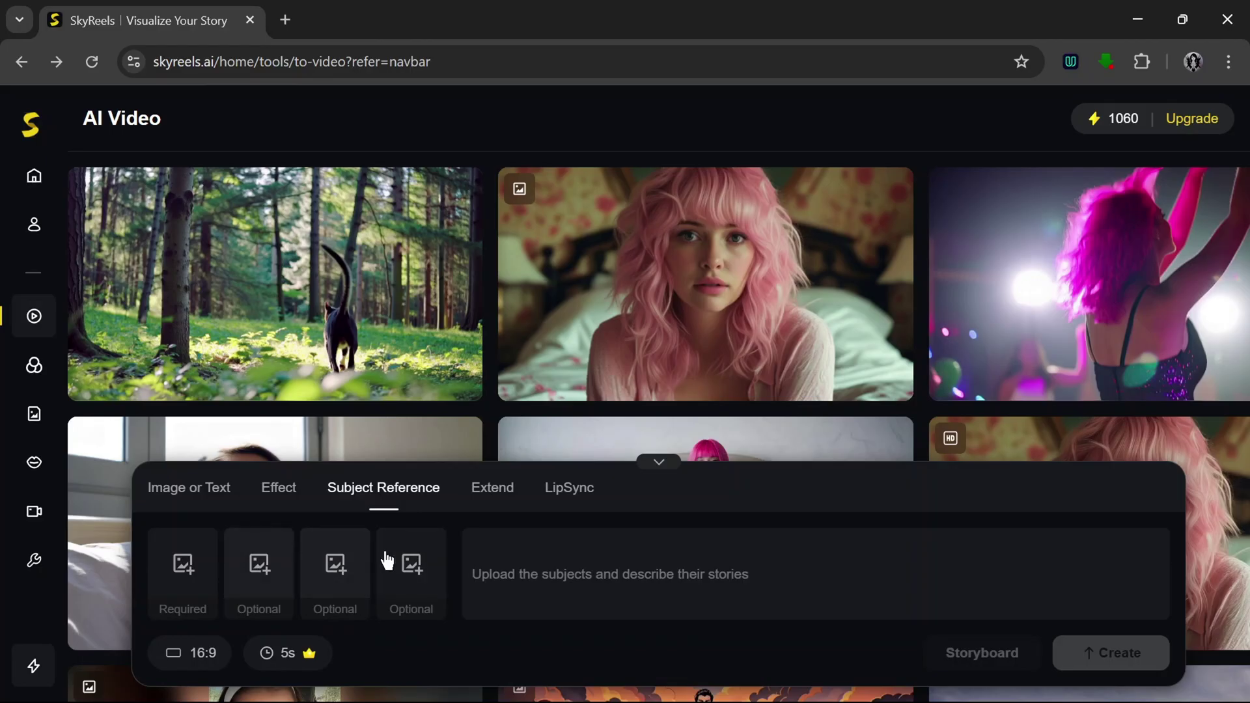
click(483, 498)
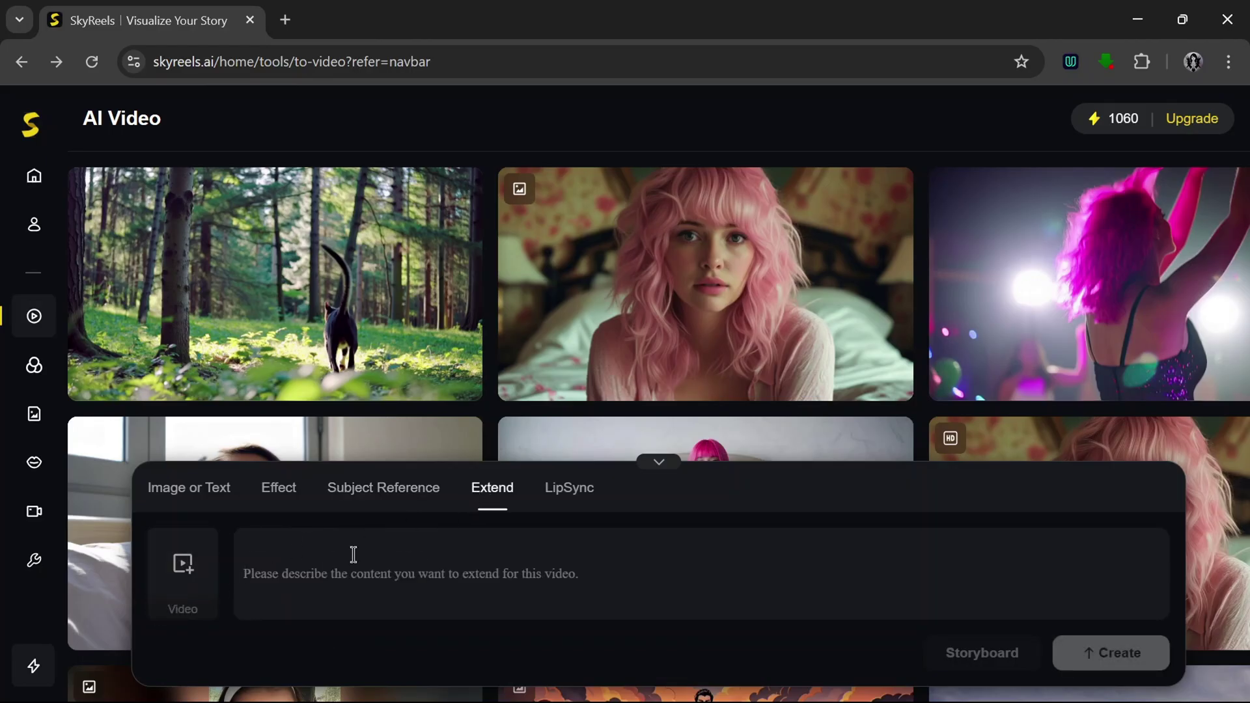
click(566, 497)
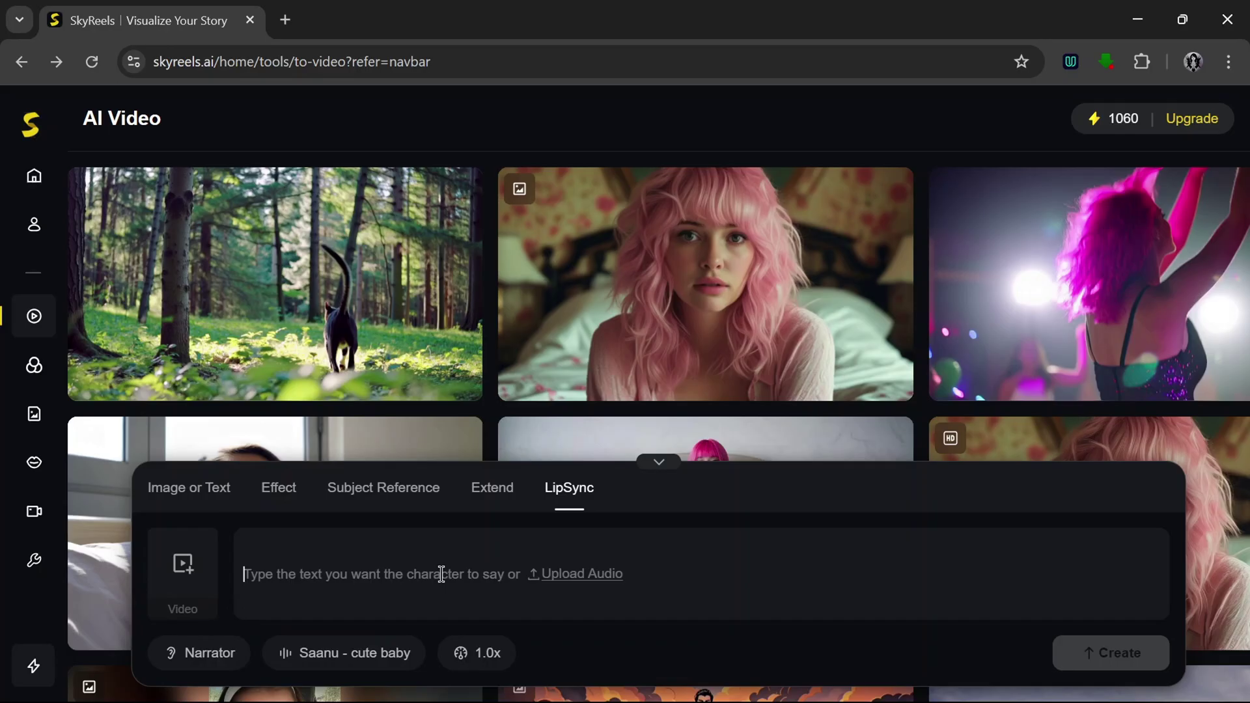
click(213, 508)
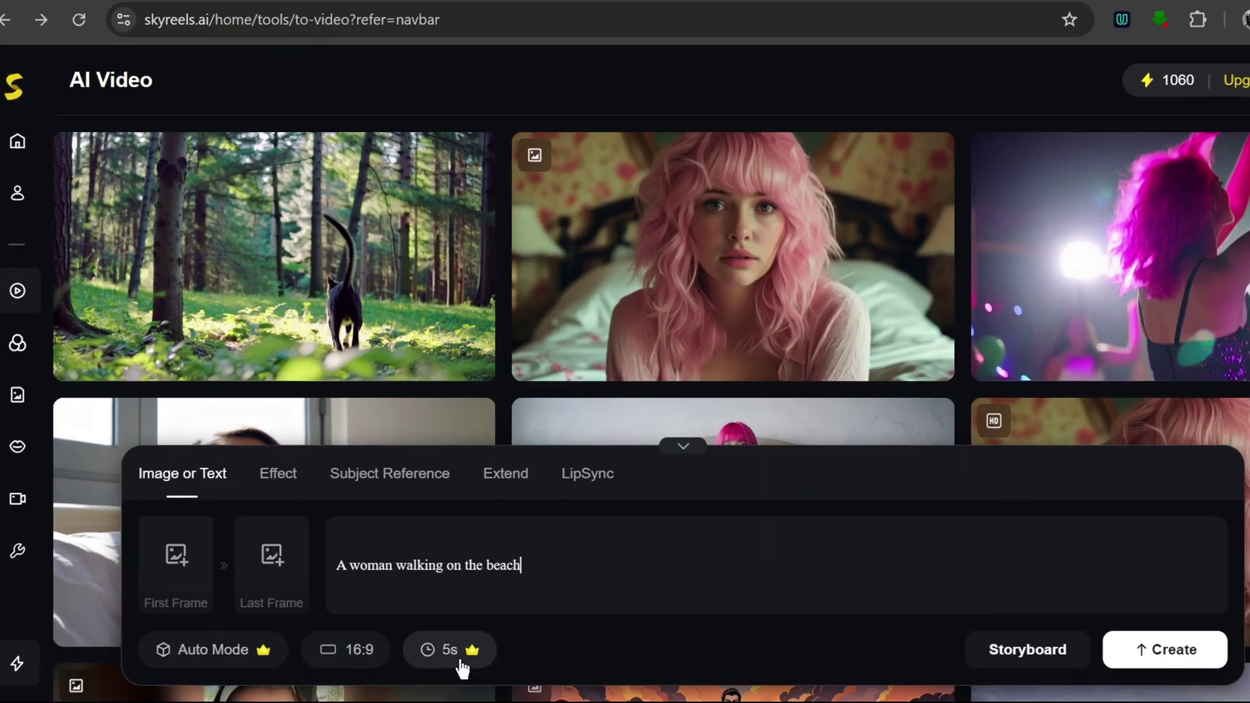
- Keep 5s duration and 16:9 aspect ratio and create the beach video
click(455, 655)
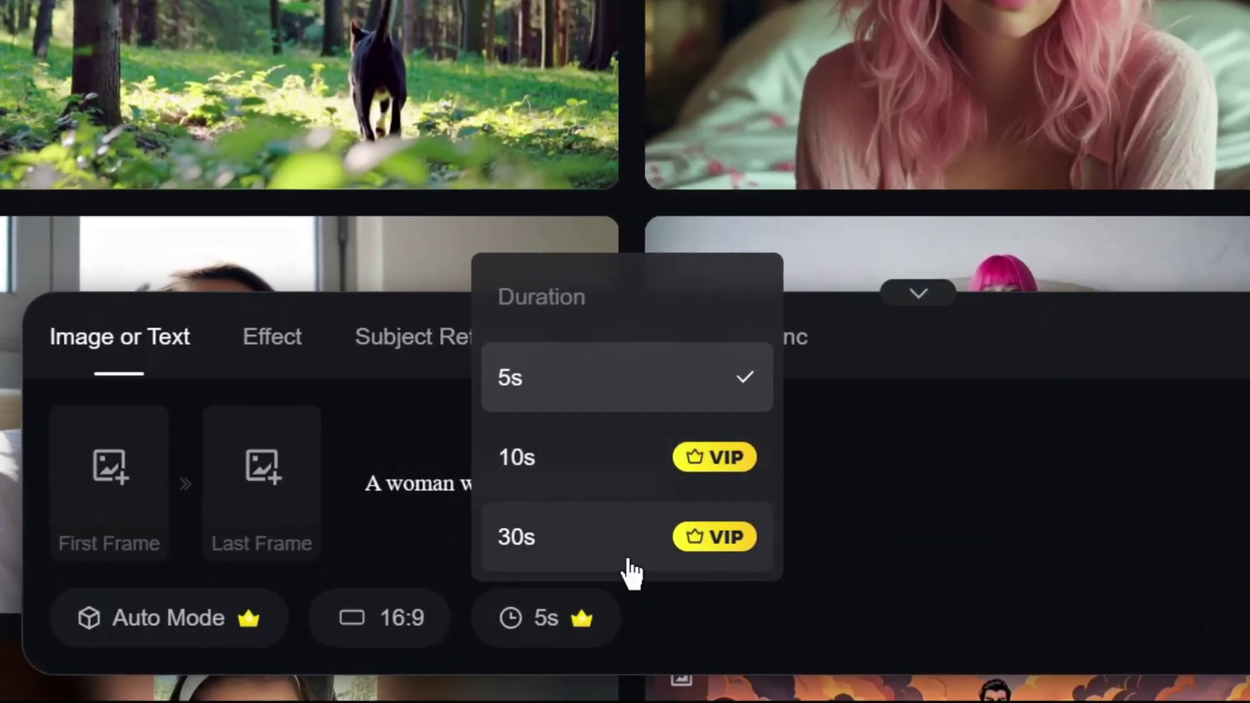
click(686, 619)
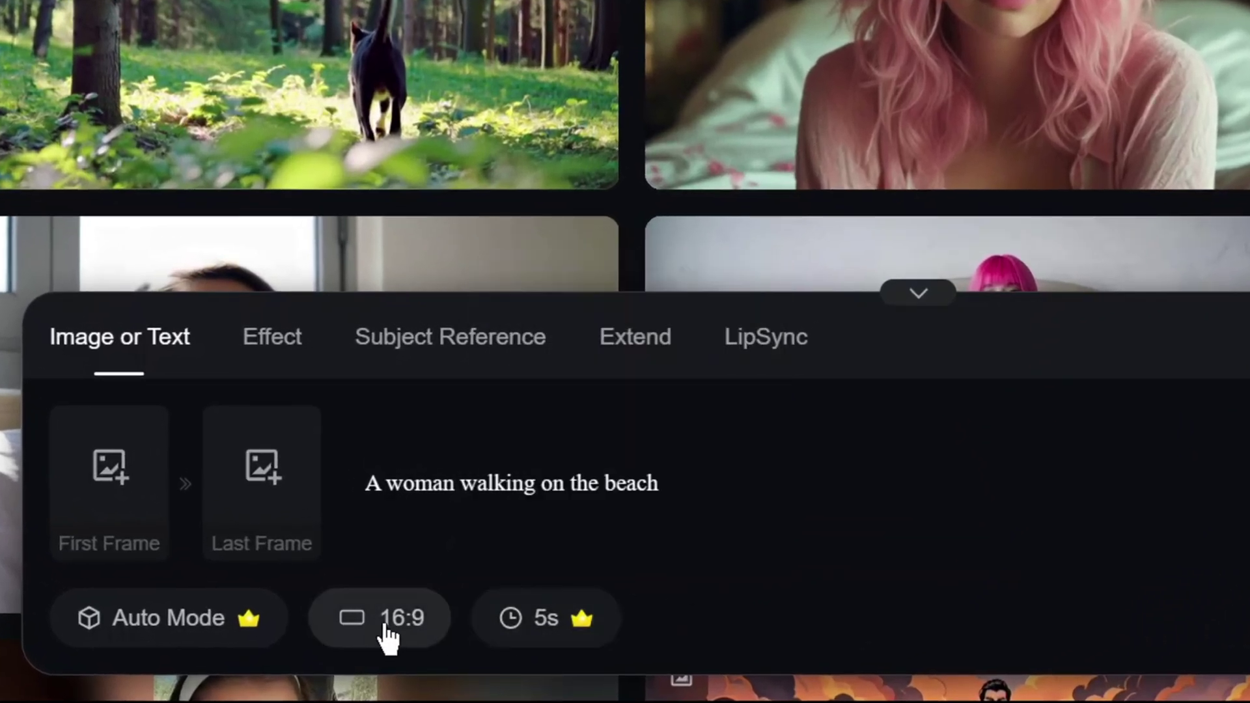
click(267, 641)
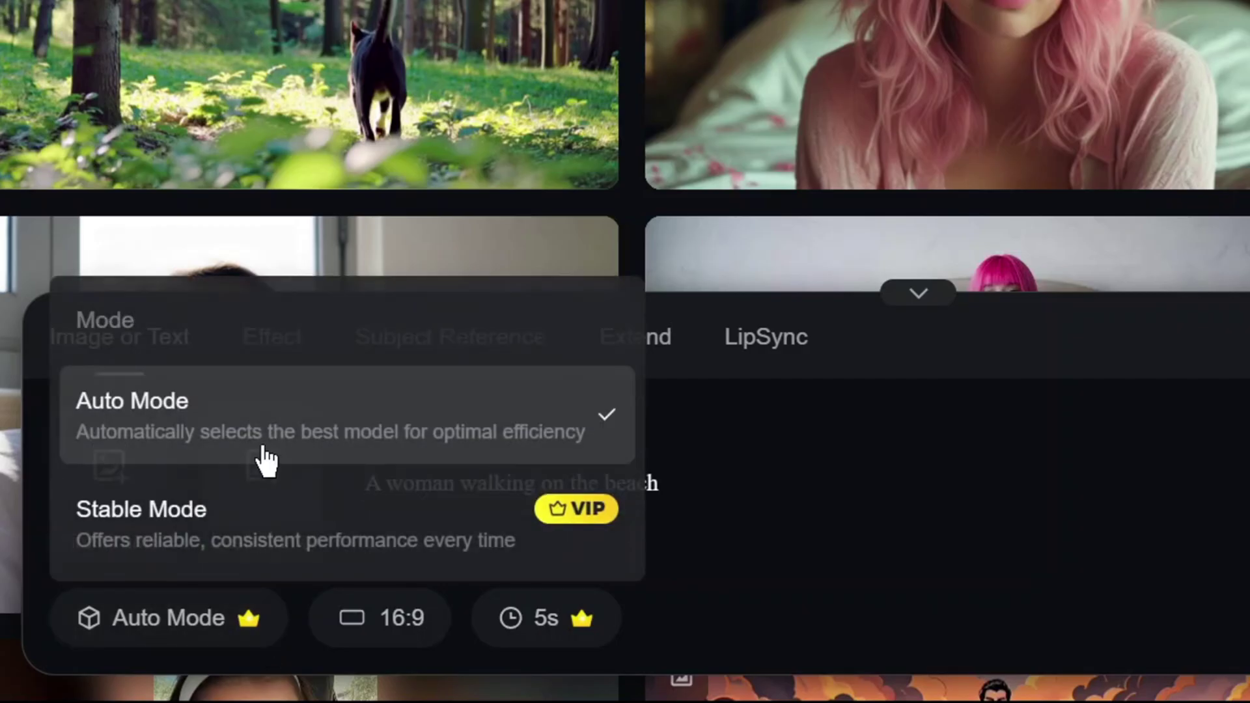
click(387, 644)
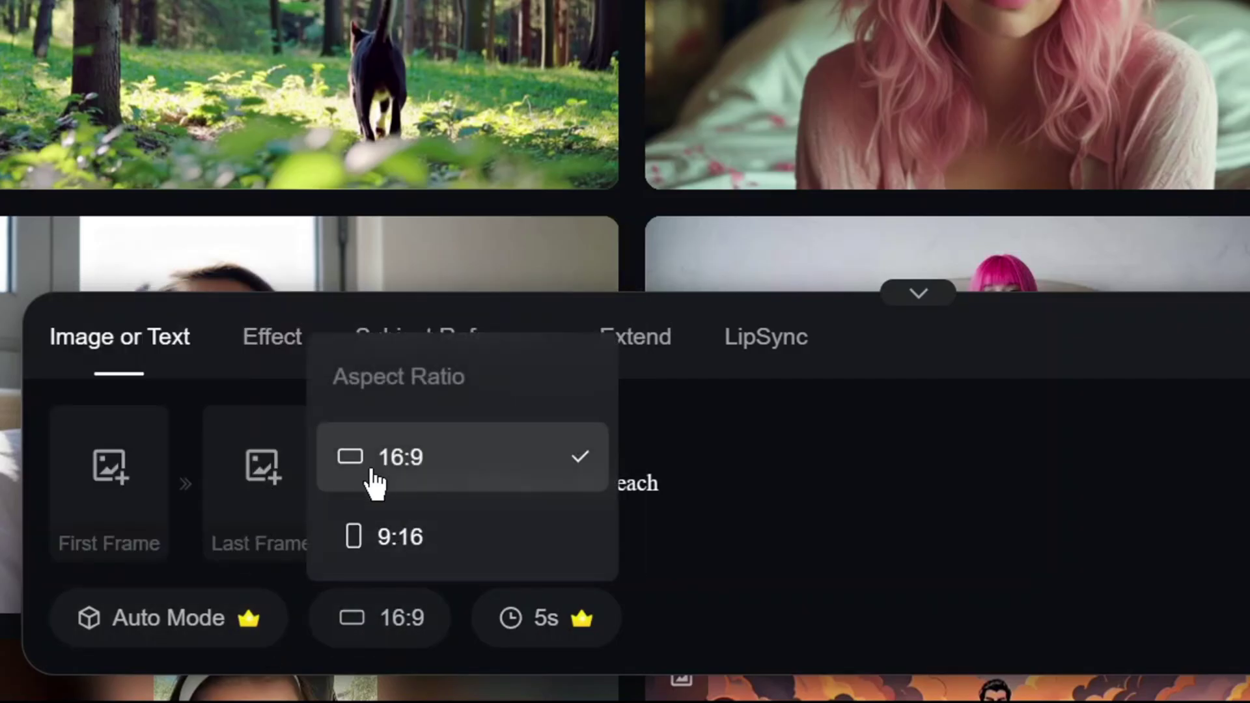
click(376, 483)
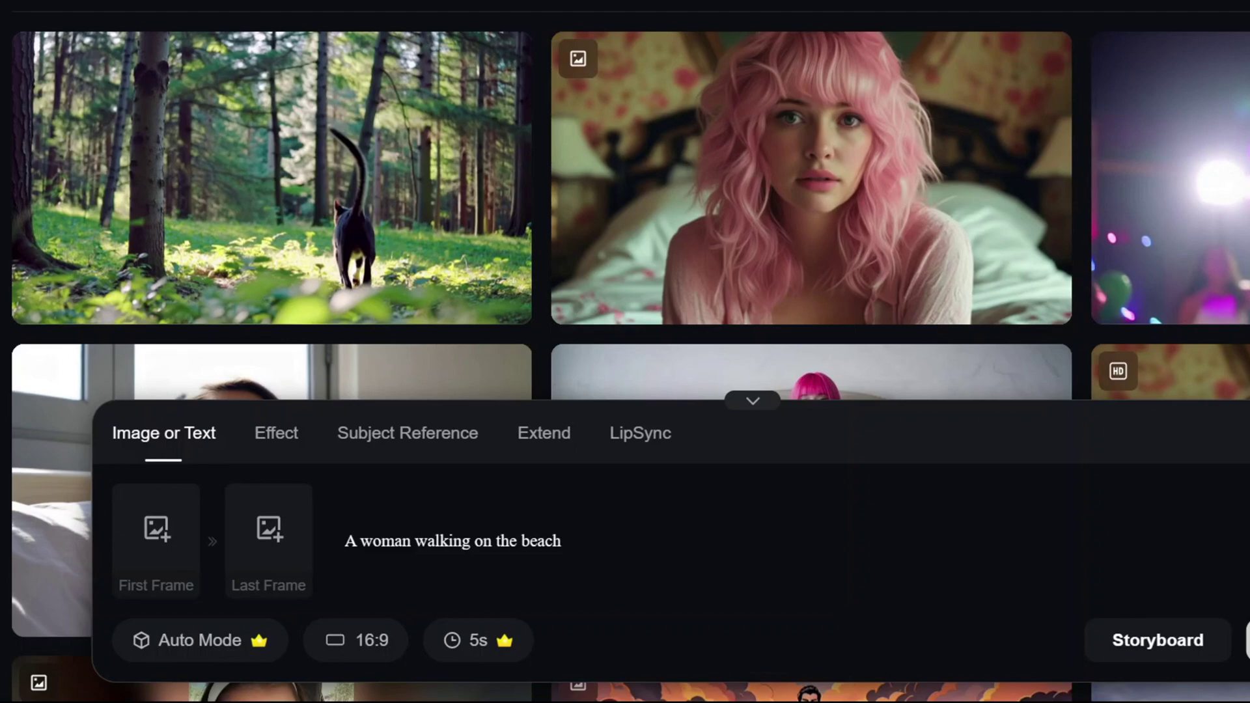
click(1112, 653)
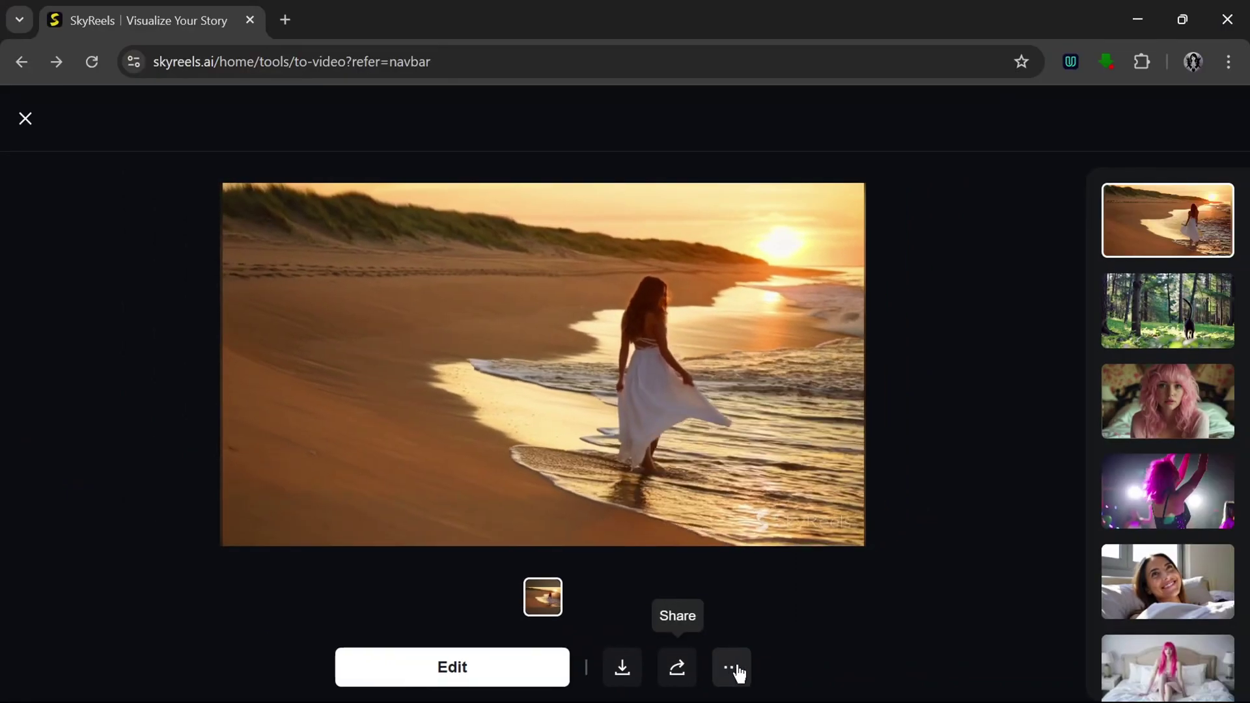
- Download the finished beach video from its actions menu and close the viewer
click(806, 643)
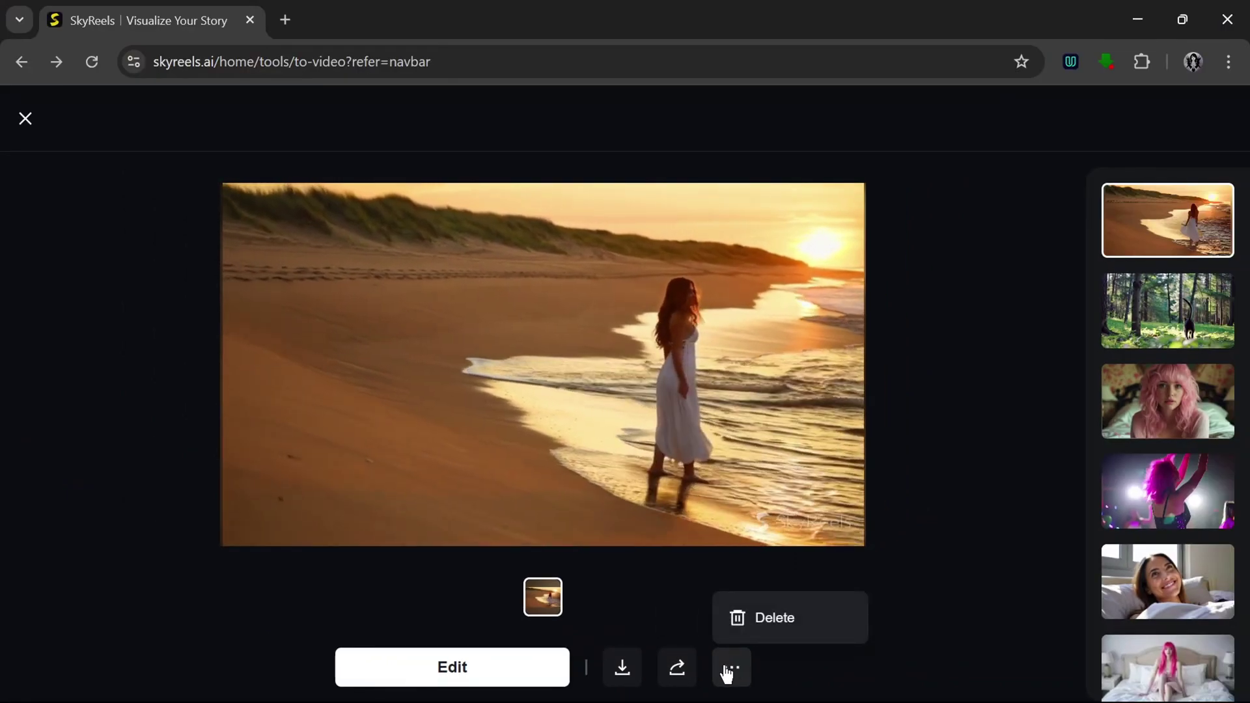
click(623, 667)
click(25, 117)
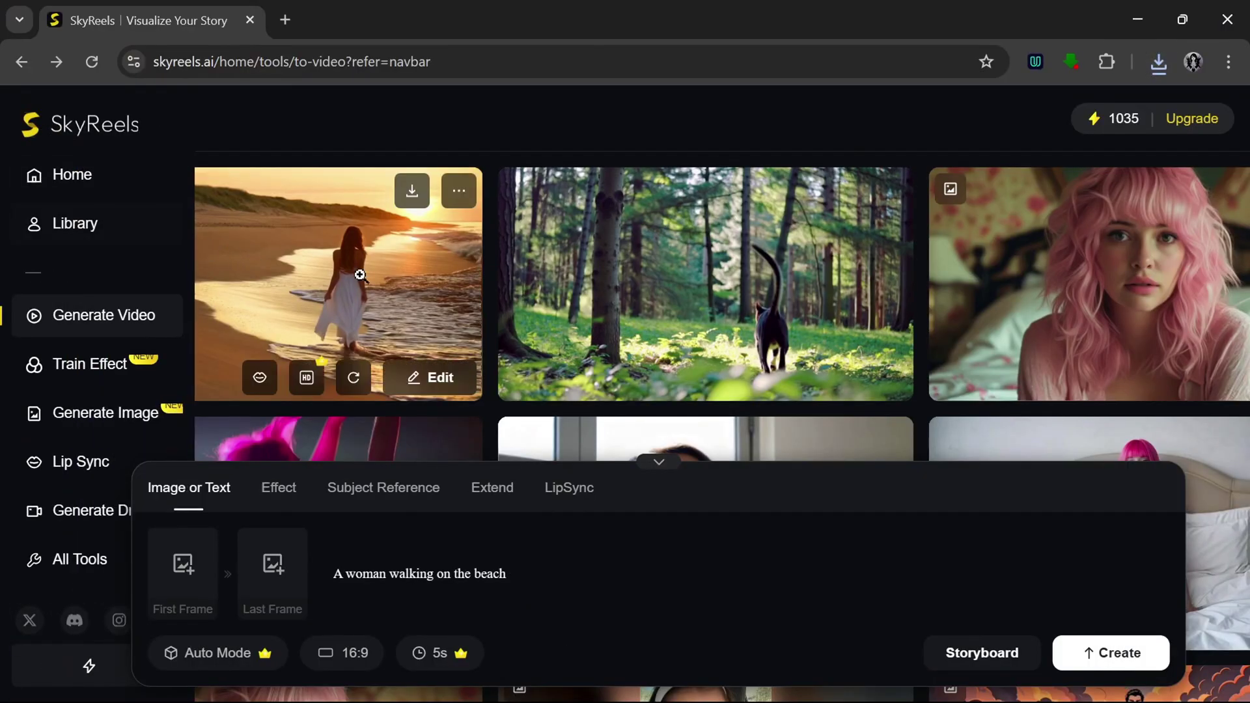
- Generate 'Slow zoom shoot of A knight sitting on his throne in a castle' and play the result
click(573, 573)
key(ctrl+a)
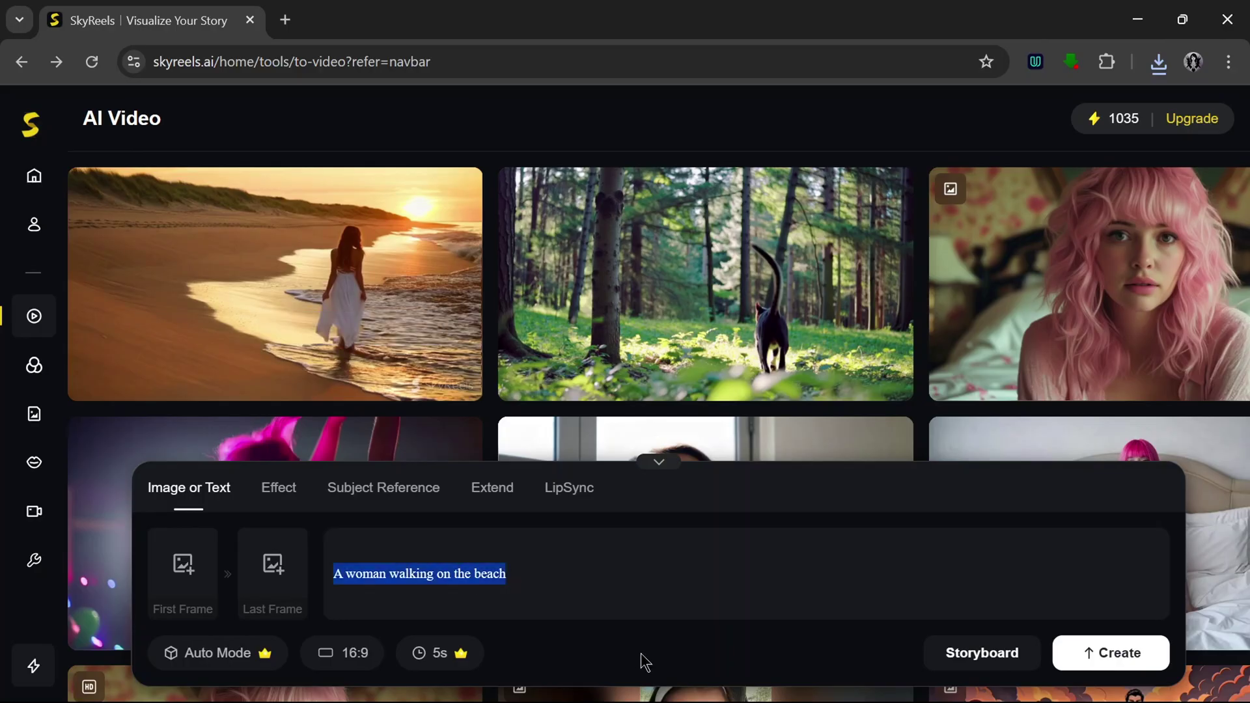
text(A knight sitting on his throne in a castle)
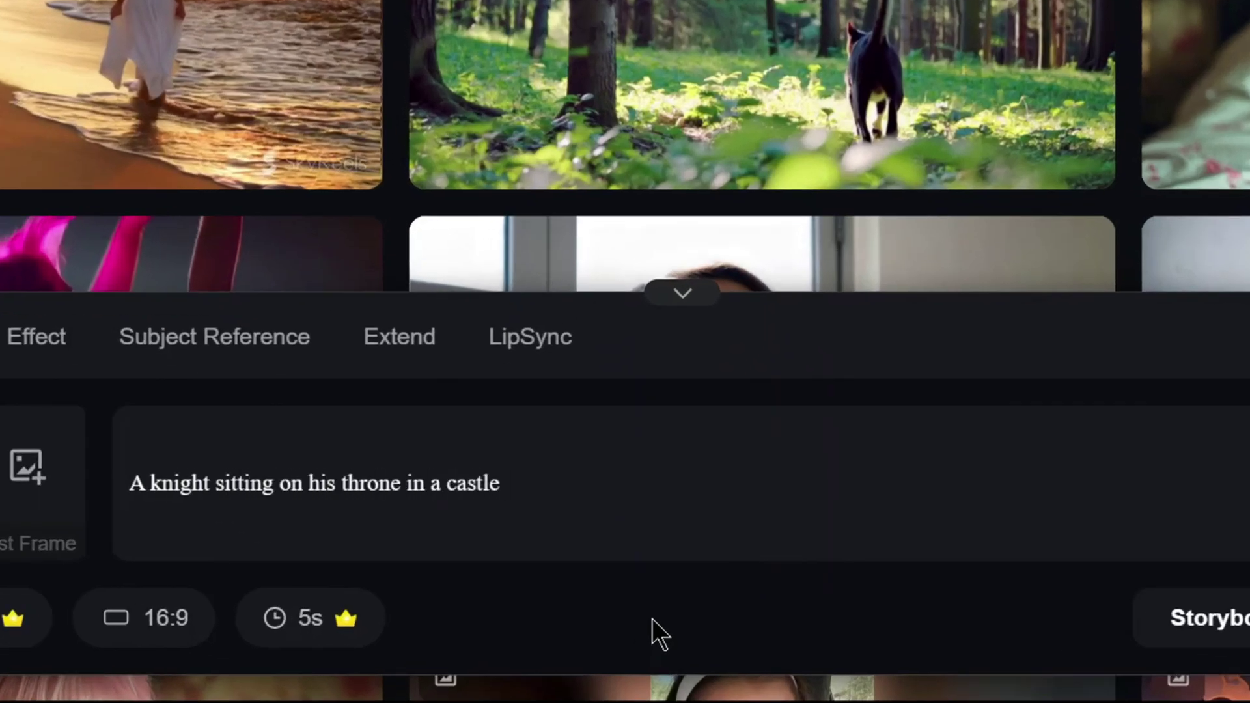
key(Home)
text(Slow zoom sho)
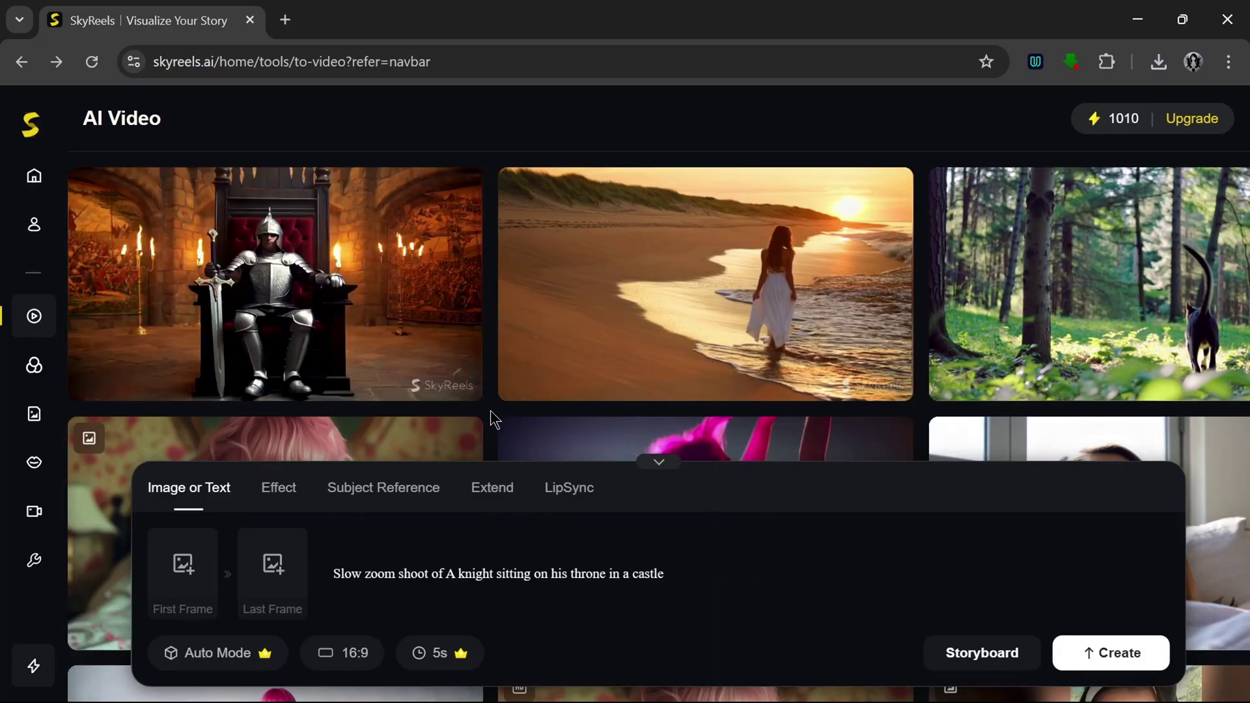
click(339, 285)
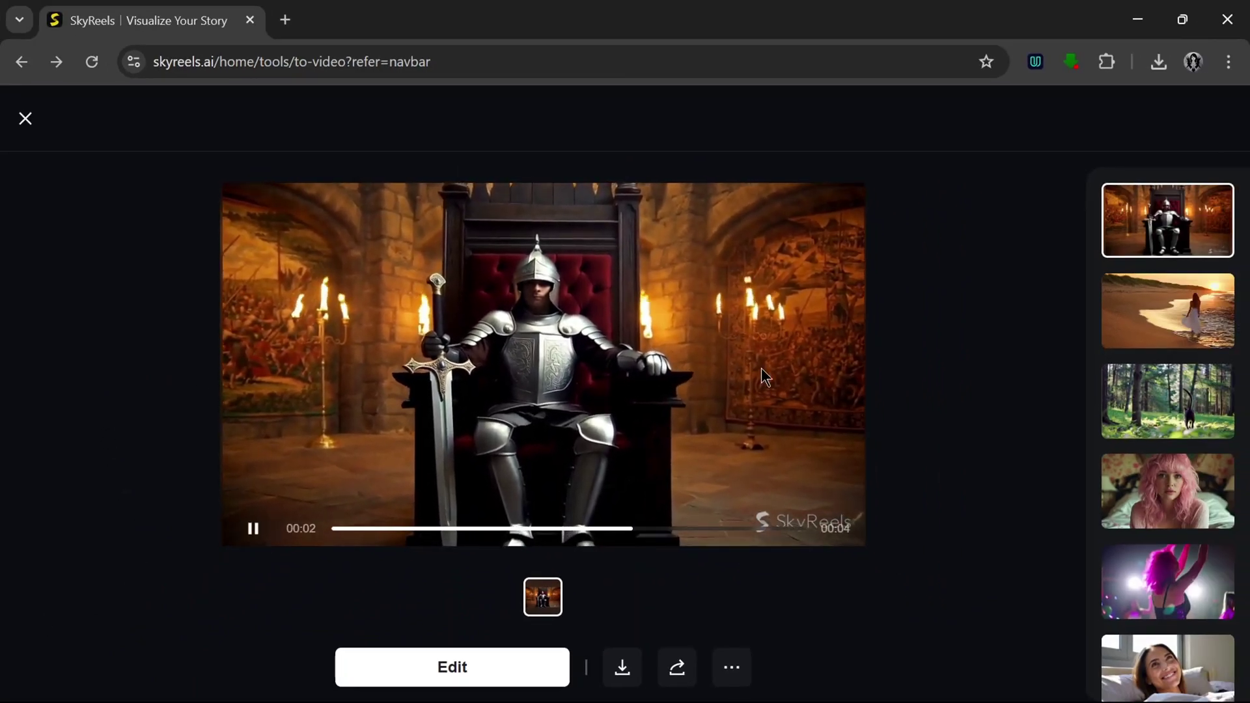
click(625, 667)
- Confirm the knight video download and close its viewer
click(631, 551)
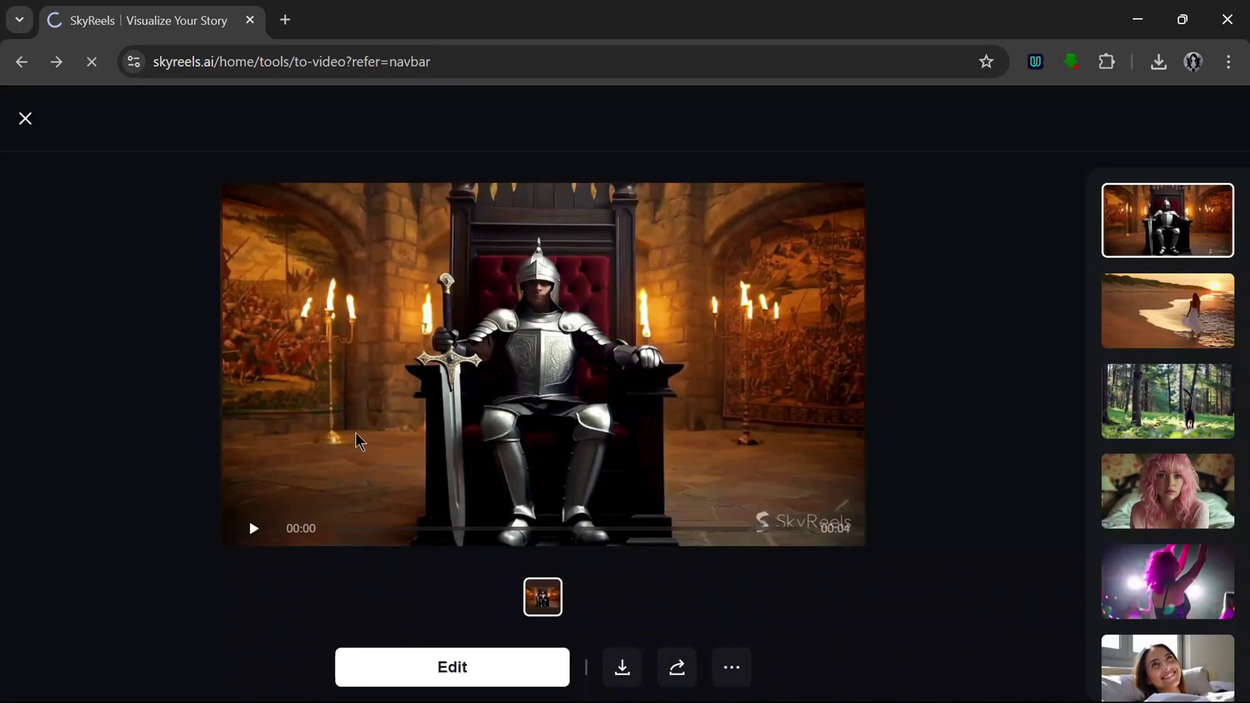
click(37, 126)
mouse_move(43, 415)
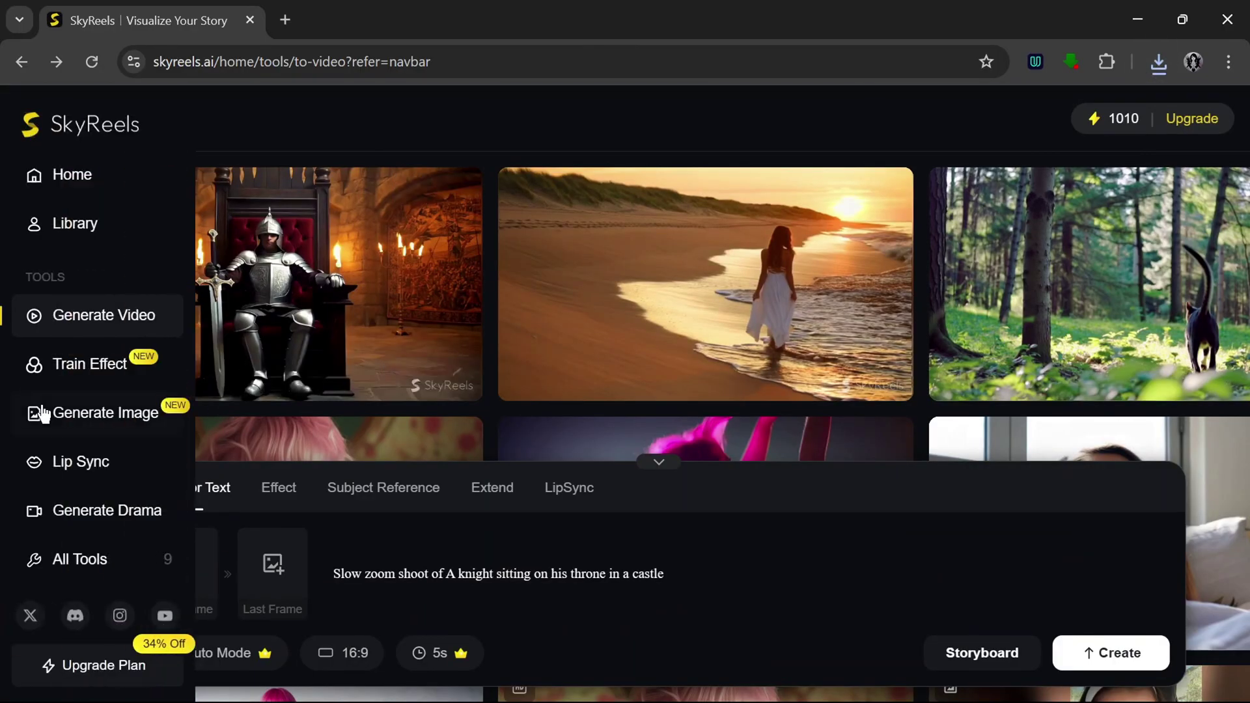
click(74, 415)
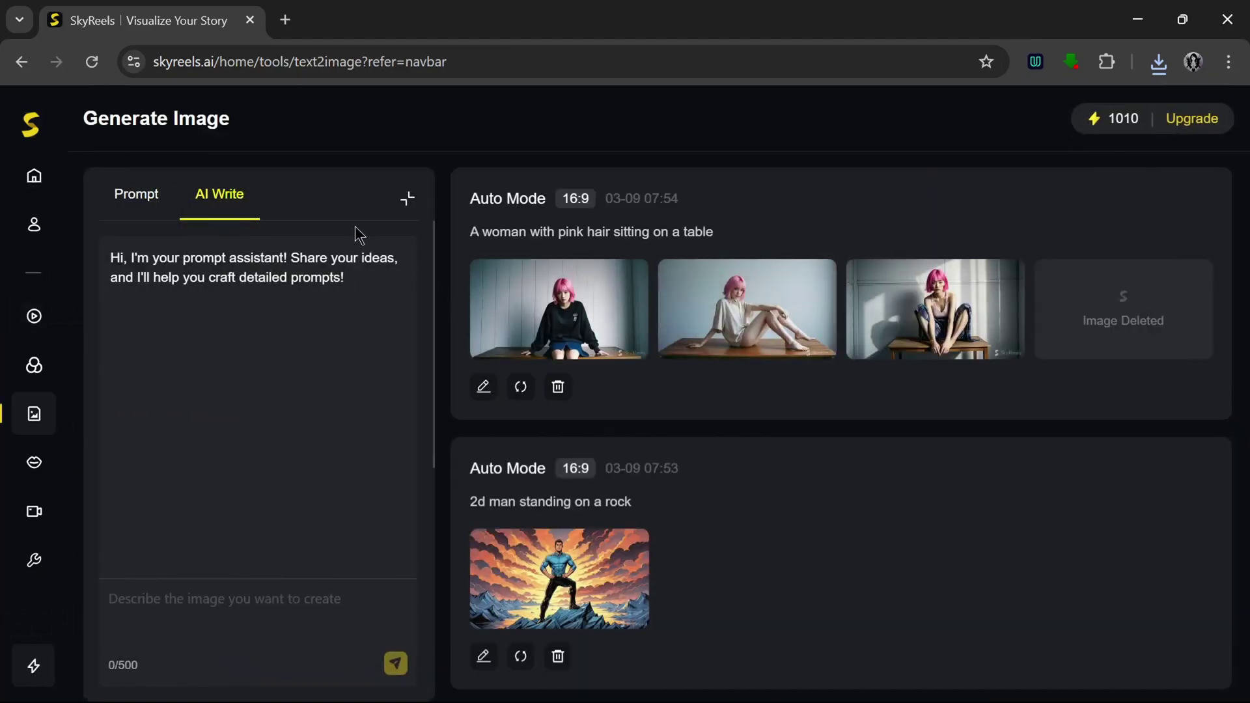
- In Generate Image, try the AI Write assistant, then settle on the Prompt tab
click(136, 206)
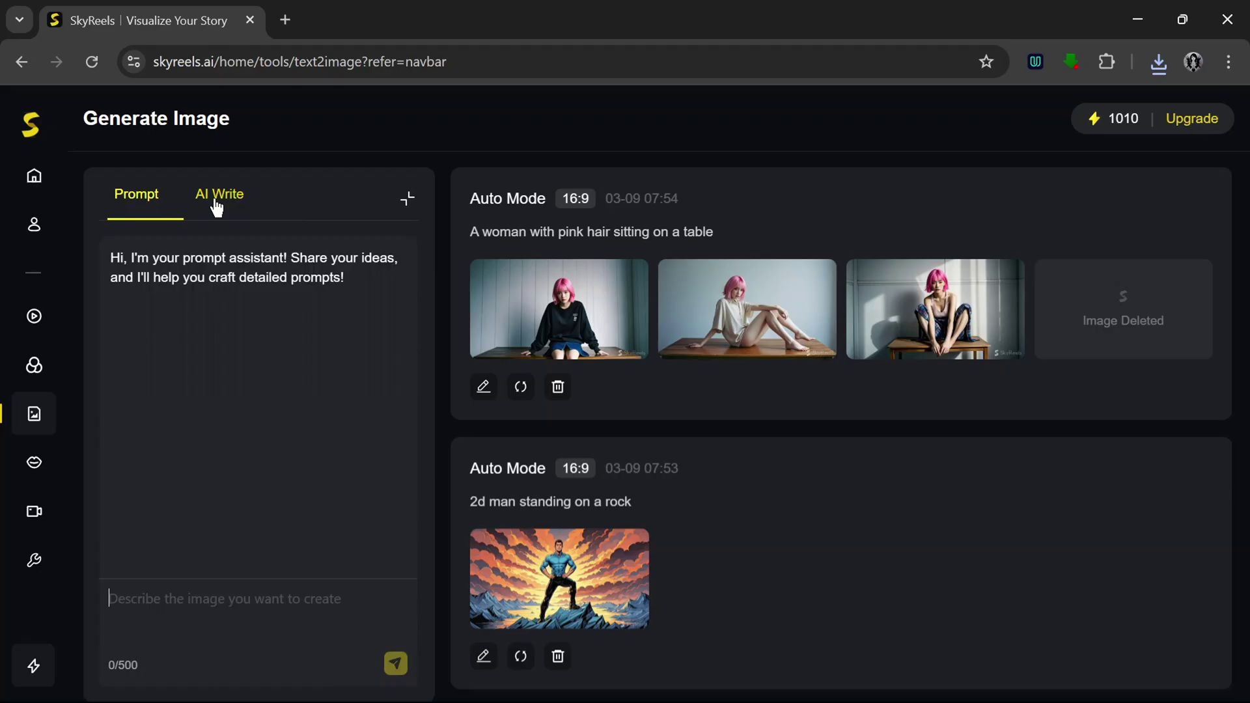
click(217, 207)
scroll(201, 566, down, 3)
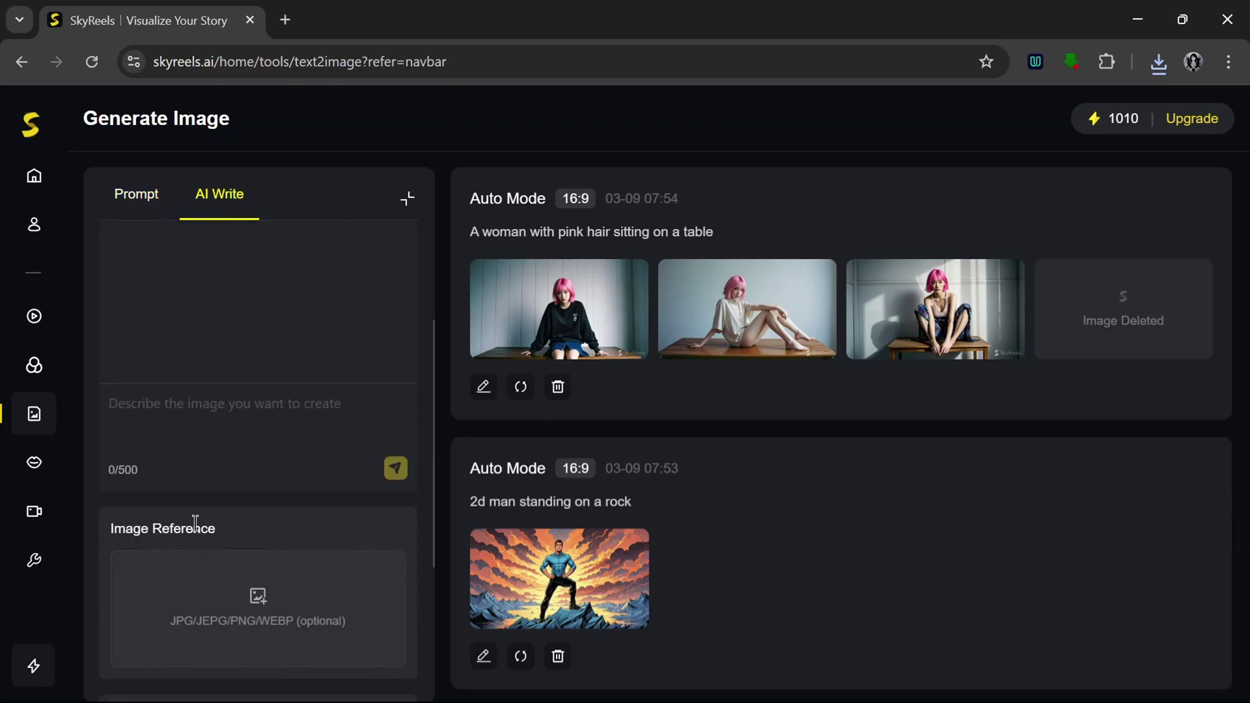
click(224, 405)
scroll(207, 409, up, 3)
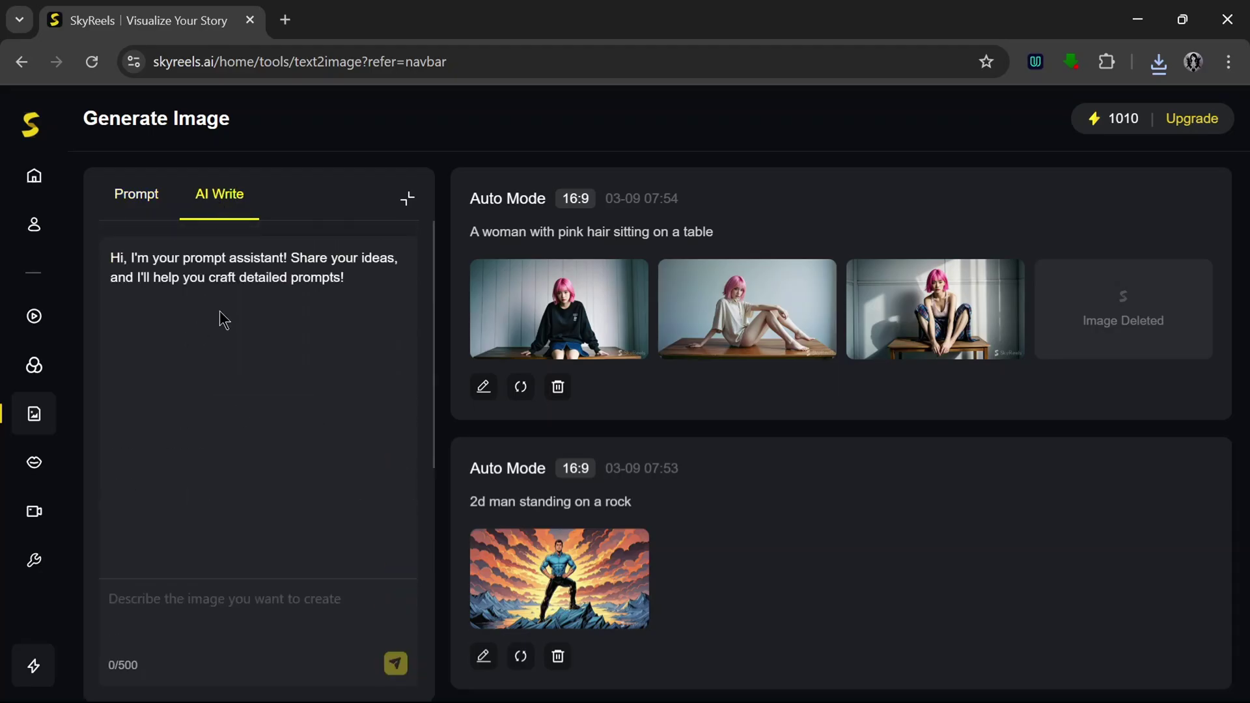
click(159, 209)
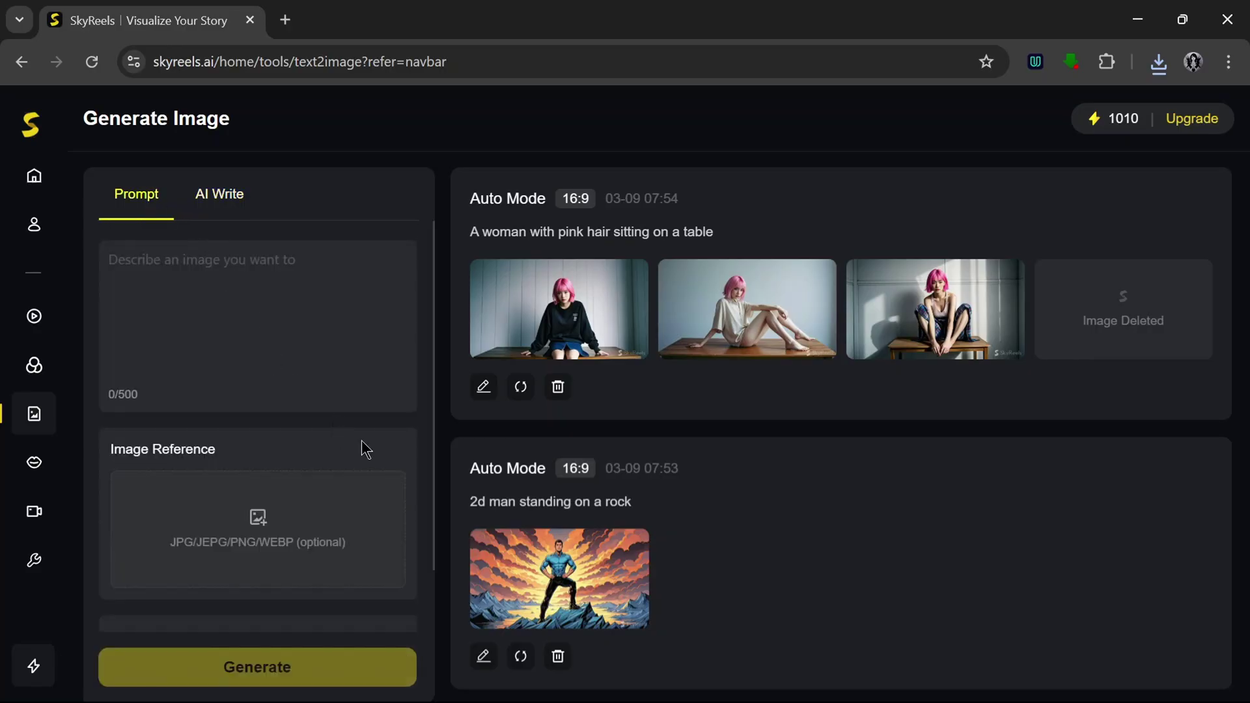
- Prompt 'A man and his dog in the snow' at 16:9, Auto Mode, Realistic style
text(A man and his )
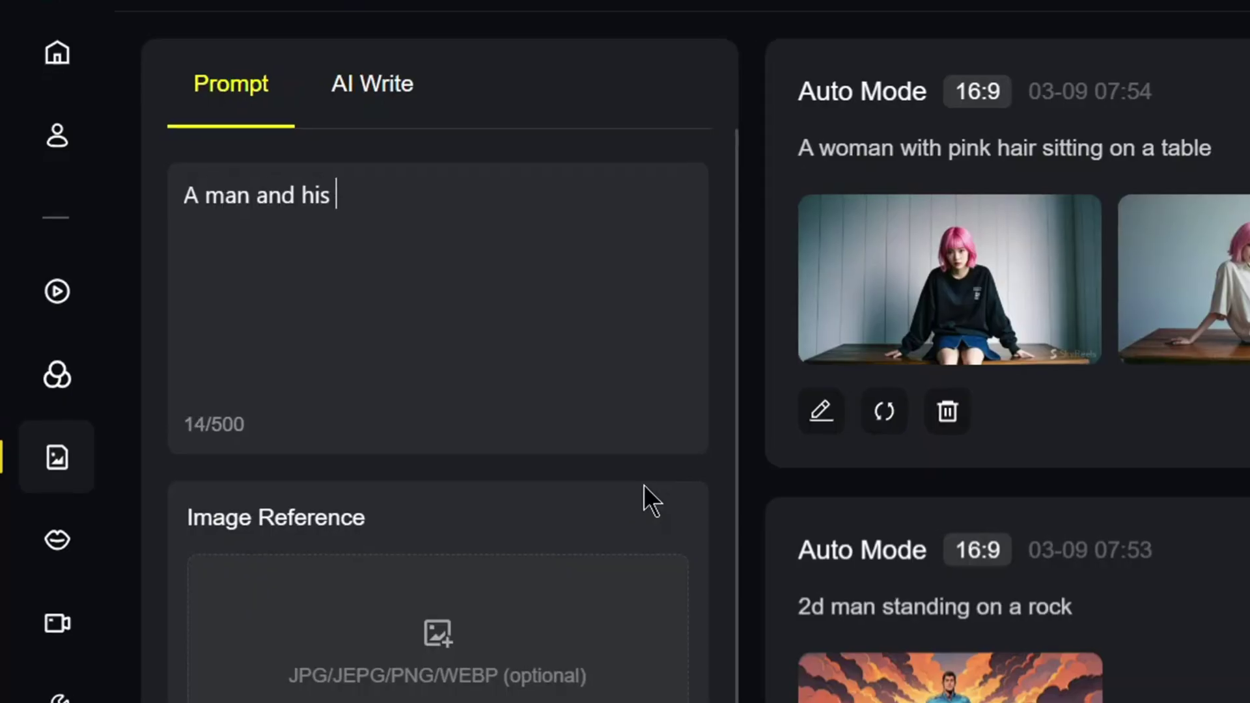
text(dog in the snow)
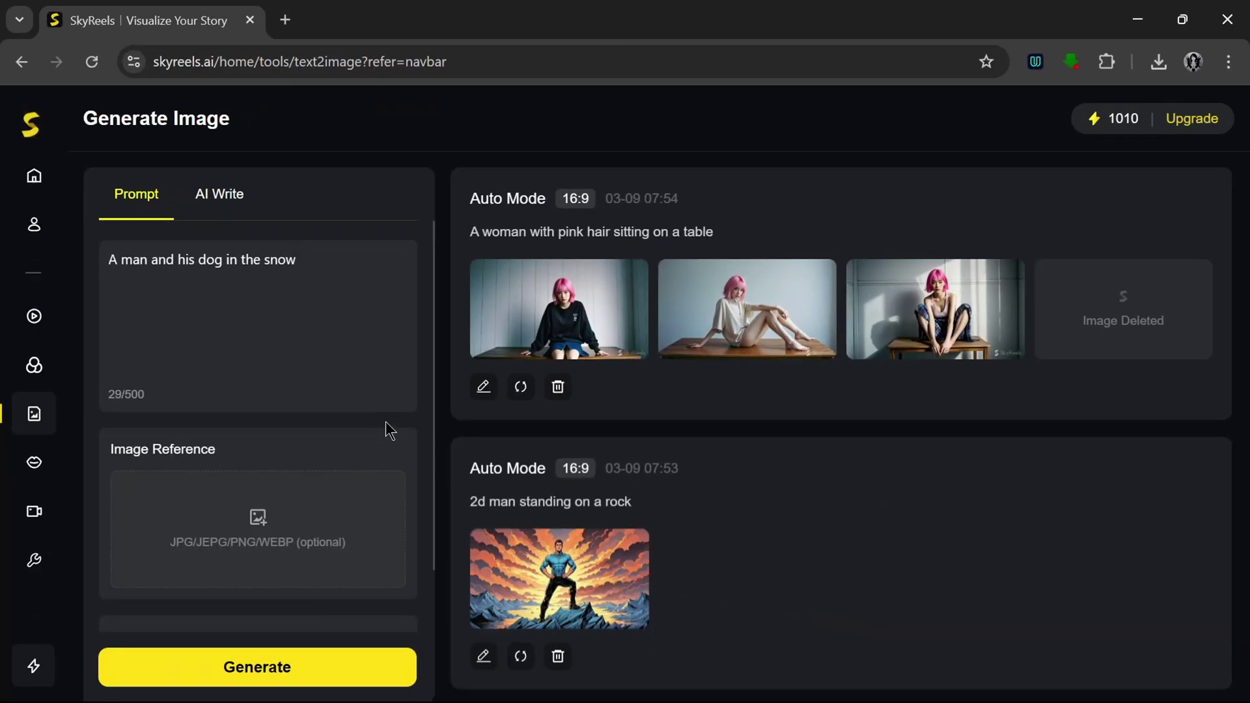
scroll(389, 430, down, 3)
click(373, 462)
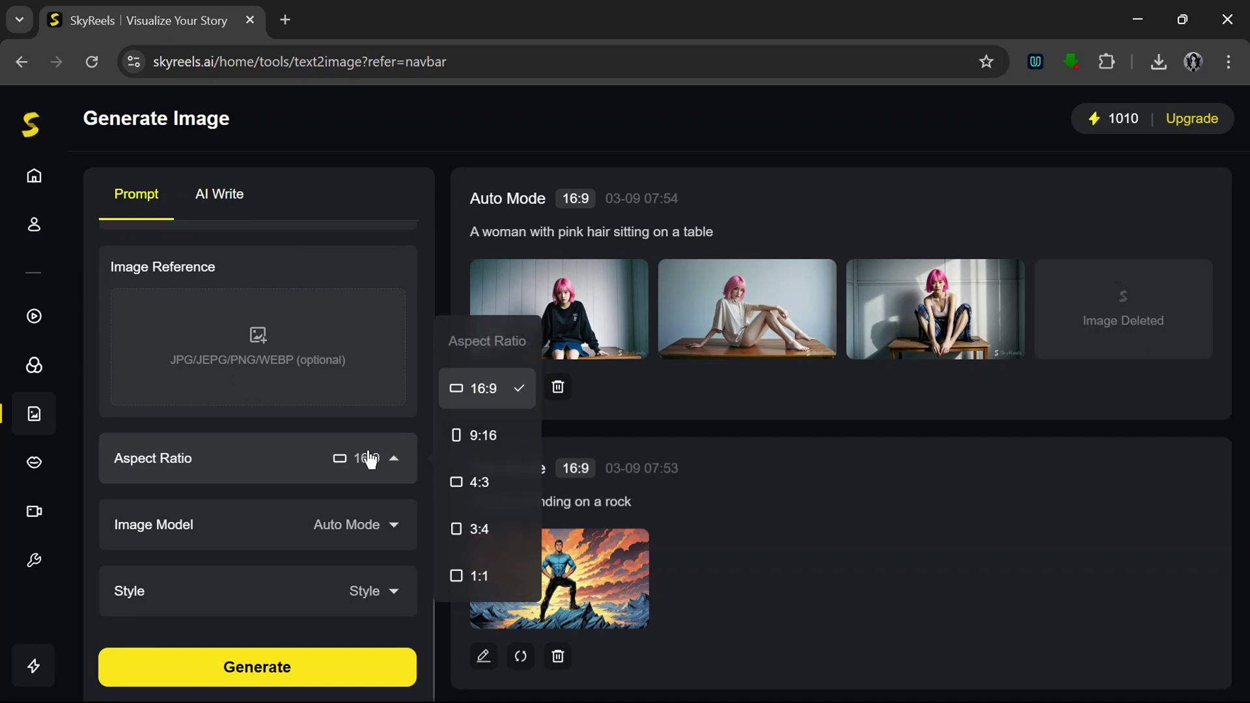
click(394, 432)
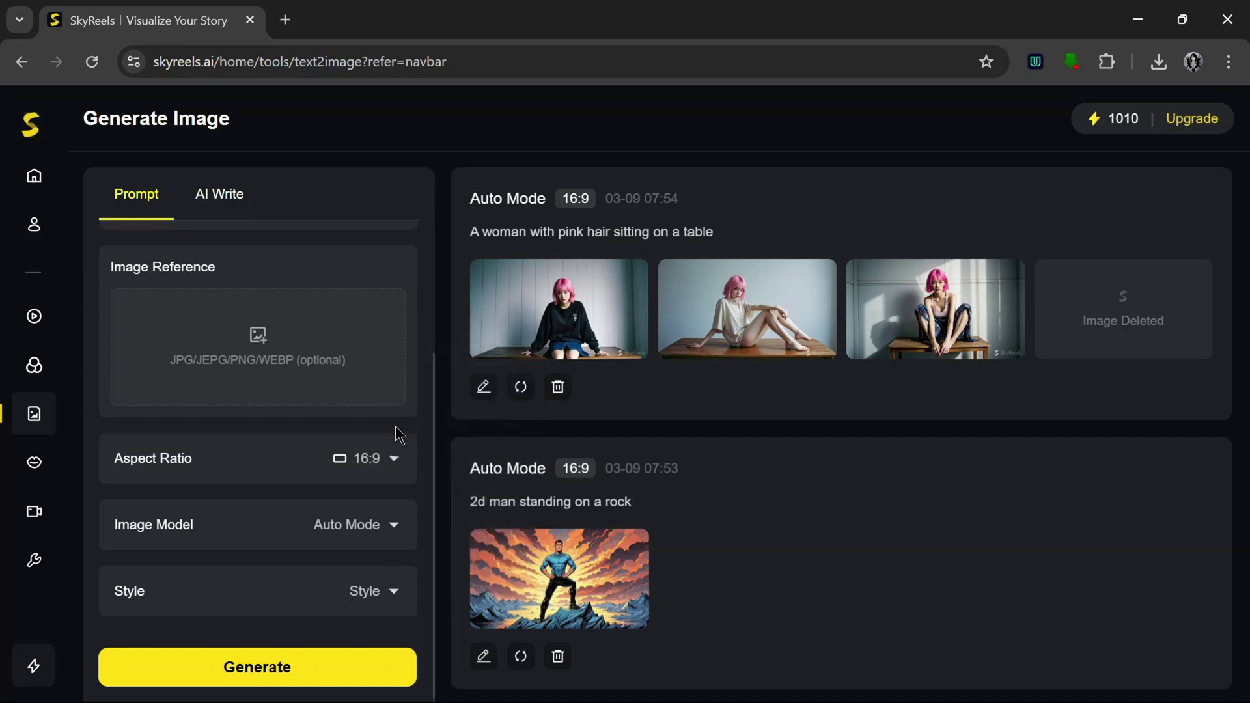
click(372, 538)
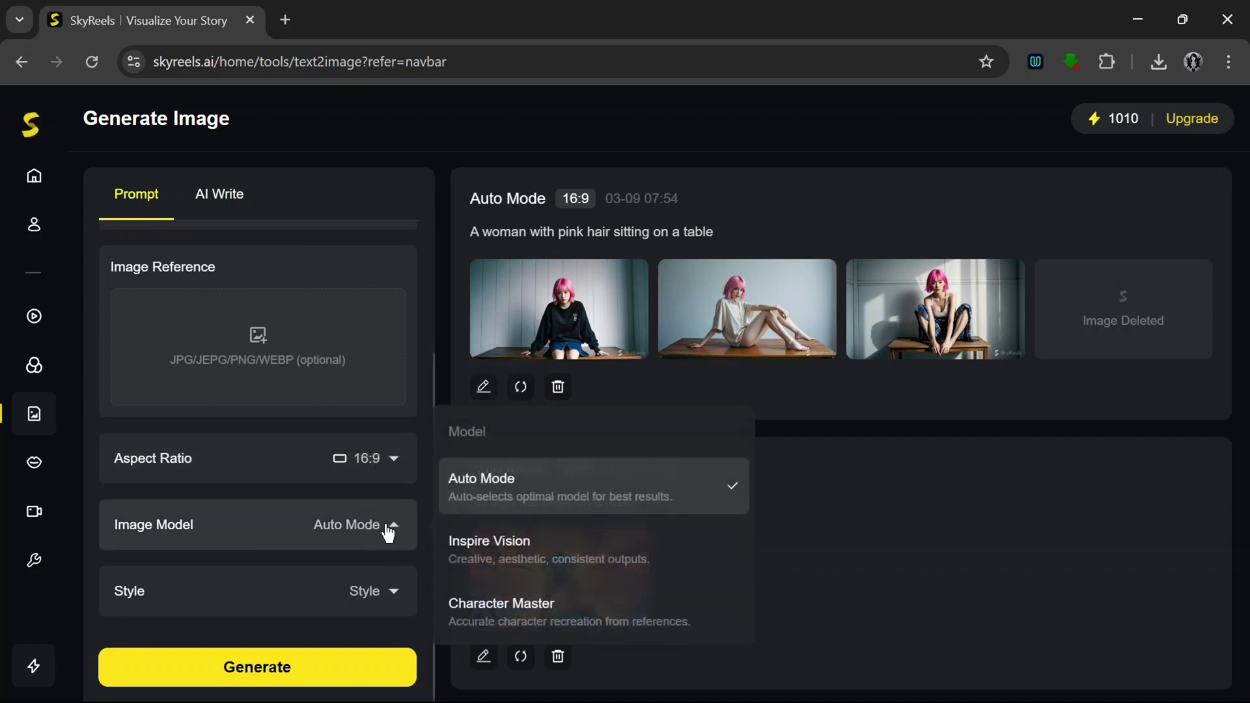
click(480, 510)
click(383, 588)
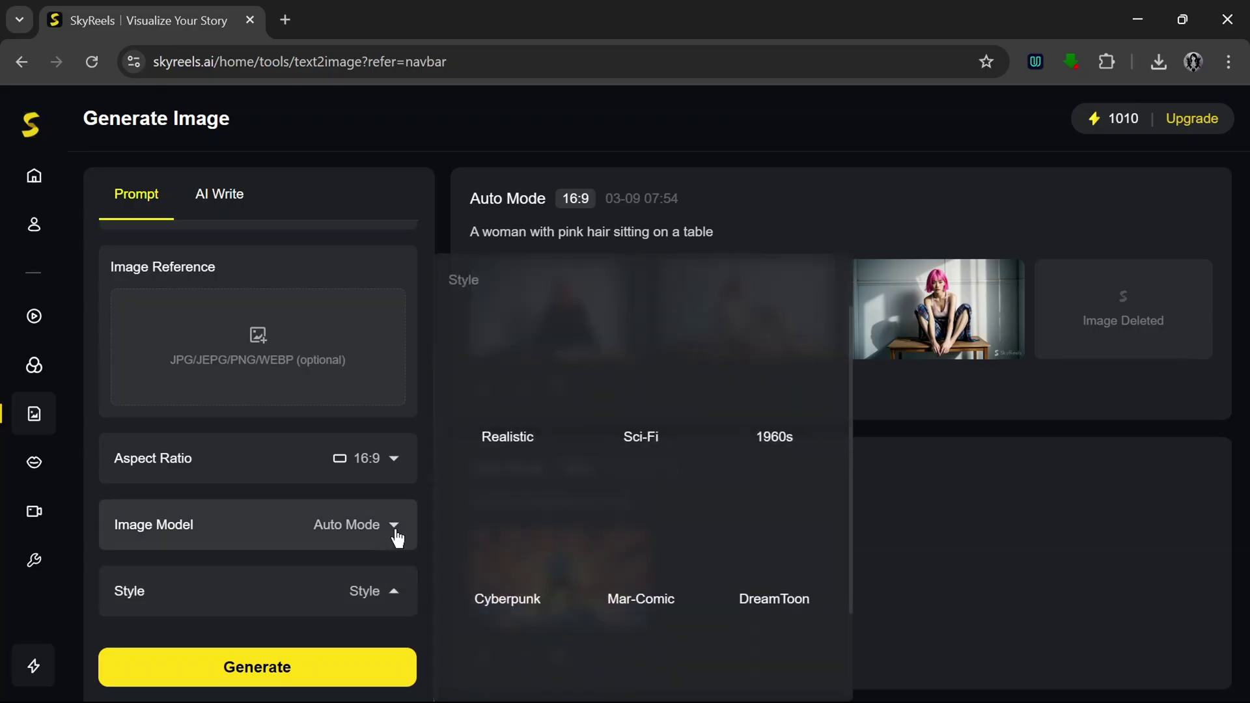
scroll(727, 620, down, 1)
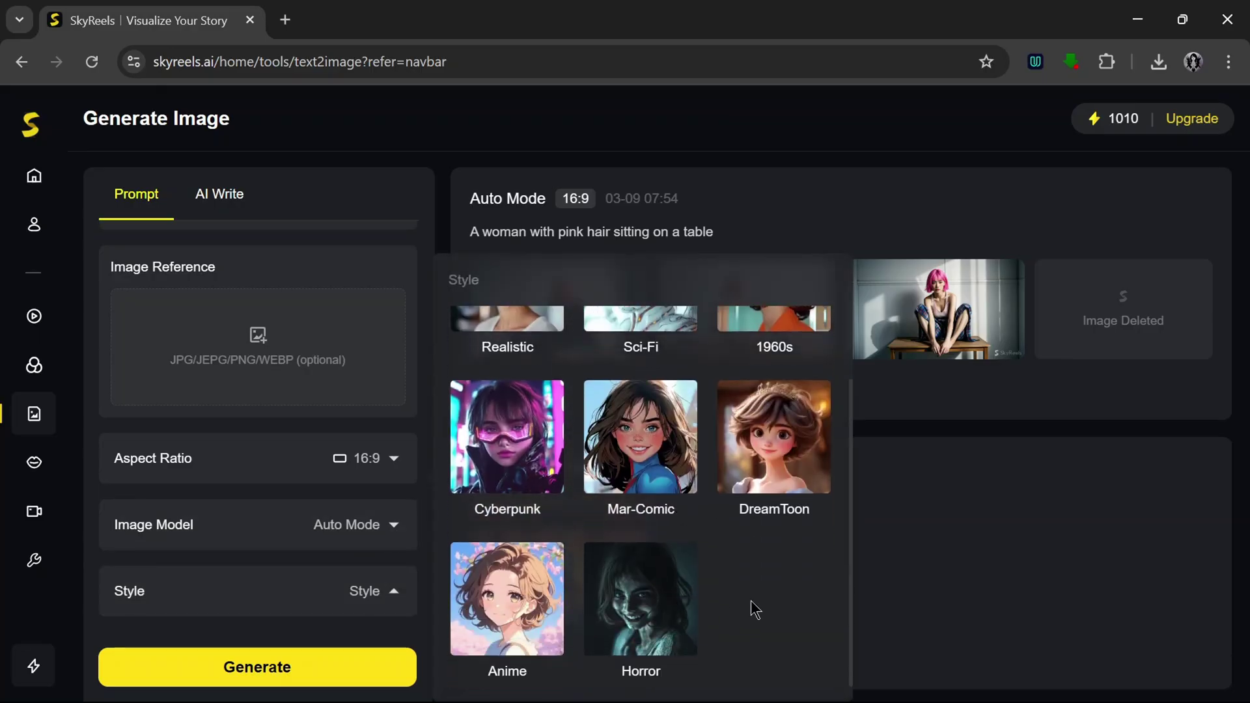
scroll(759, 617, up, 1)
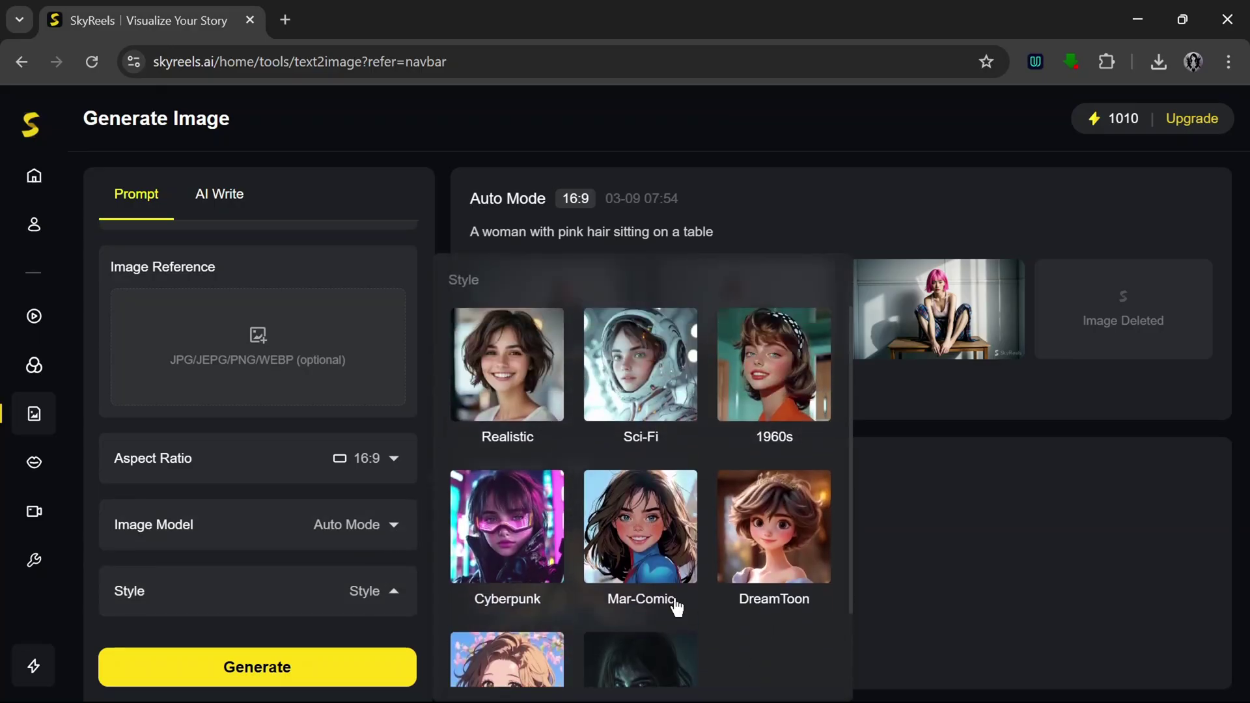
click(507, 365)
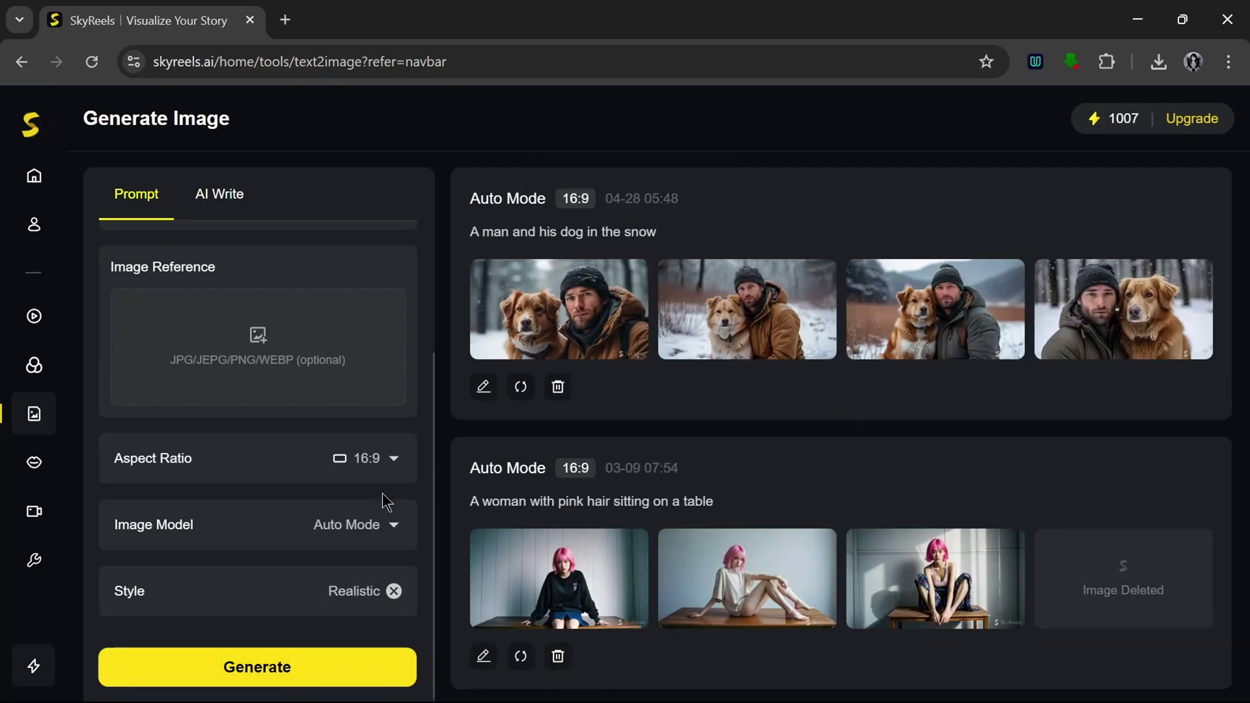
- View all four man-and-dog snow images full size, ending back on the first
mouse_move(577, 334)
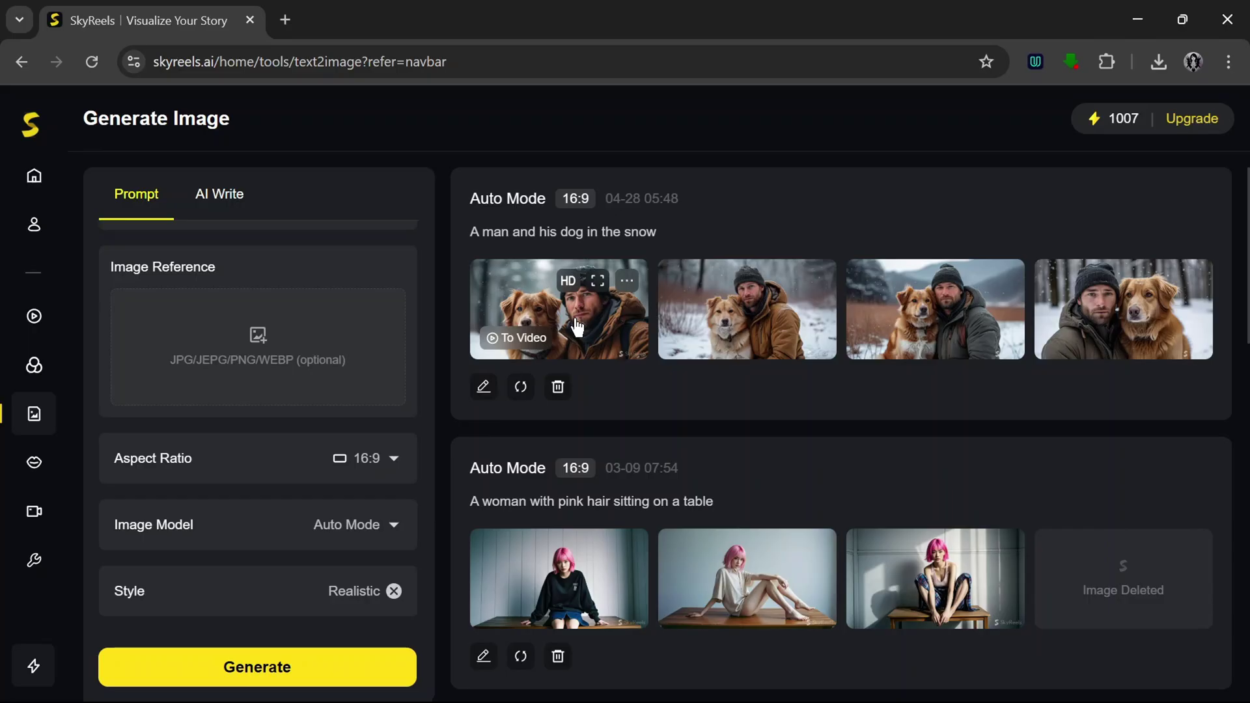
click(576, 328)
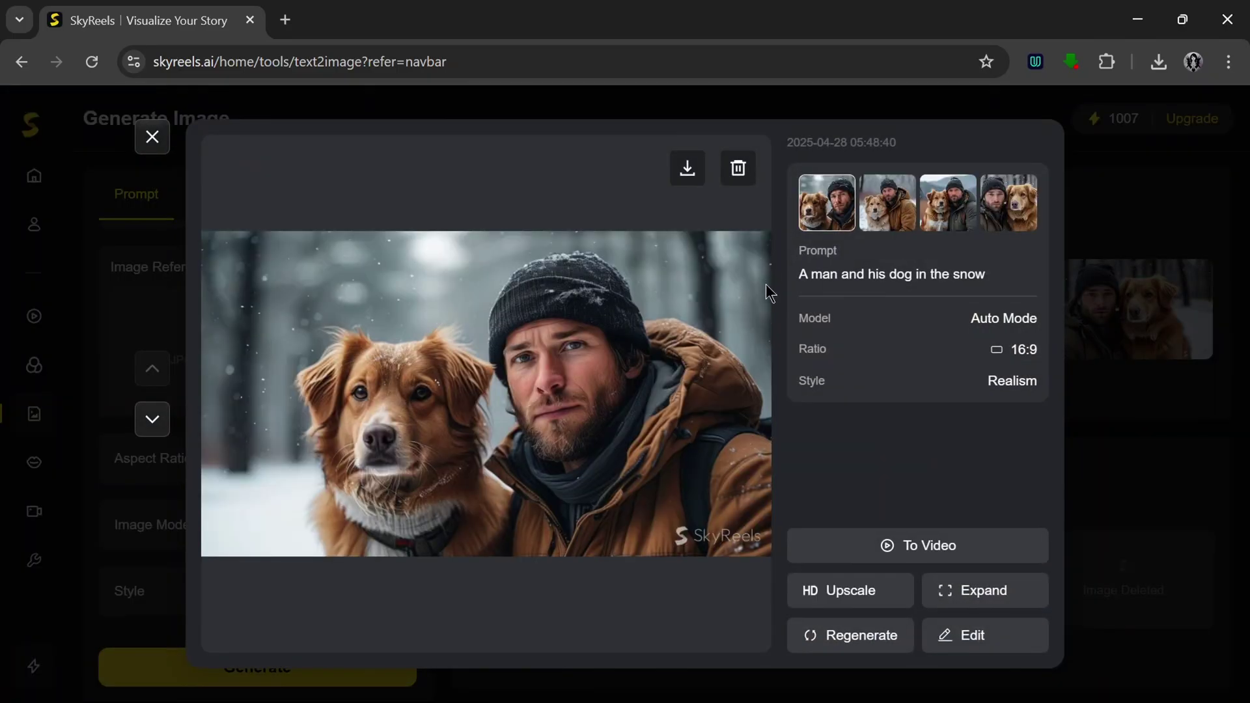
click(876, 215)
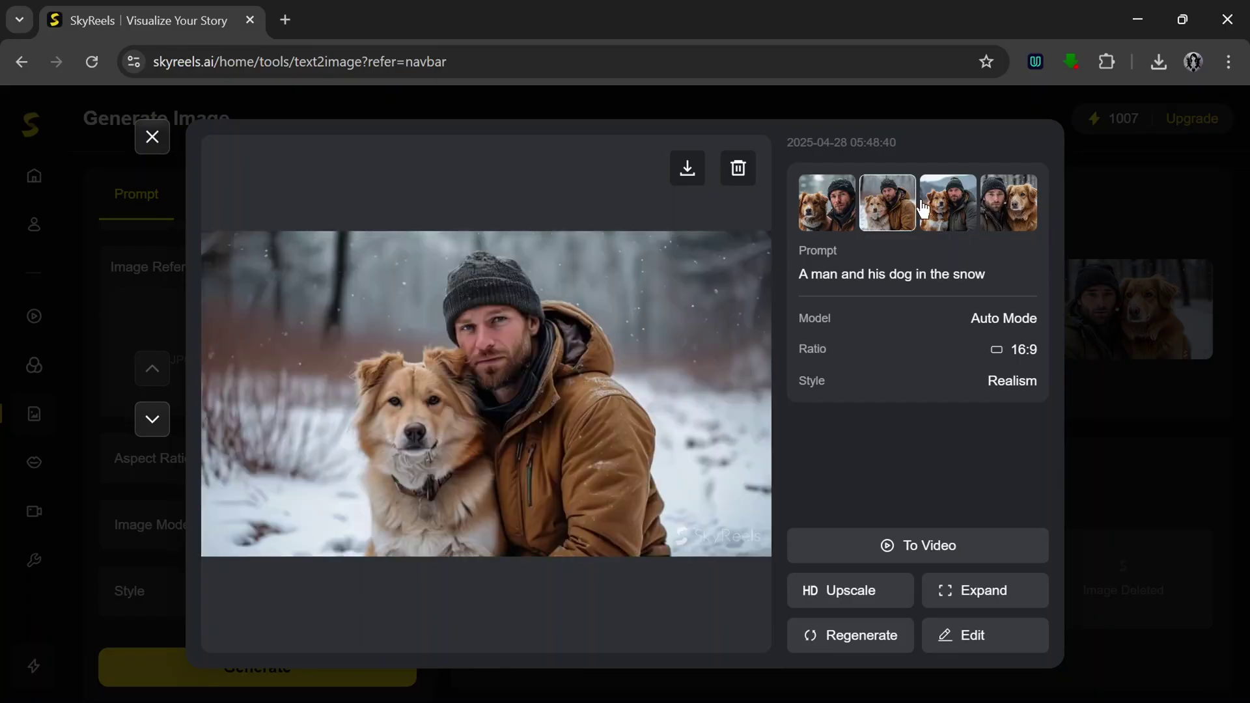
click(957, 207)
click(999, 211)
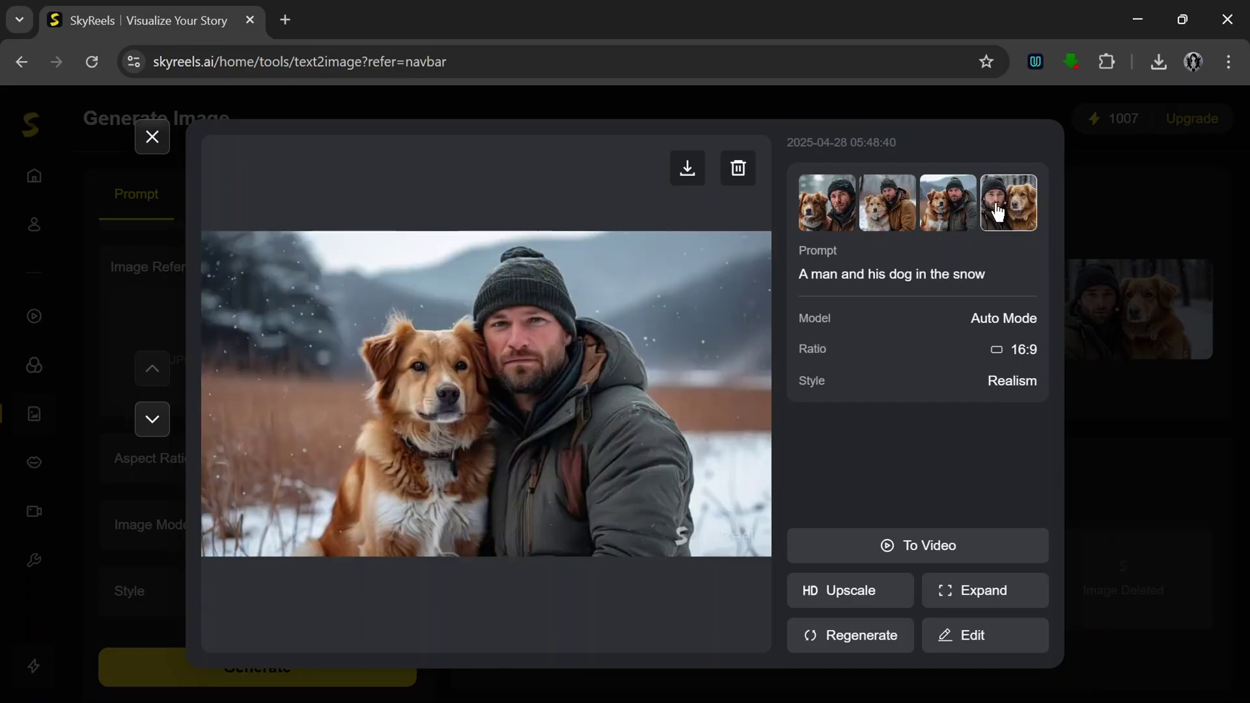
click(974, 214)
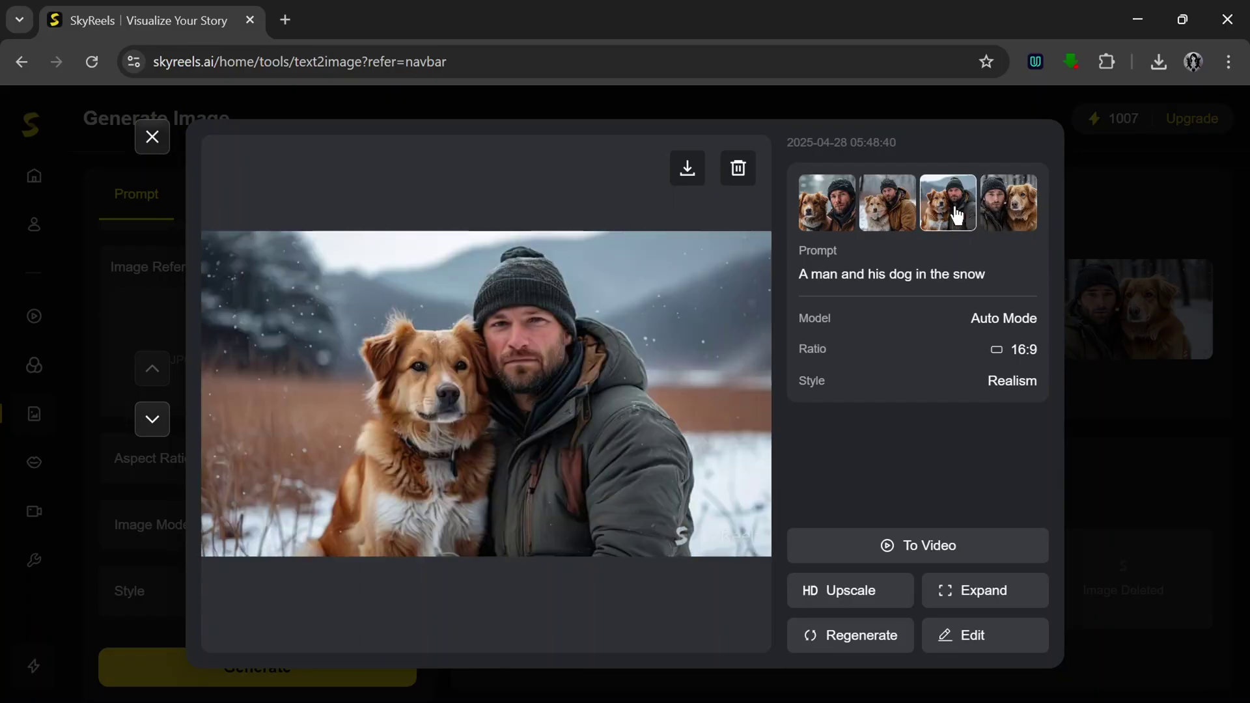
key(Left)
key(Left)
key(Left)
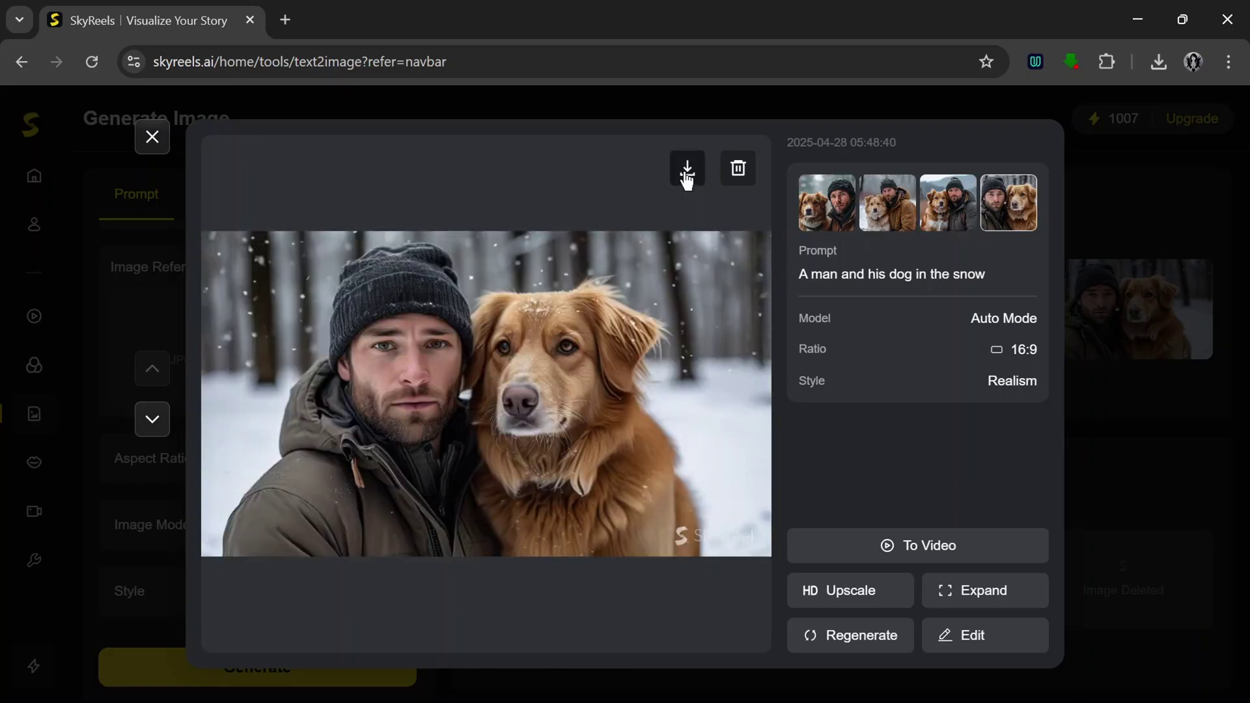
click(831, 214)
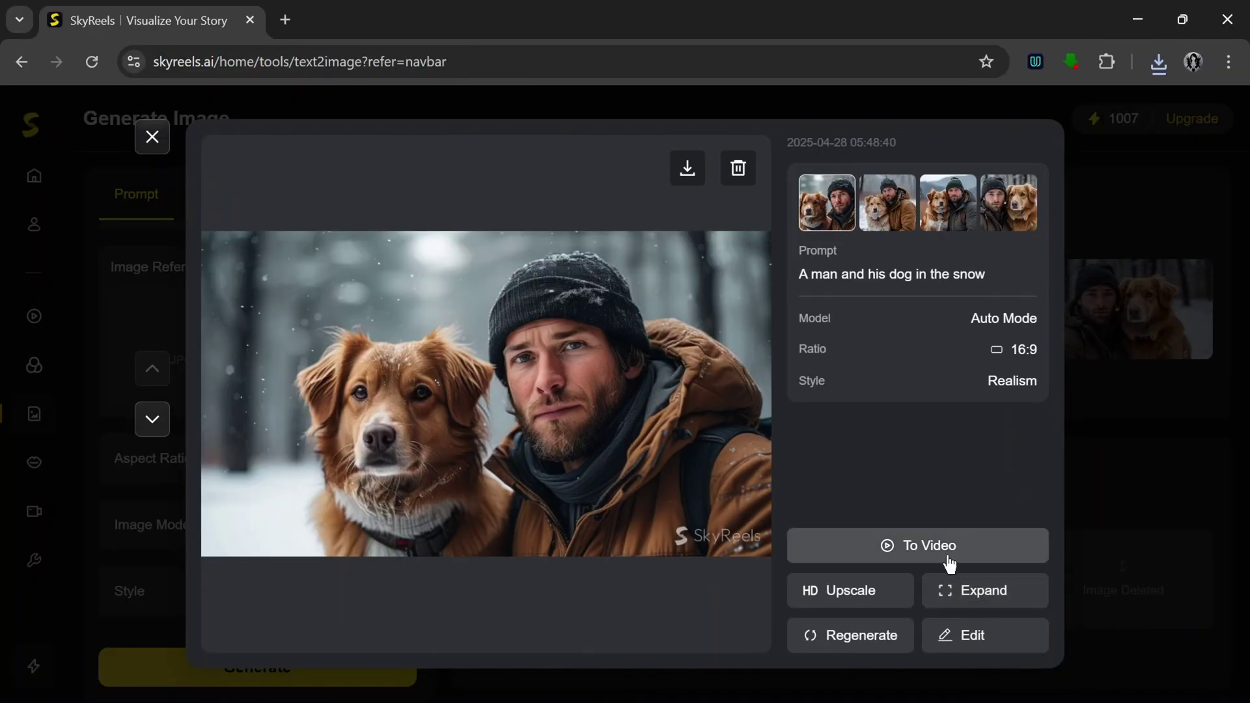
- In AI Write, replace the idea with 'A facial shot of a beautiful pink haired woman'
click(153, 135)
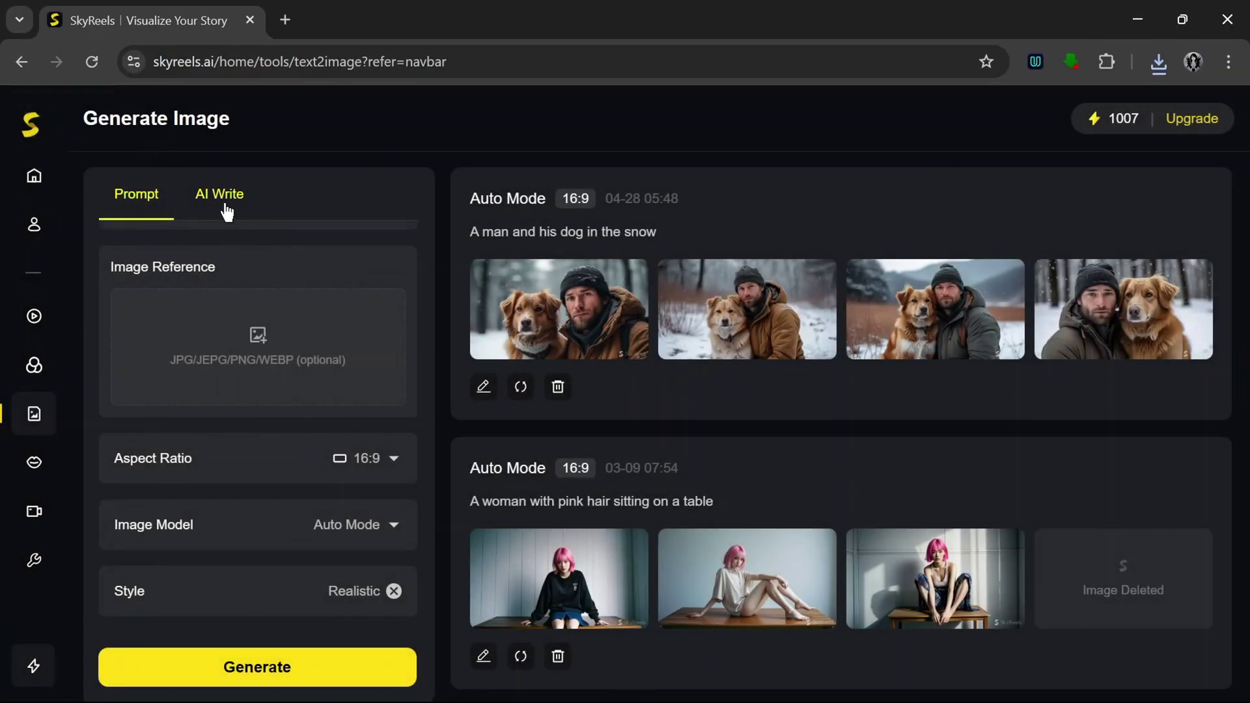
click(225, 206)
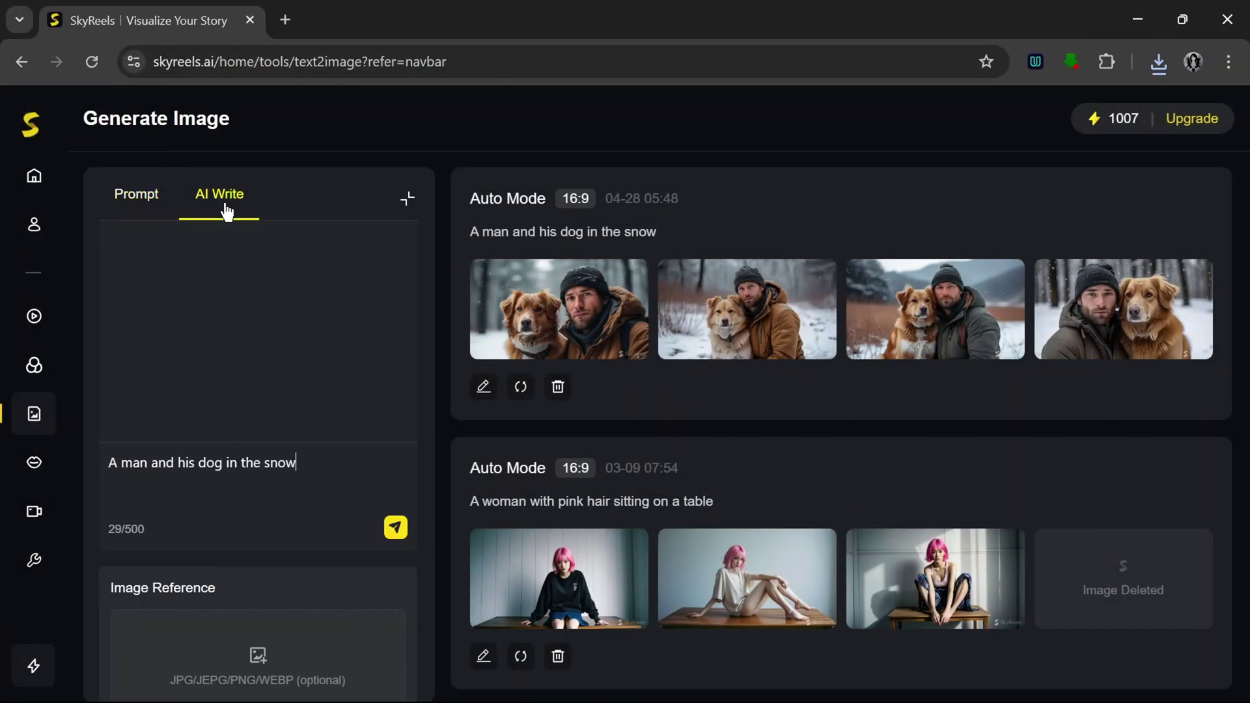
triple_click(314, 474)
text(A fasical shot of a beautiful pink haired woman)
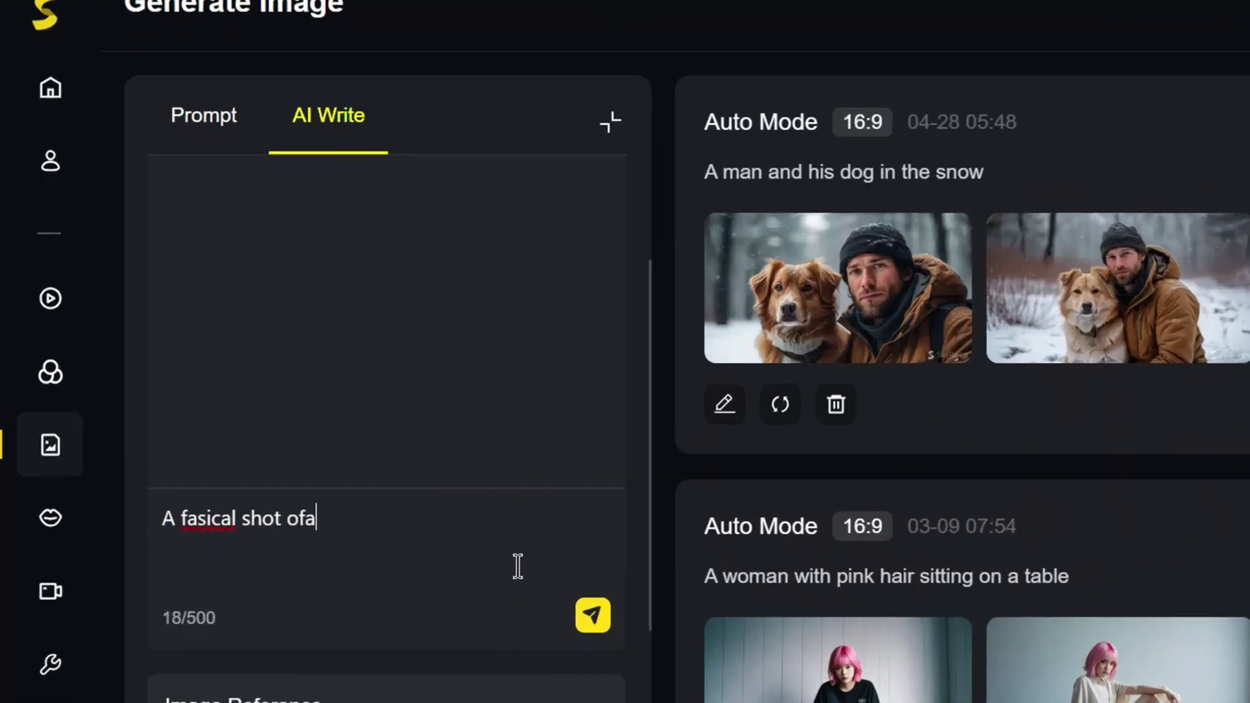
double_click(209, 518)
text(facial)
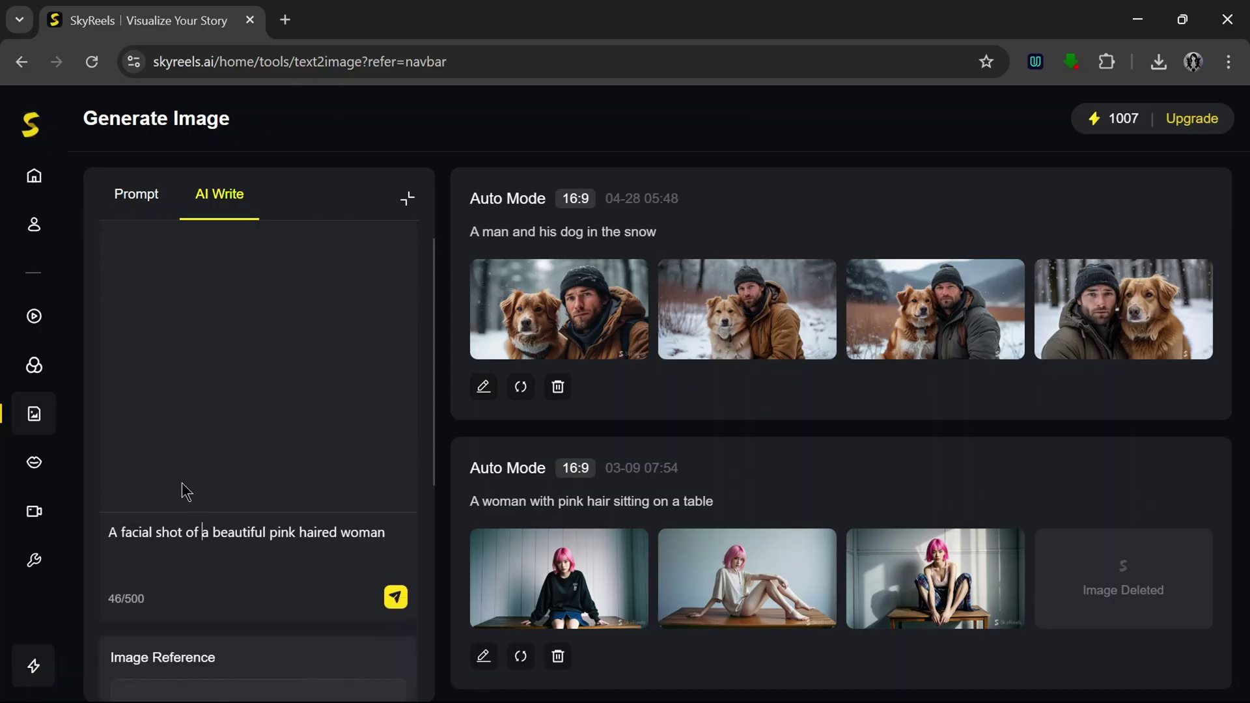
- Expand the pink-haired woman idea with the assistant and generate the portraits
scroll(195, 469, down, 3)
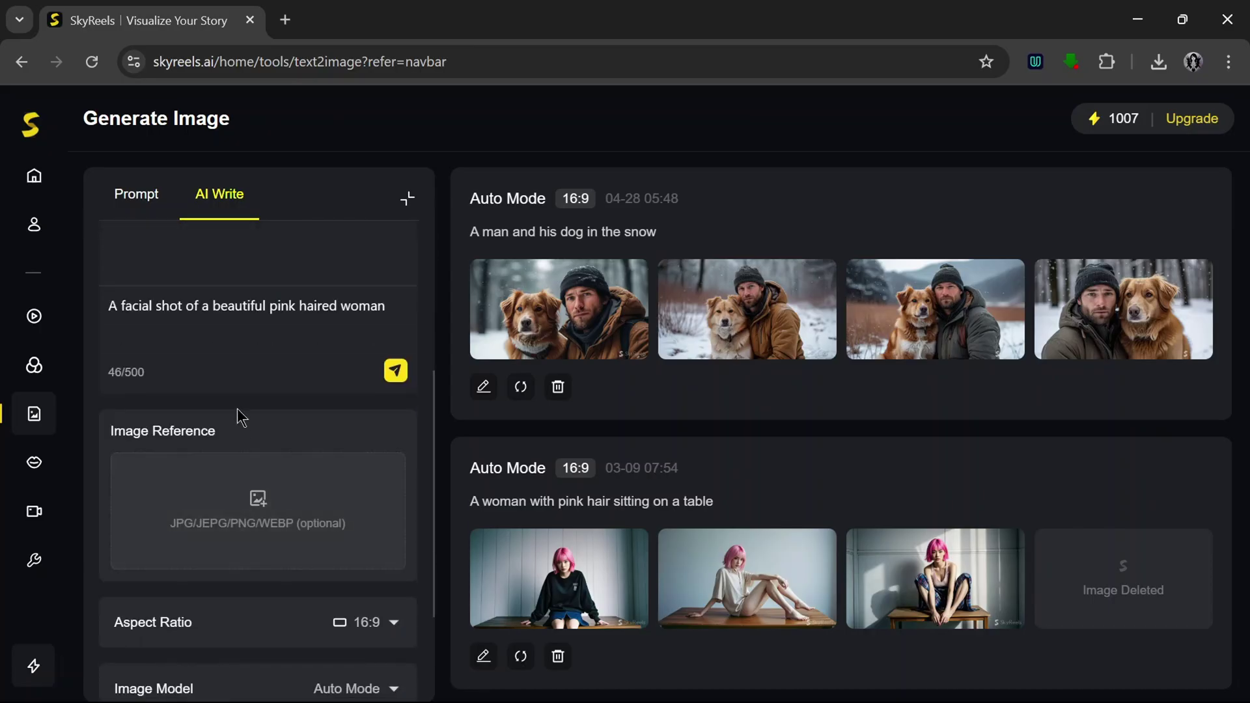
click(396, 371)
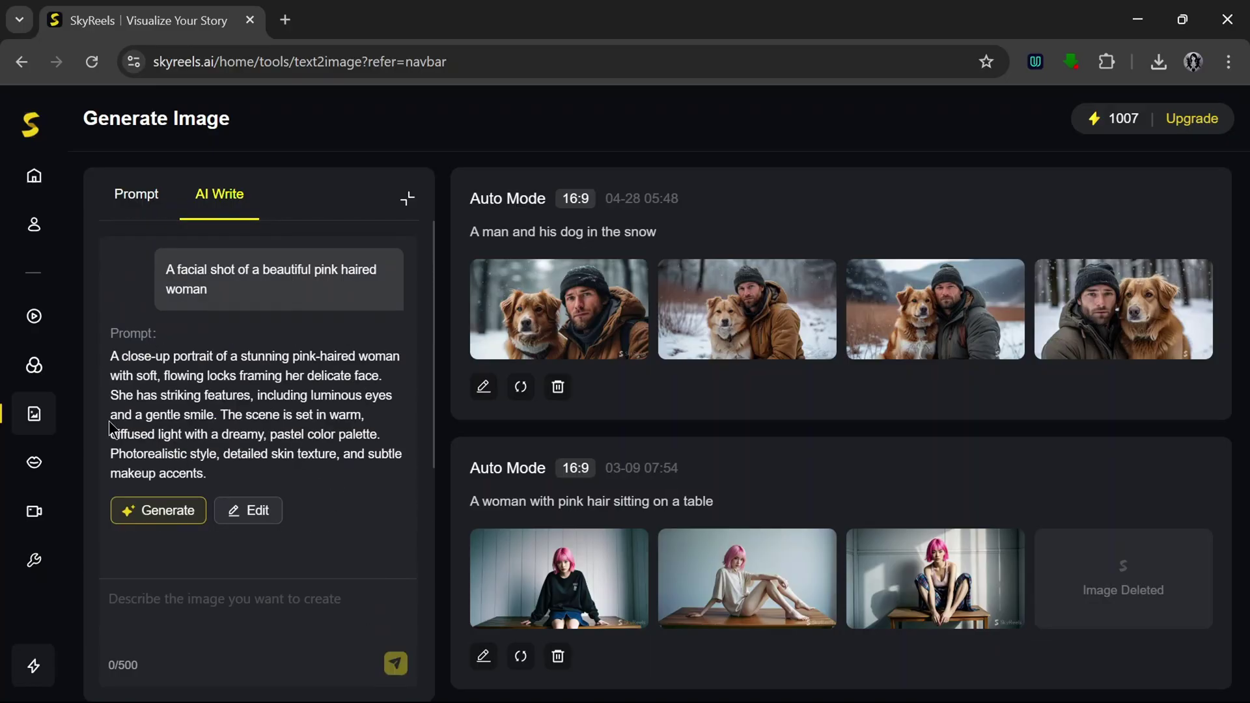
click(176, 522)
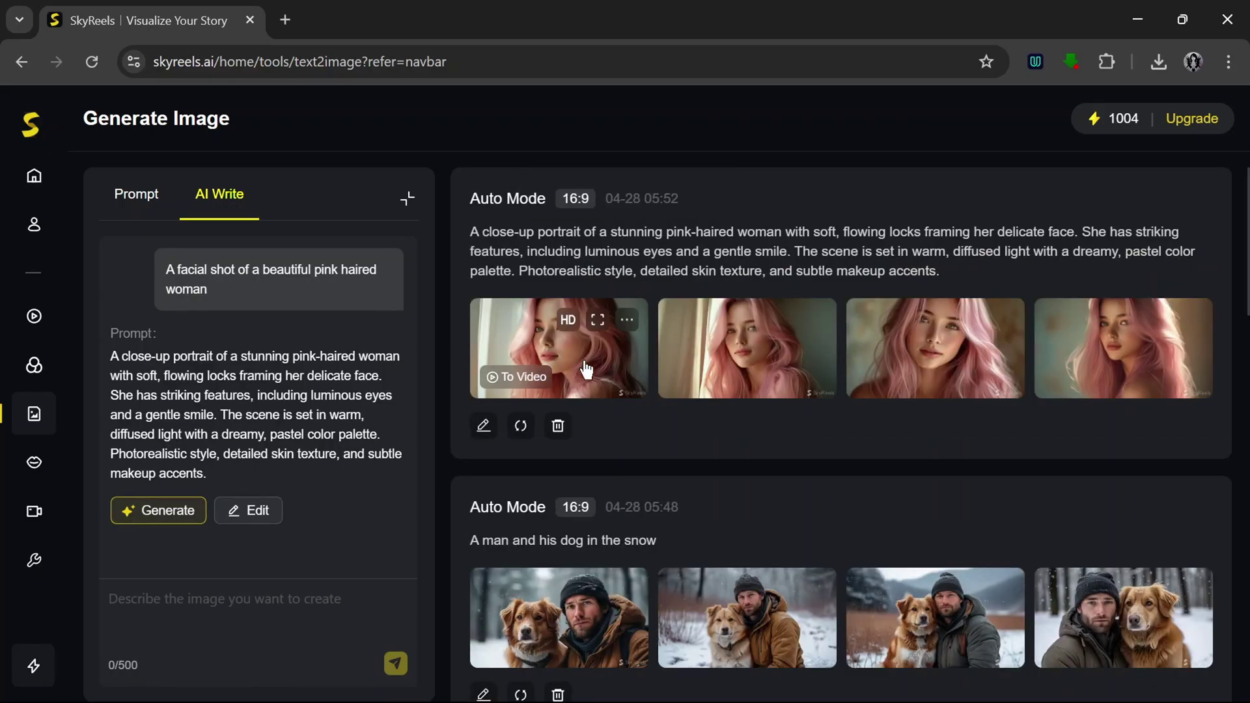
- Compare the four pink-haired portraits and download the front-facing third one as a PNG
click(587, 370)
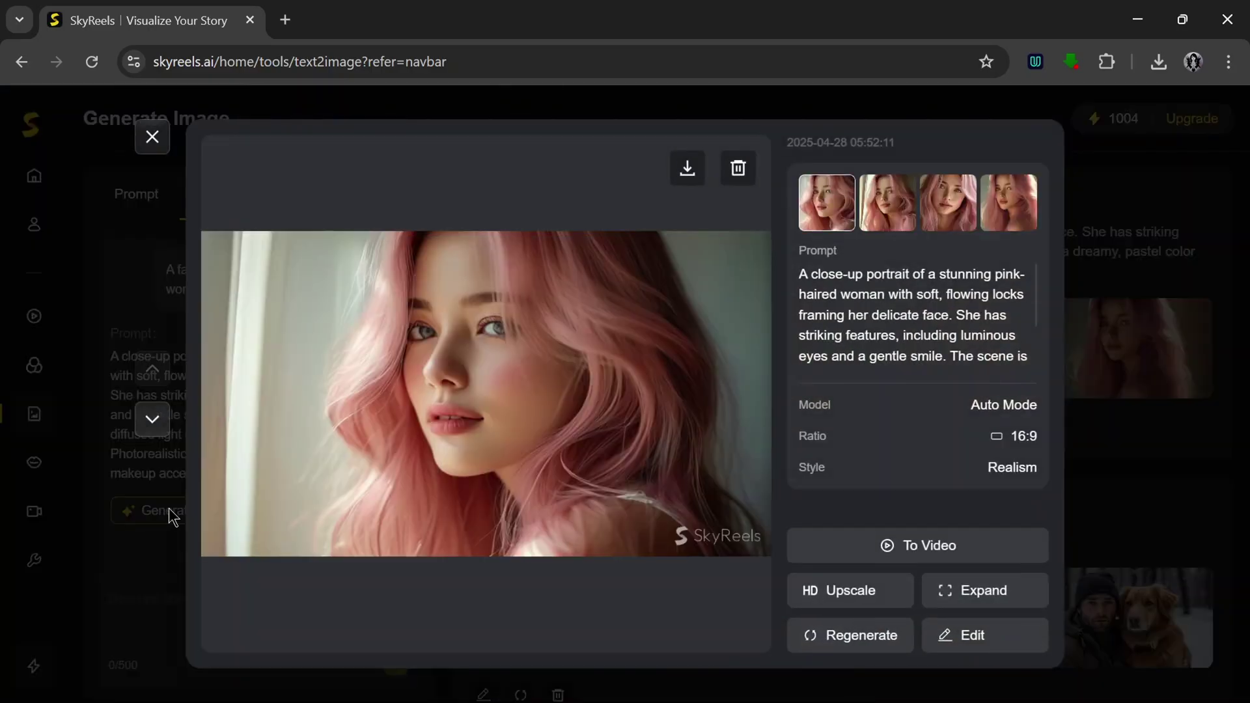
click(895, 199)
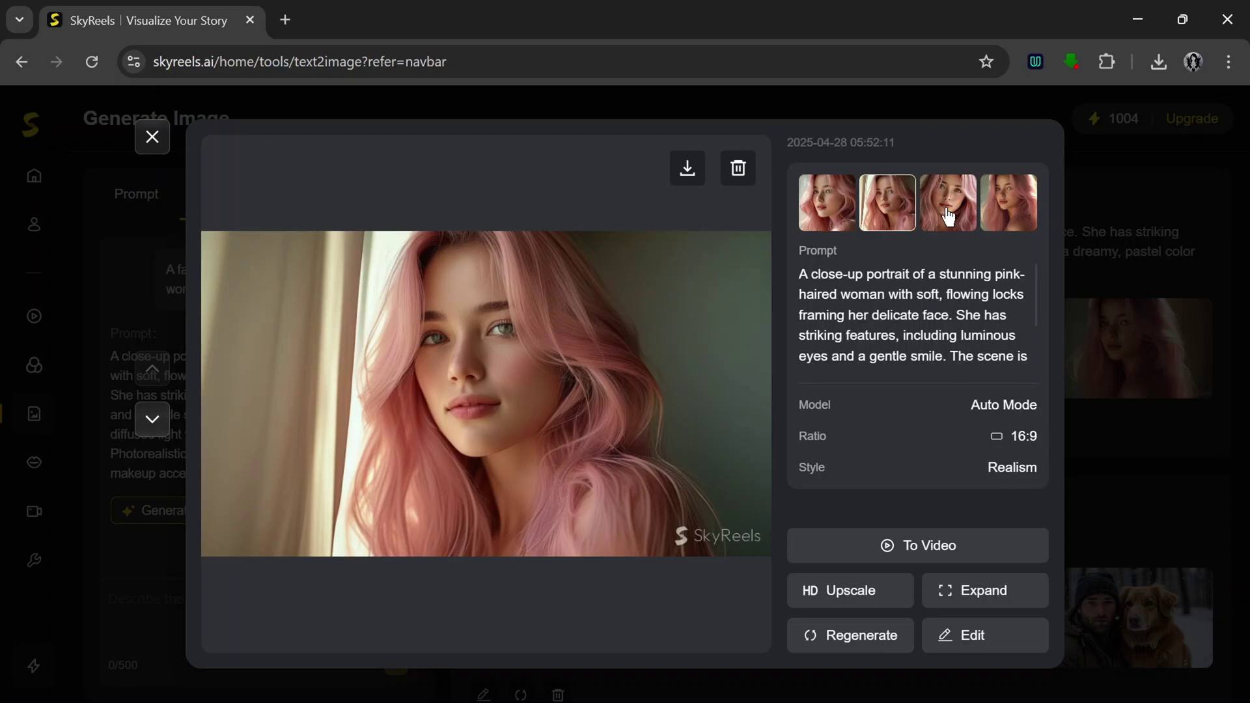
click(949, 217)
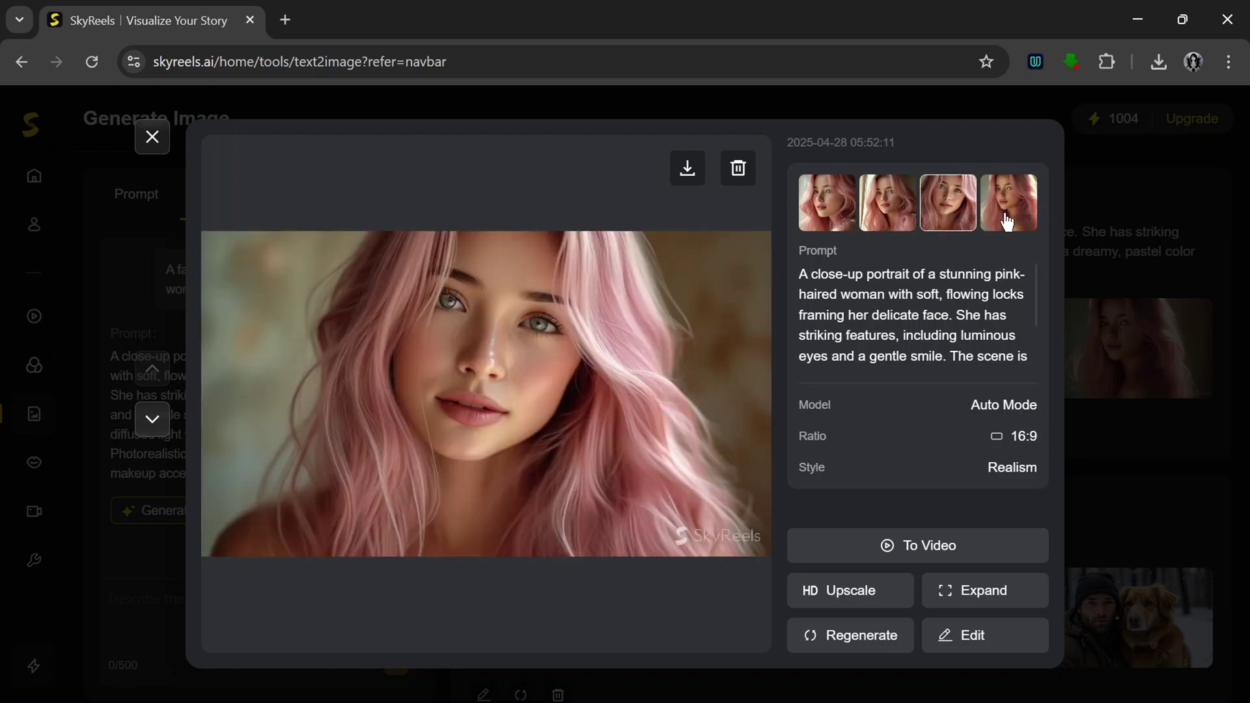
click(1008, 222)
click(946, 224)
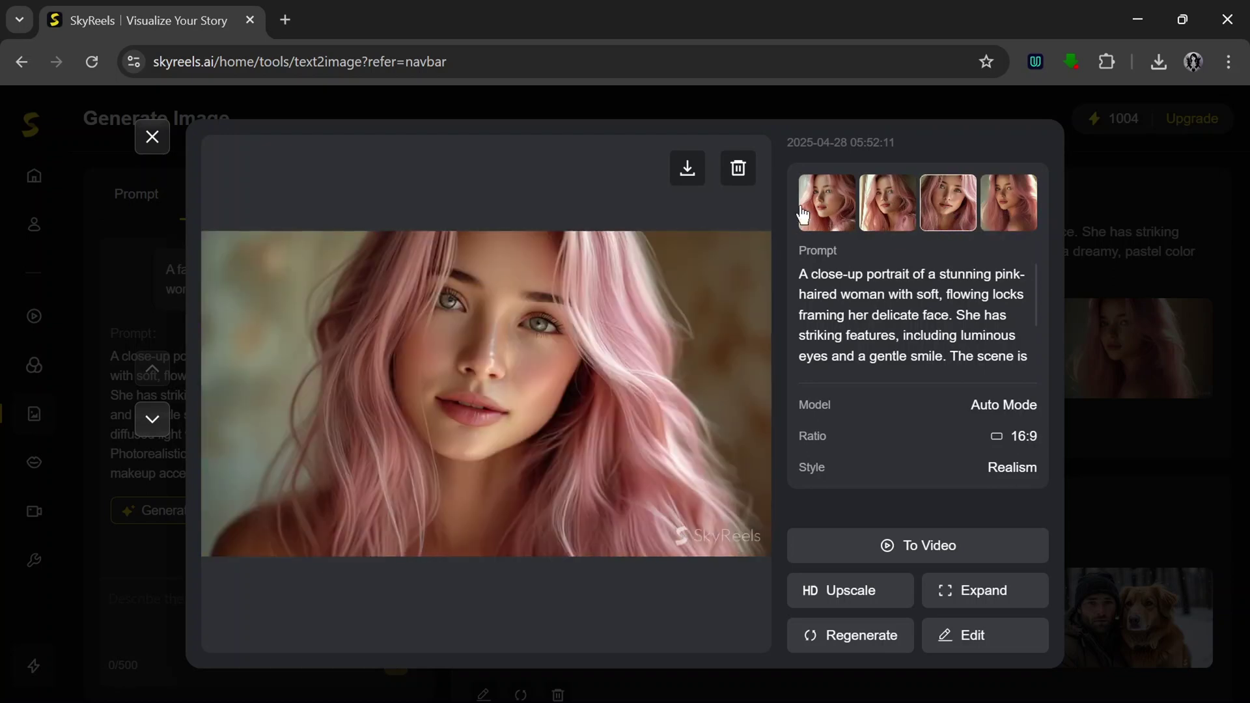
click(688, 169)
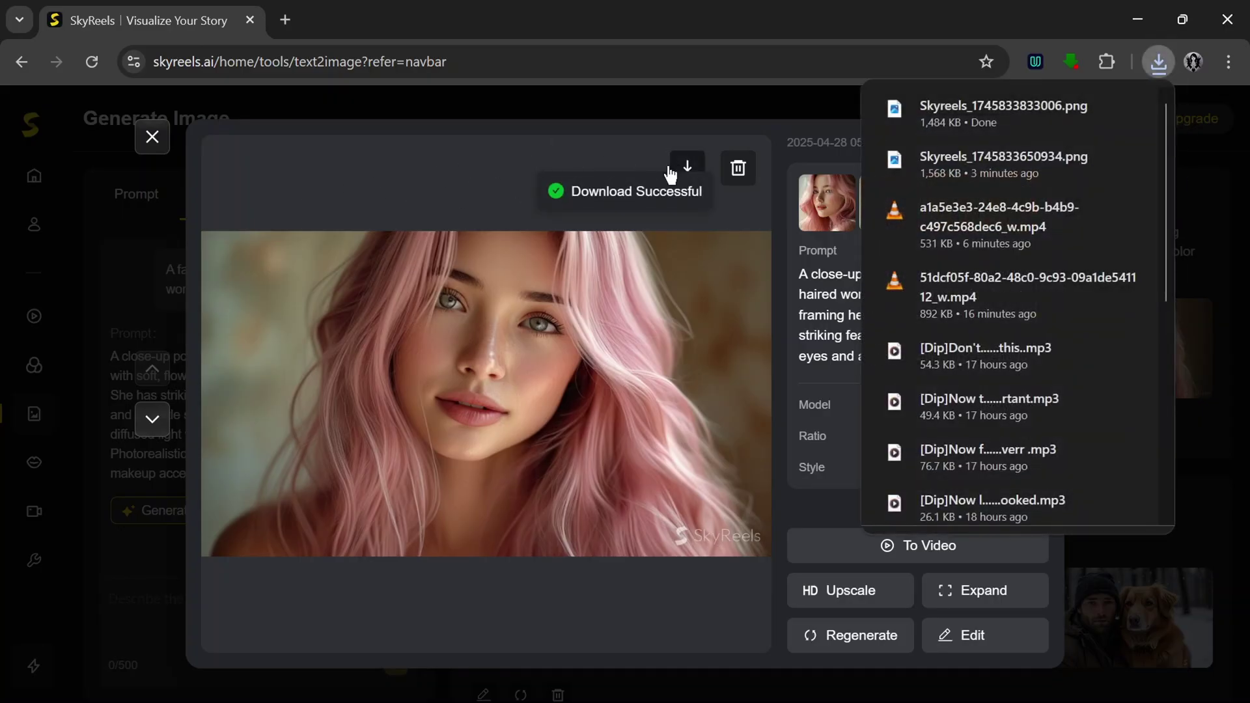
click(151, 137)
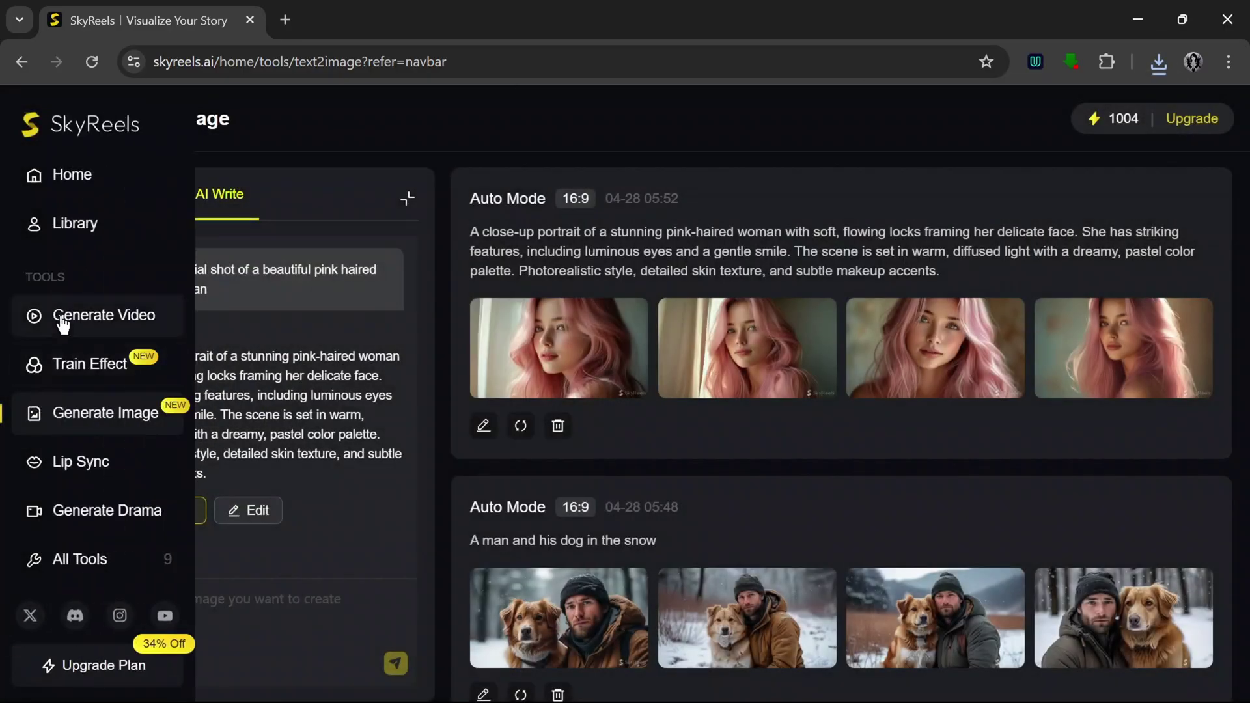
- Start a video with the pink-haired portrait cropped as the first frame
click(63, 319)
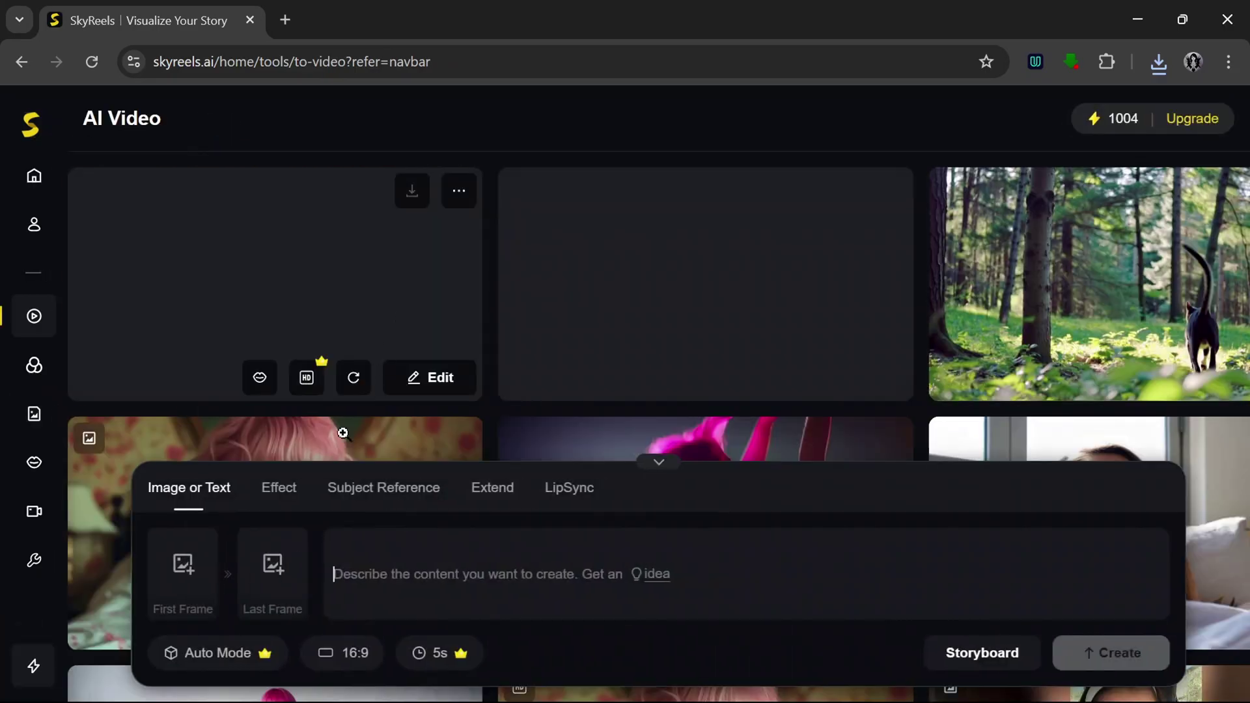
mouse_move(199, 595)
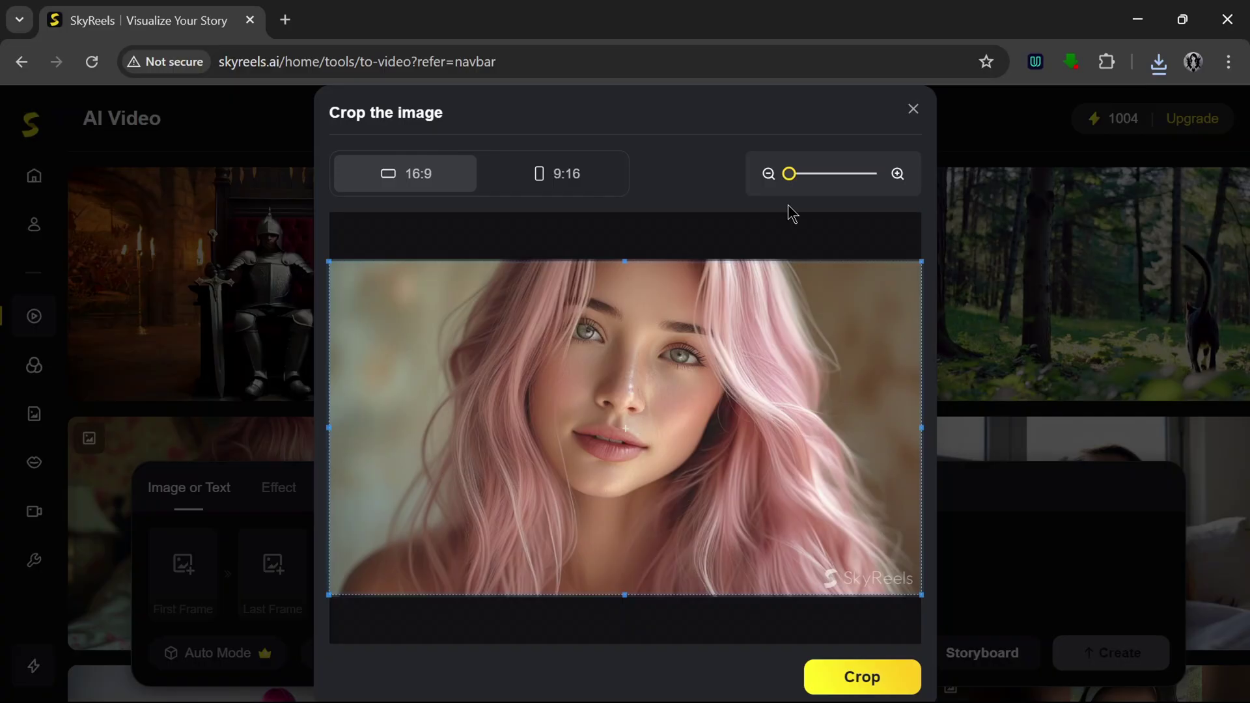
click(875, 676)
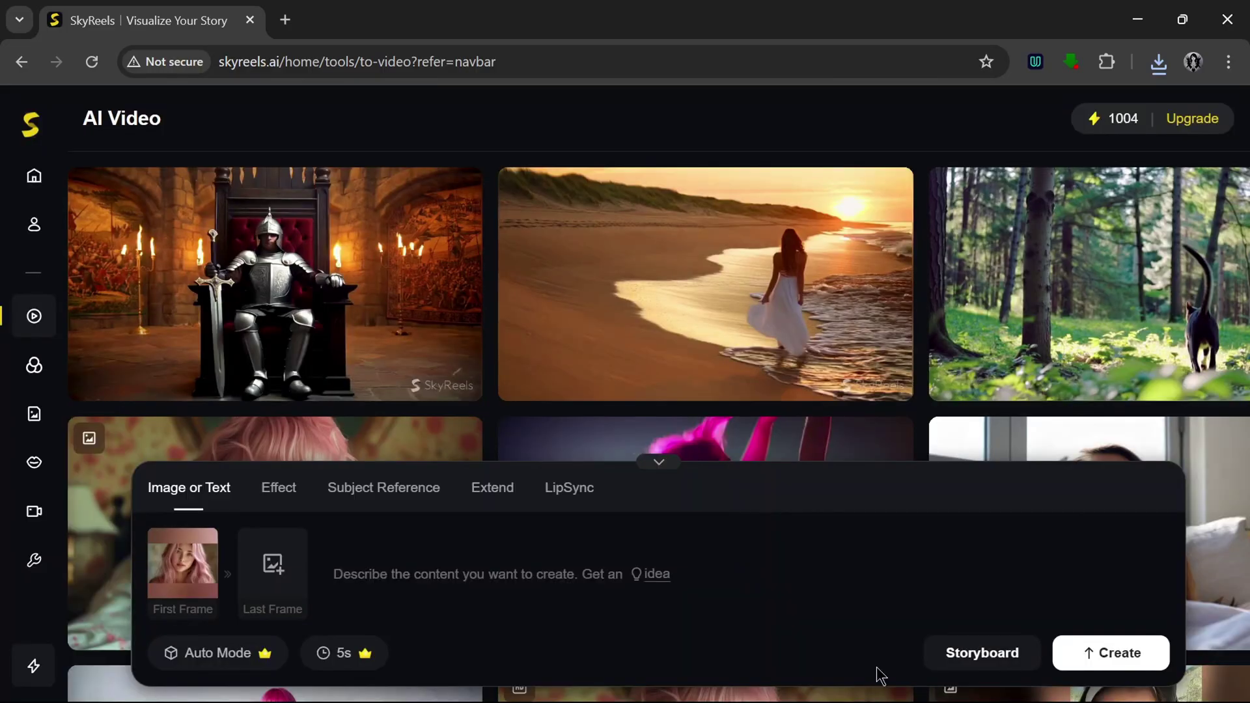
- Generate the clip with the prompt 'She smiles as she plays with her hair'
click(570, 592)
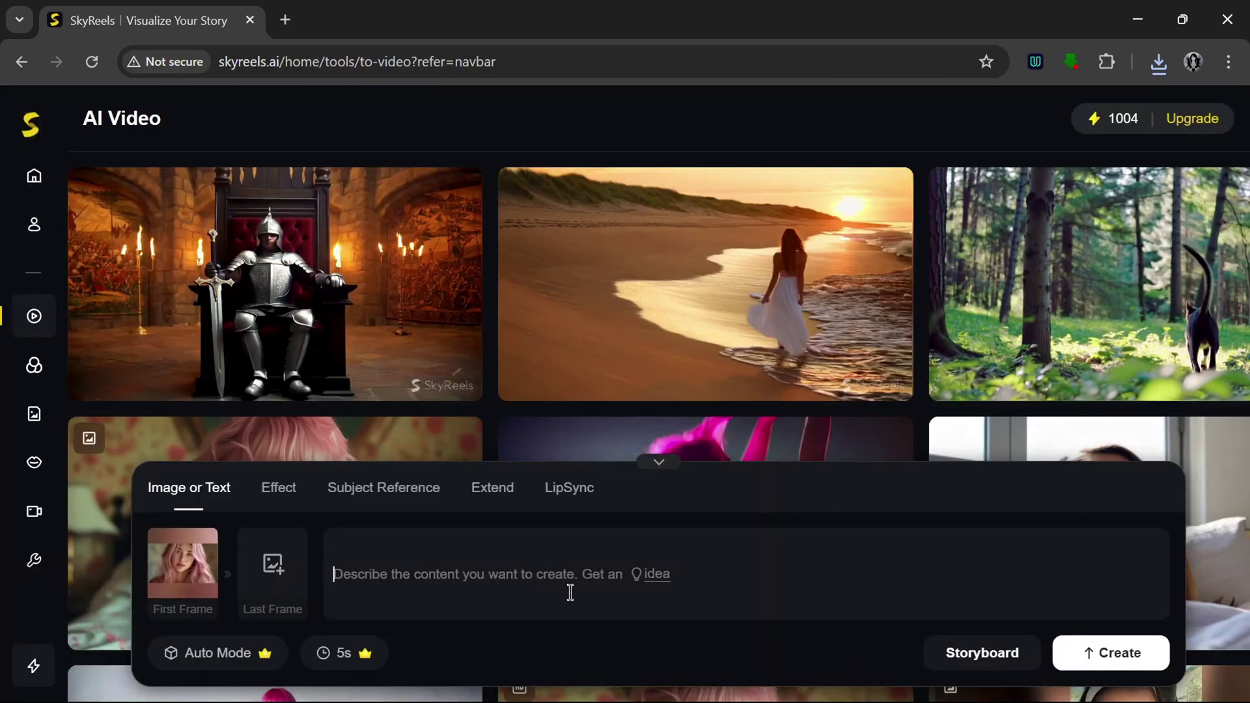
text(She smiles as she plays with her ha)
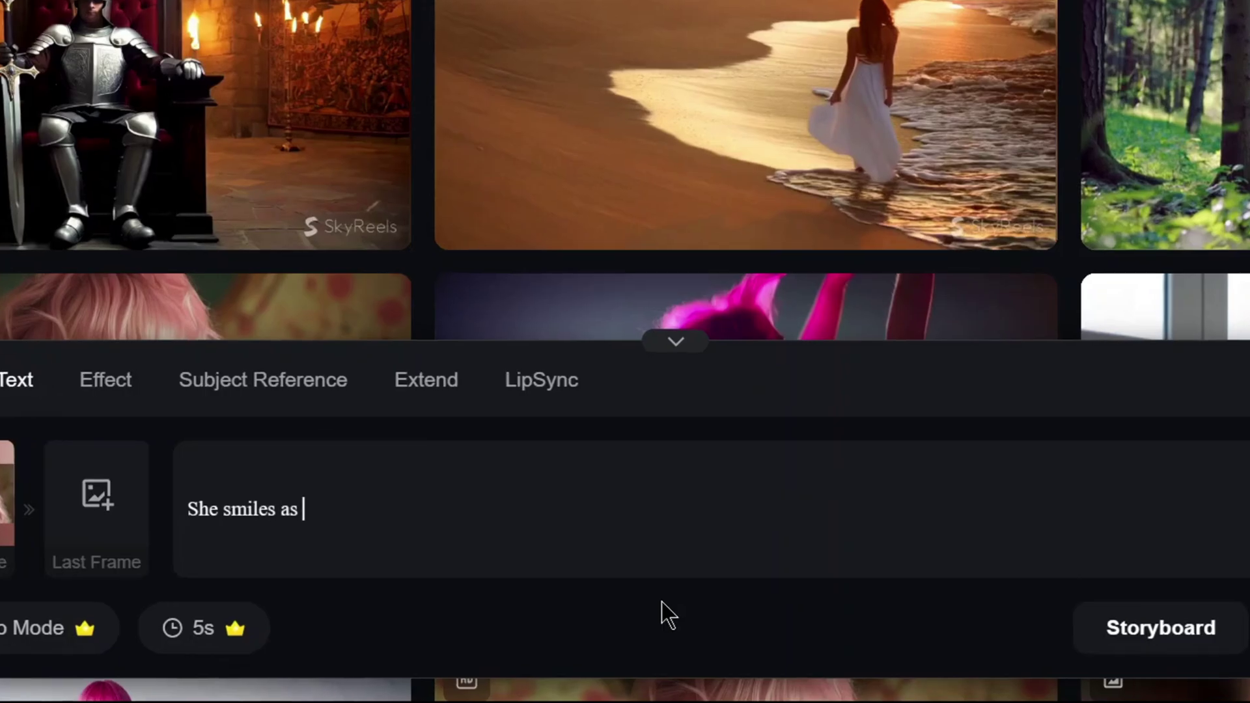
text(ir)
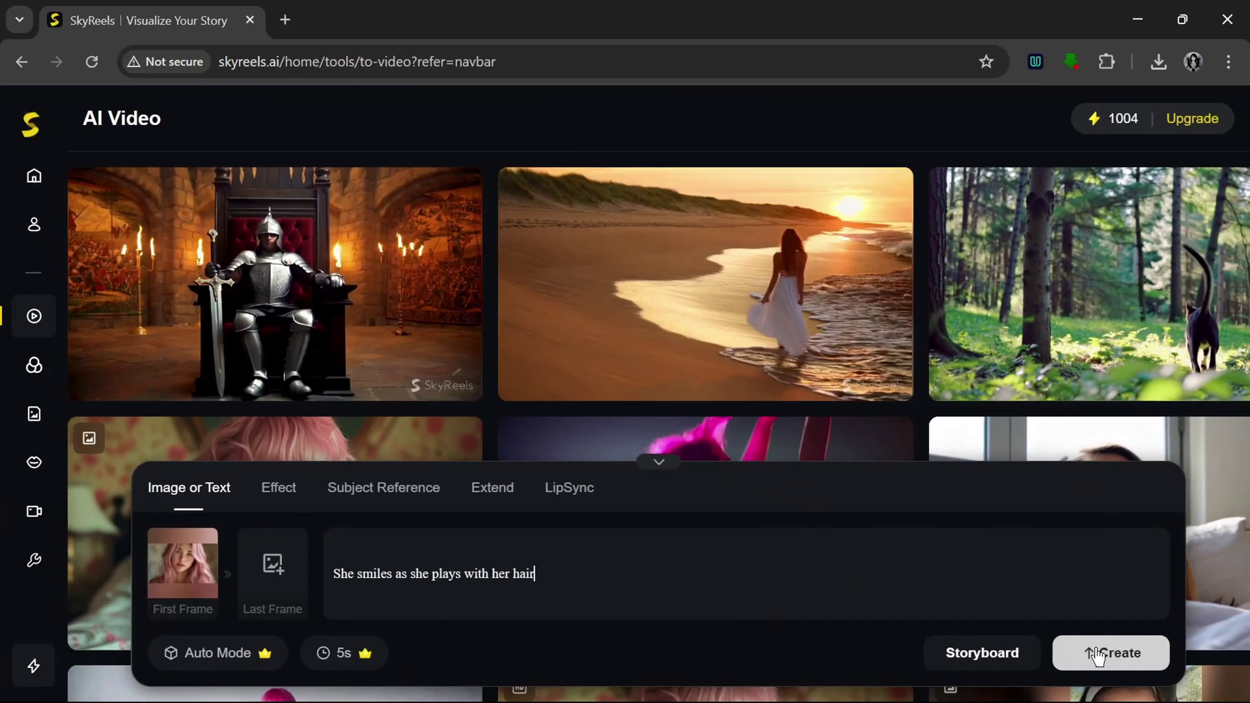
click(1111, 654)
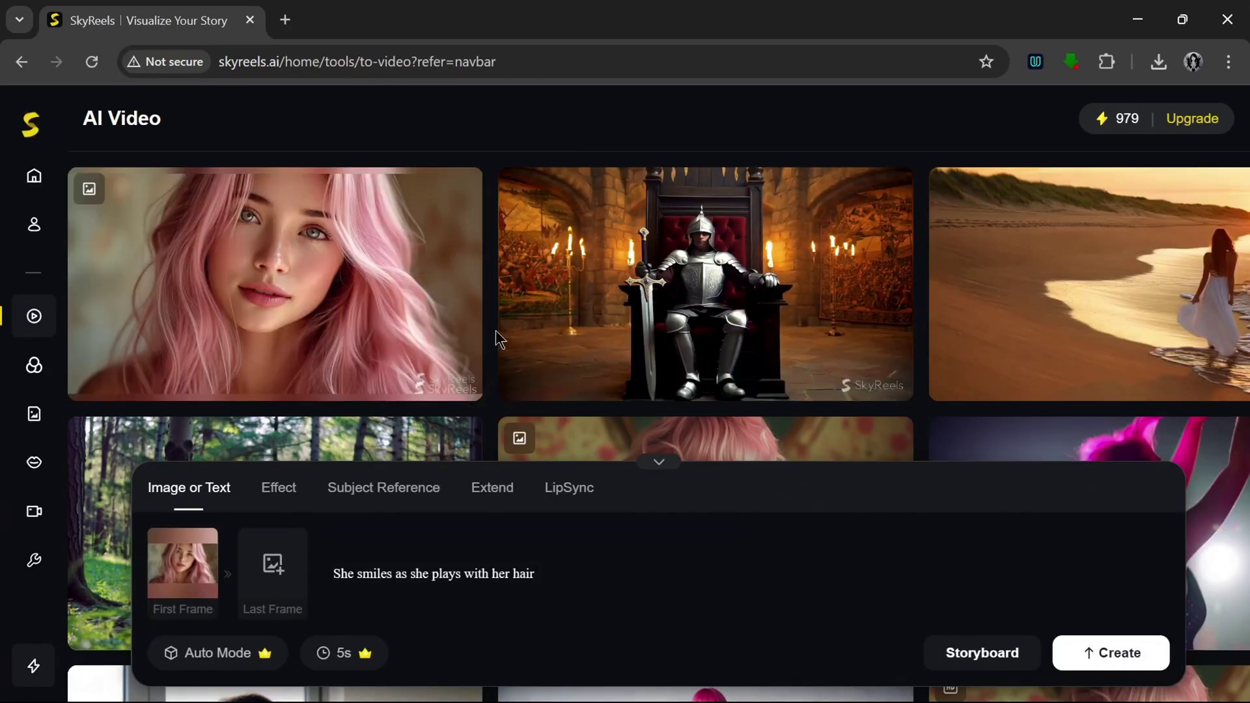
- Play the new pink-haired woman clip in the video viewer
mouse_move(469, 317)
click(430, 307)
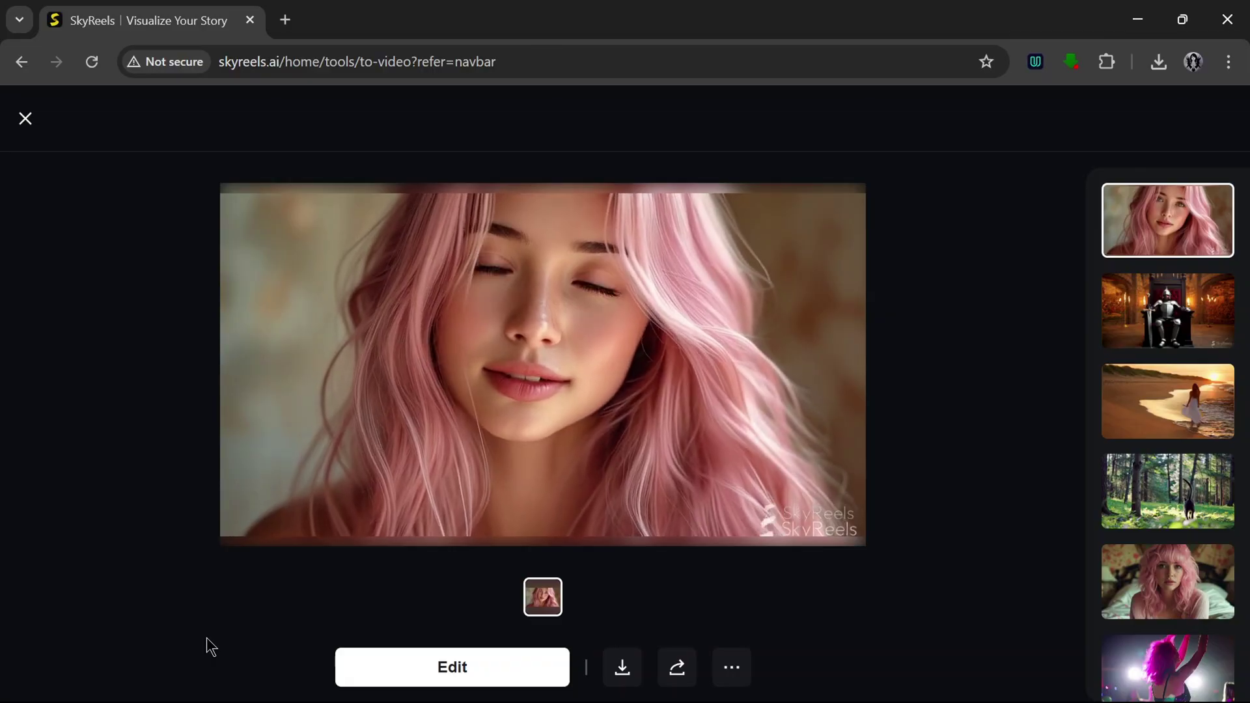
- Go to Train Effect and list Trending effects like Show Muscles, Hug Your idol and Kiss Kiss
click(25, 118)
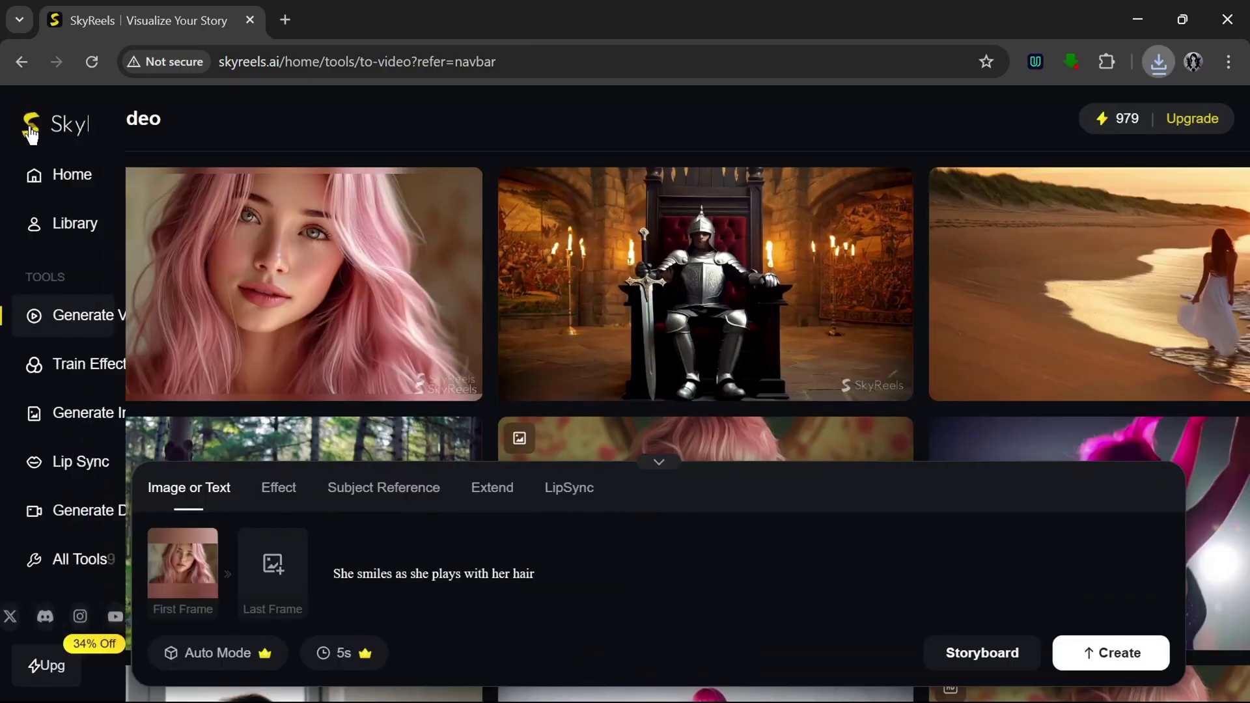
mouse_move(41, 147)
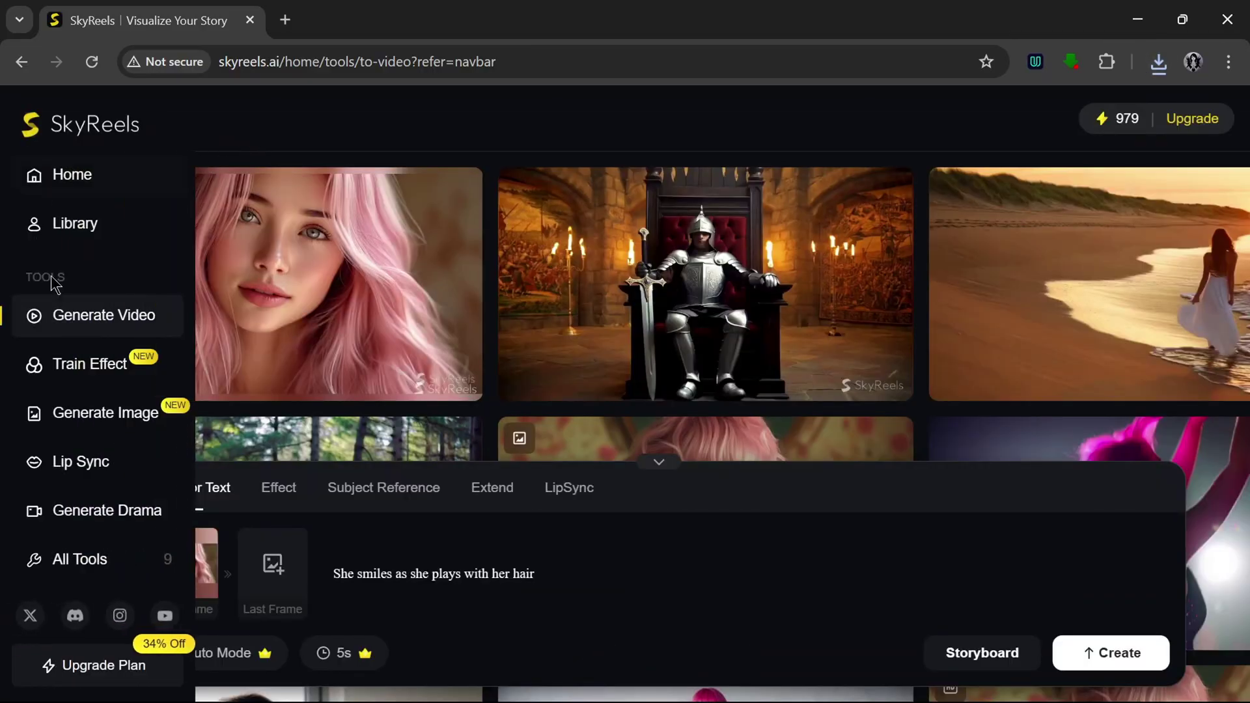
click(114, 367)
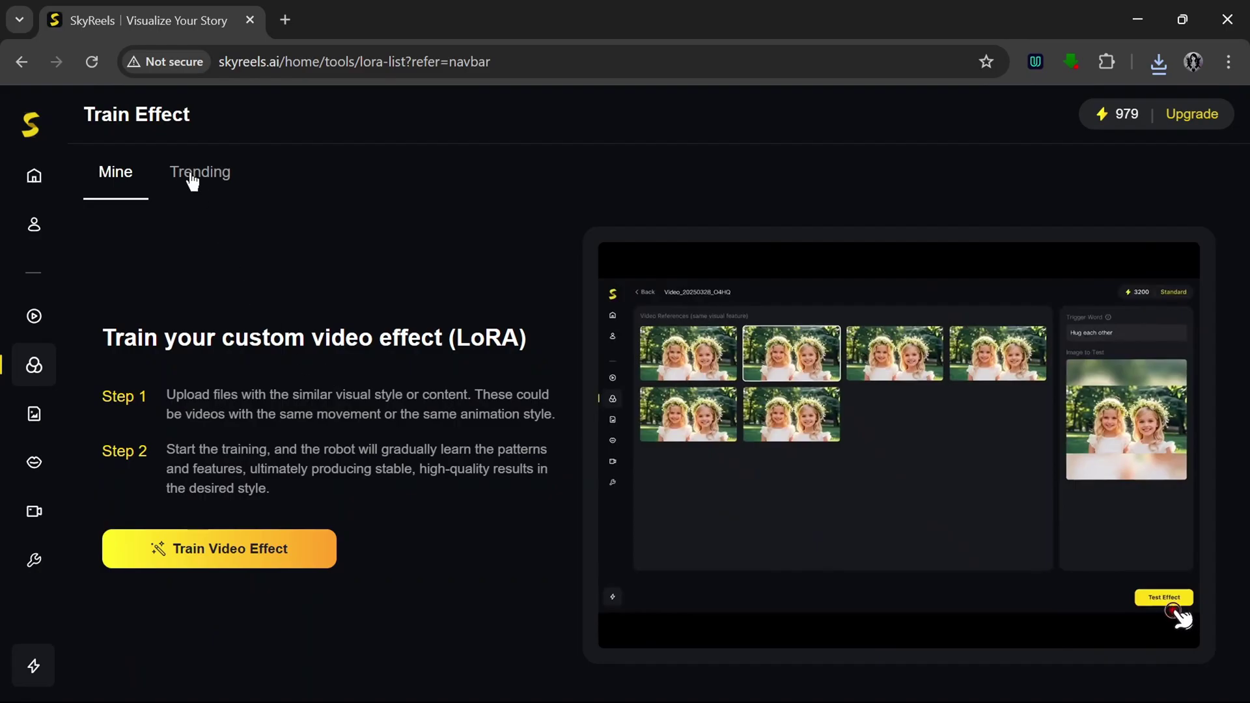
click(193, 183)
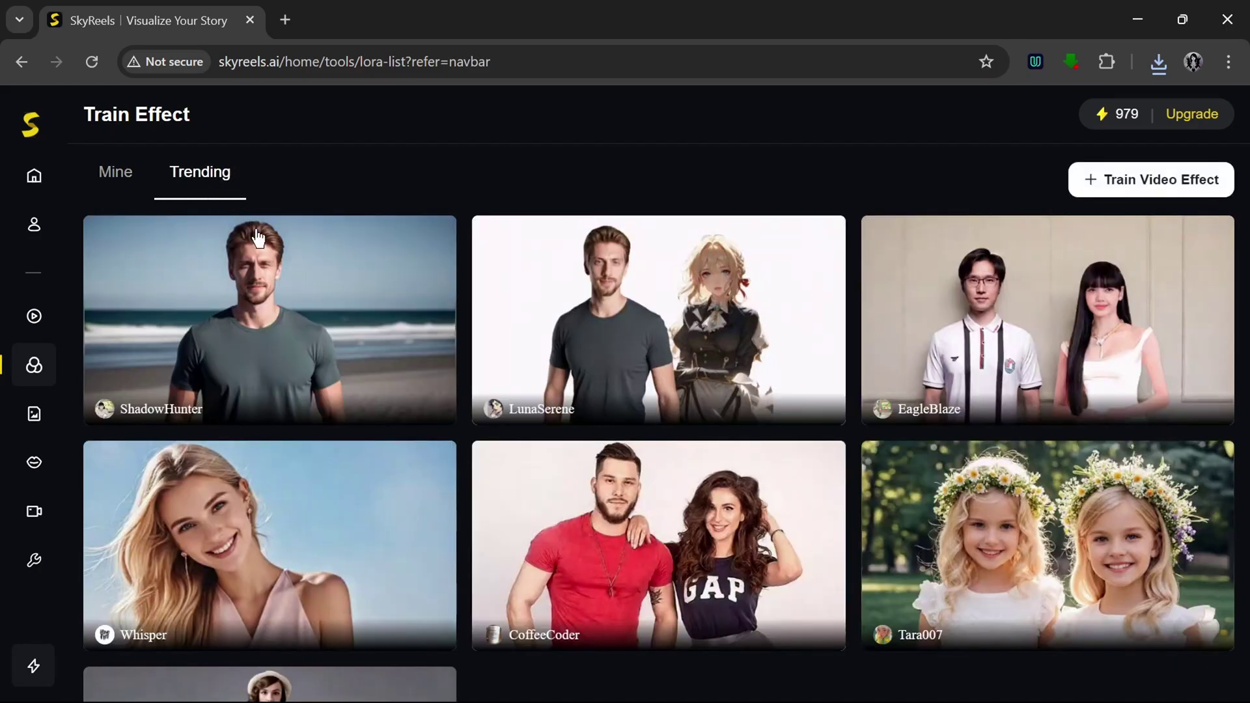
mouse_move(257, 239)
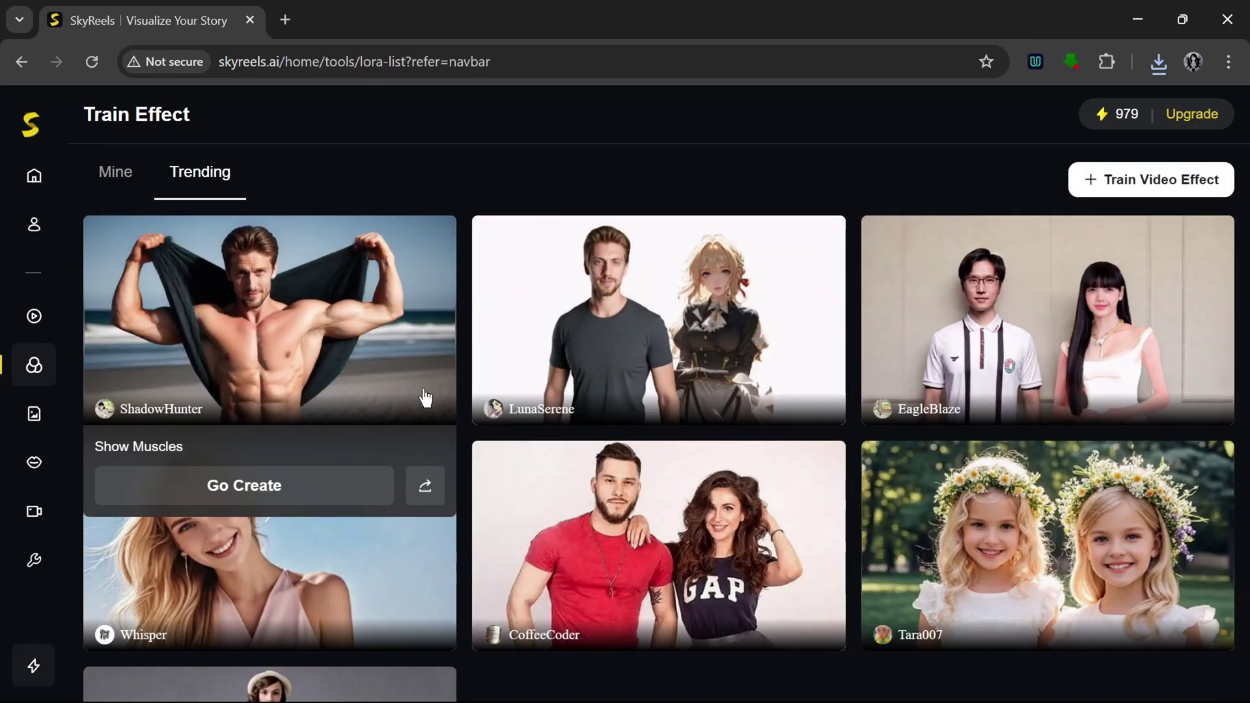
mouse_move(1170, 373)
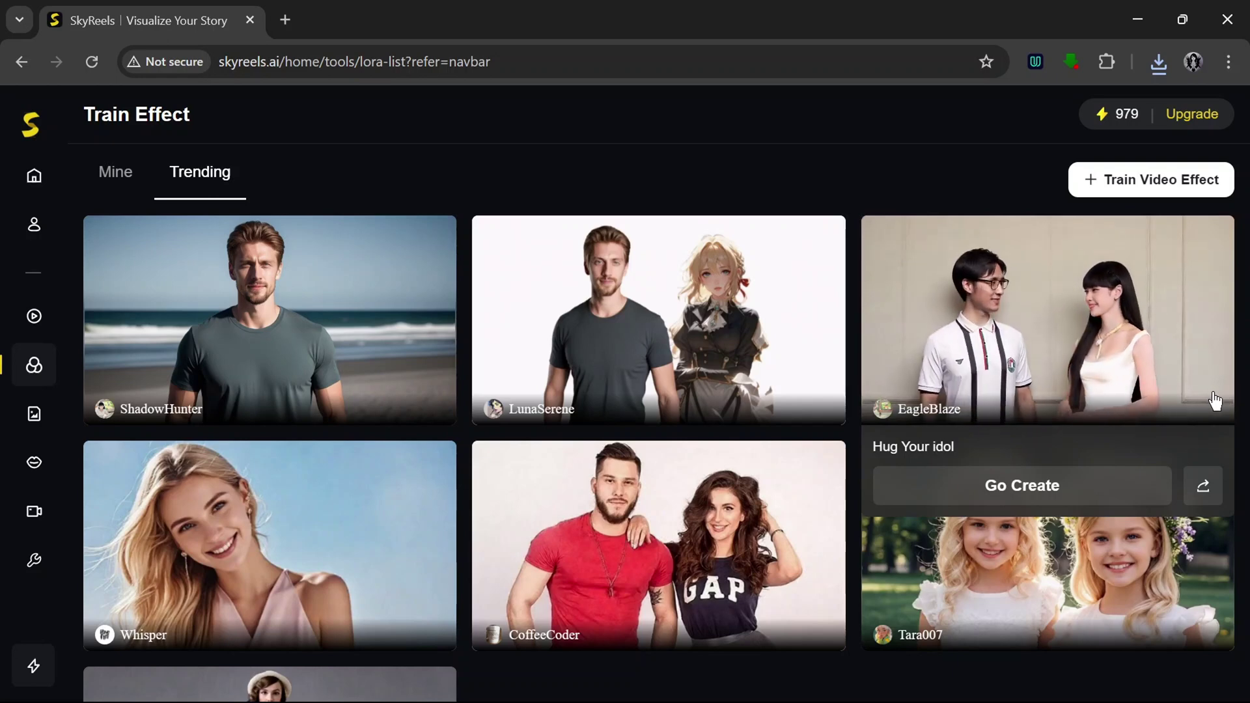
mouse_move(777, 598)
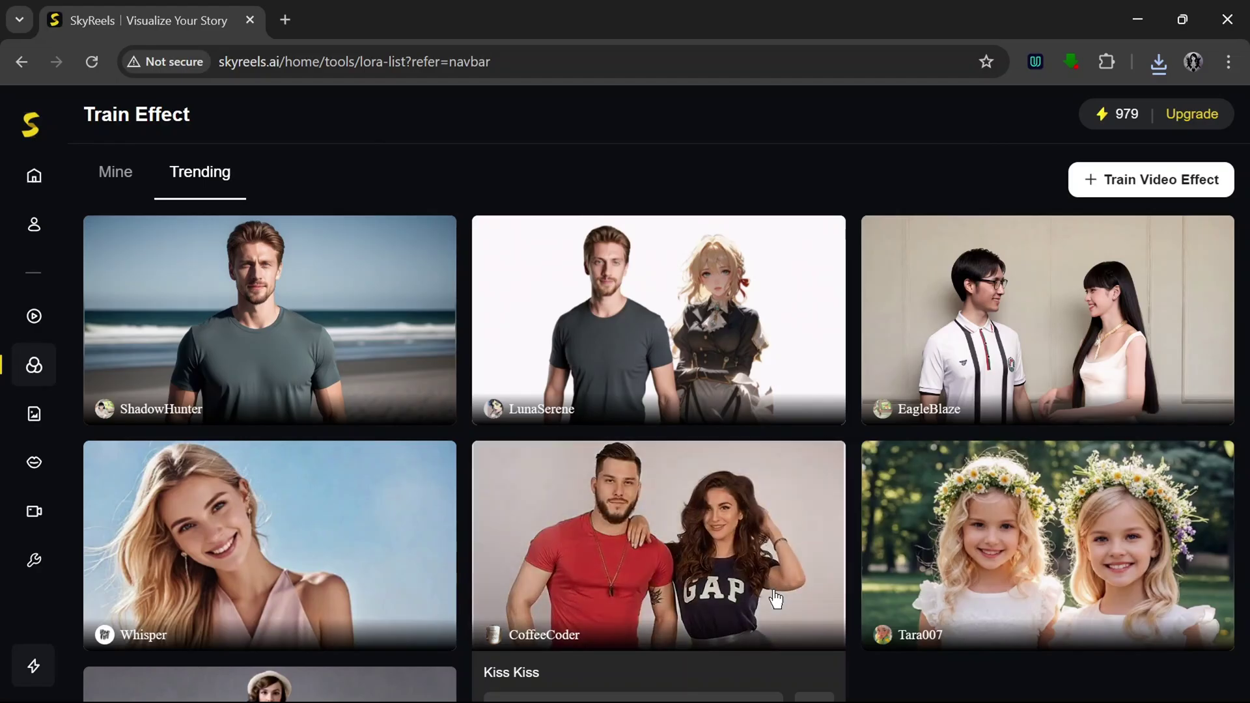
mouse_move(63, 419)
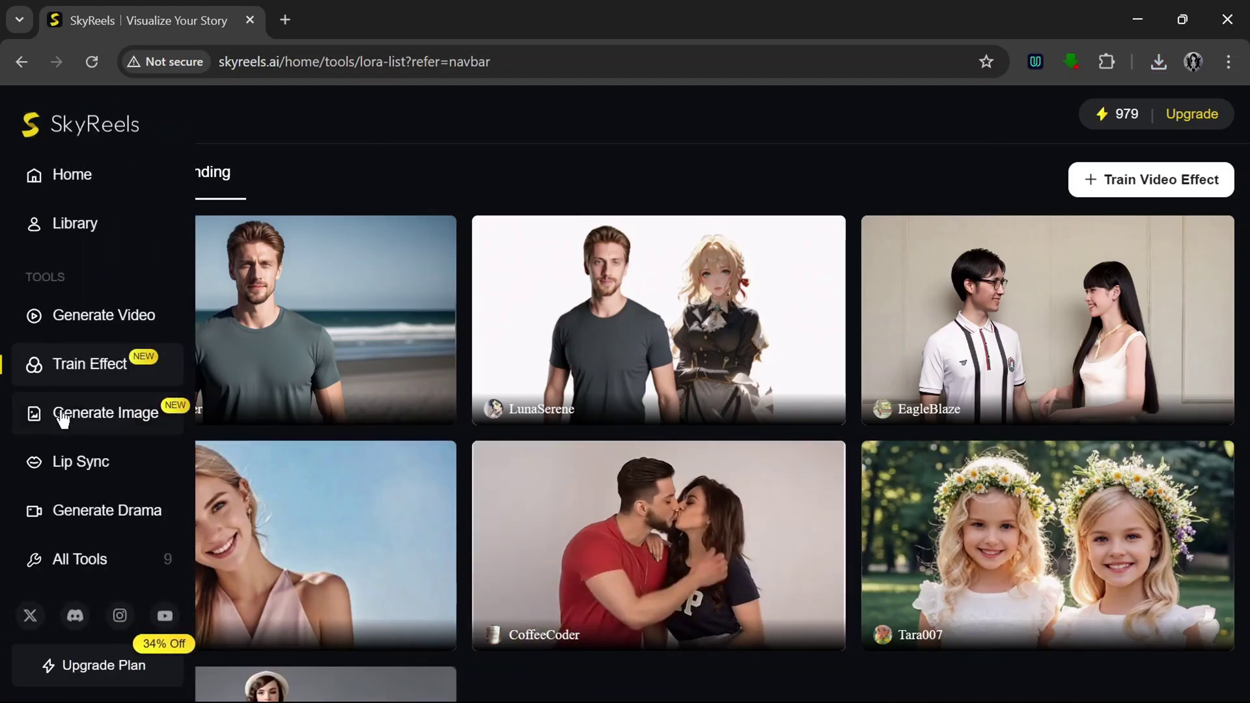
- Open the drama creator and look over the story templates and the script and novel upload modes
click(76, 511)
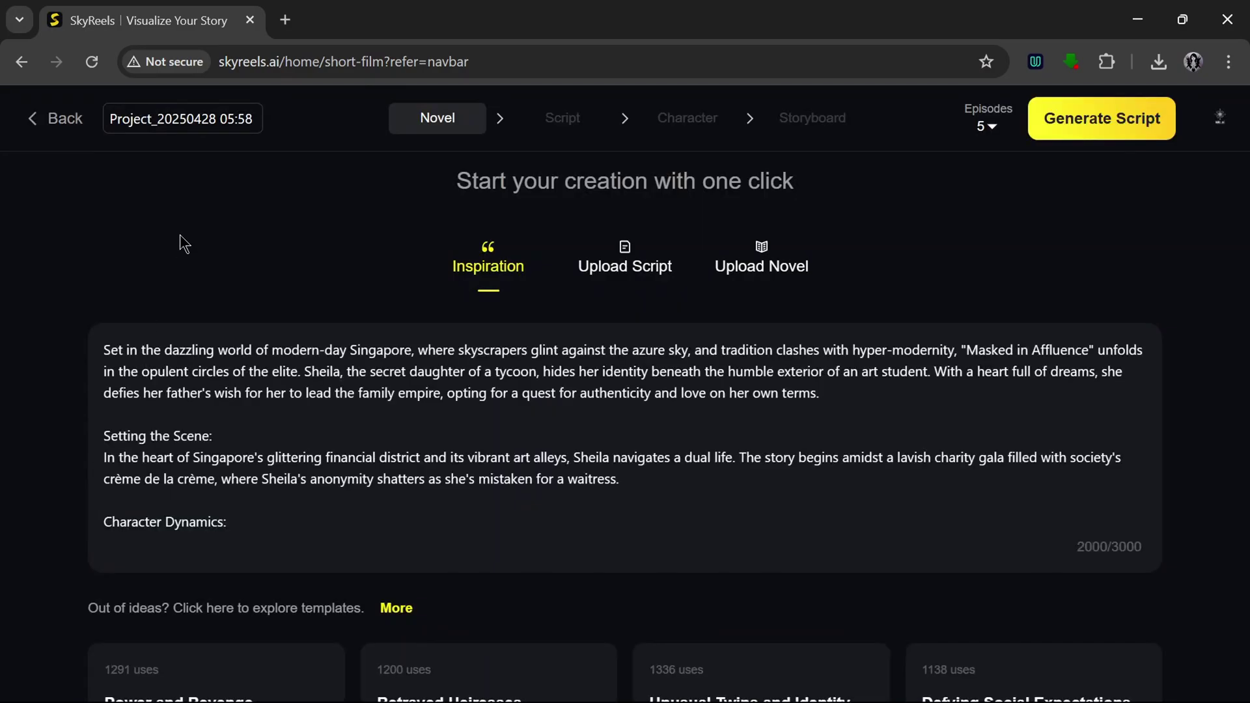
scroll(403, 365, down, 5)
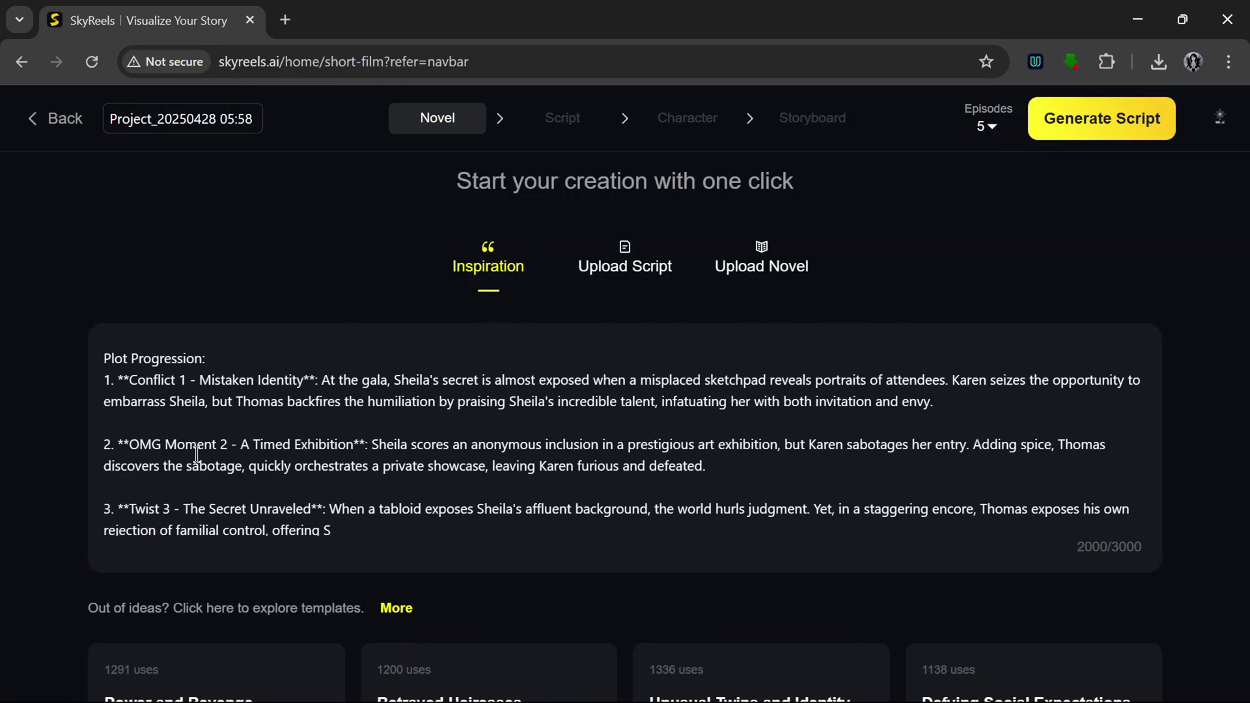
scroll(403, 365, up, 5)
scroll(326, 586, down, 1)
click(386, 542)
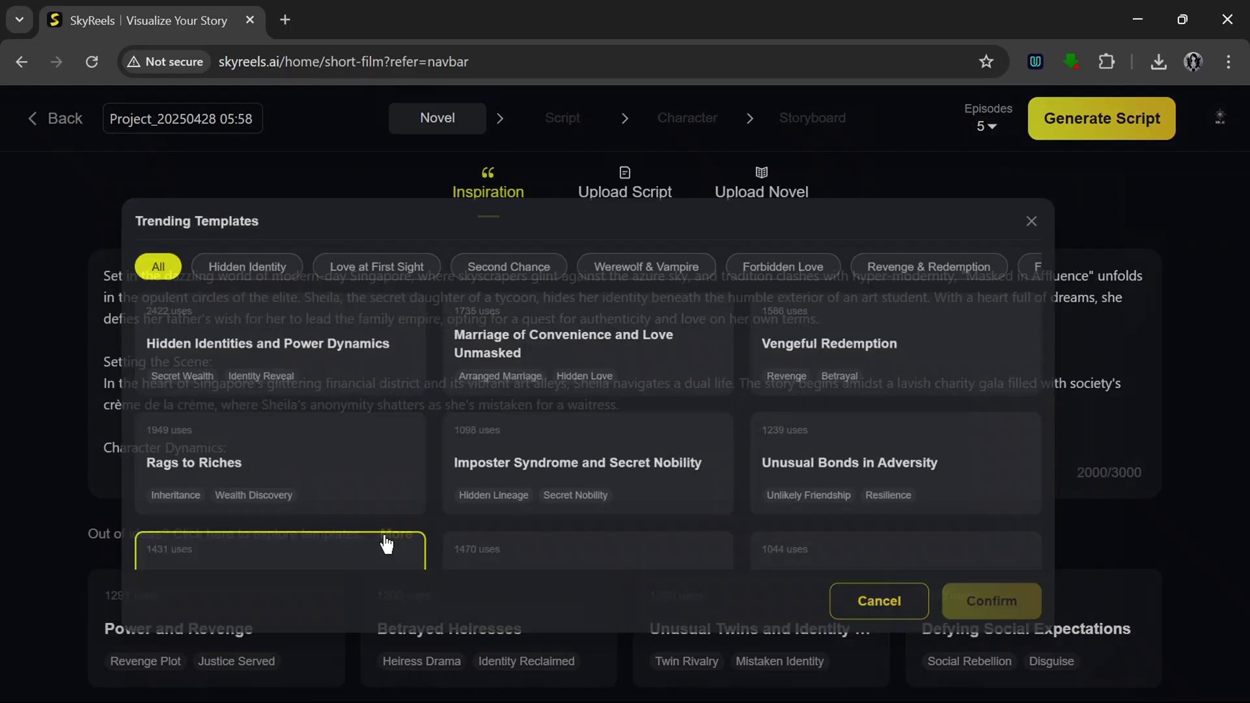
scroll(798, 381, down, 5)
scroll(840, 384, down, 10)
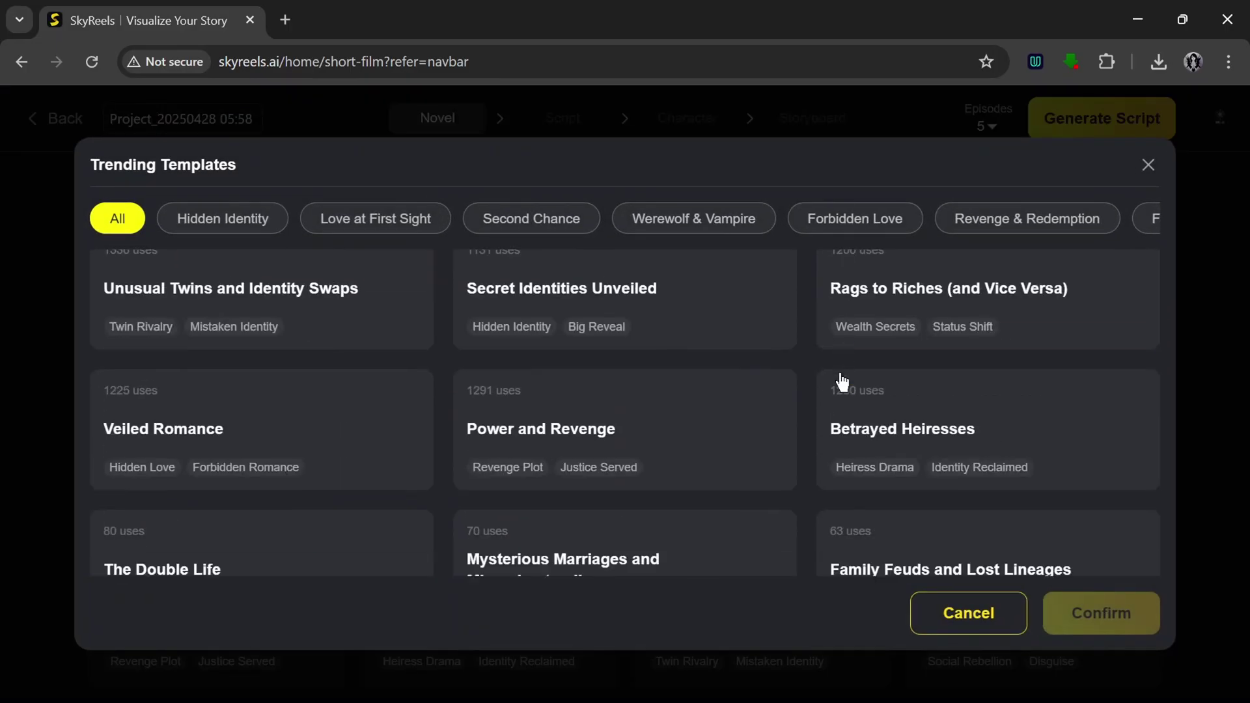
click(1147, 166)
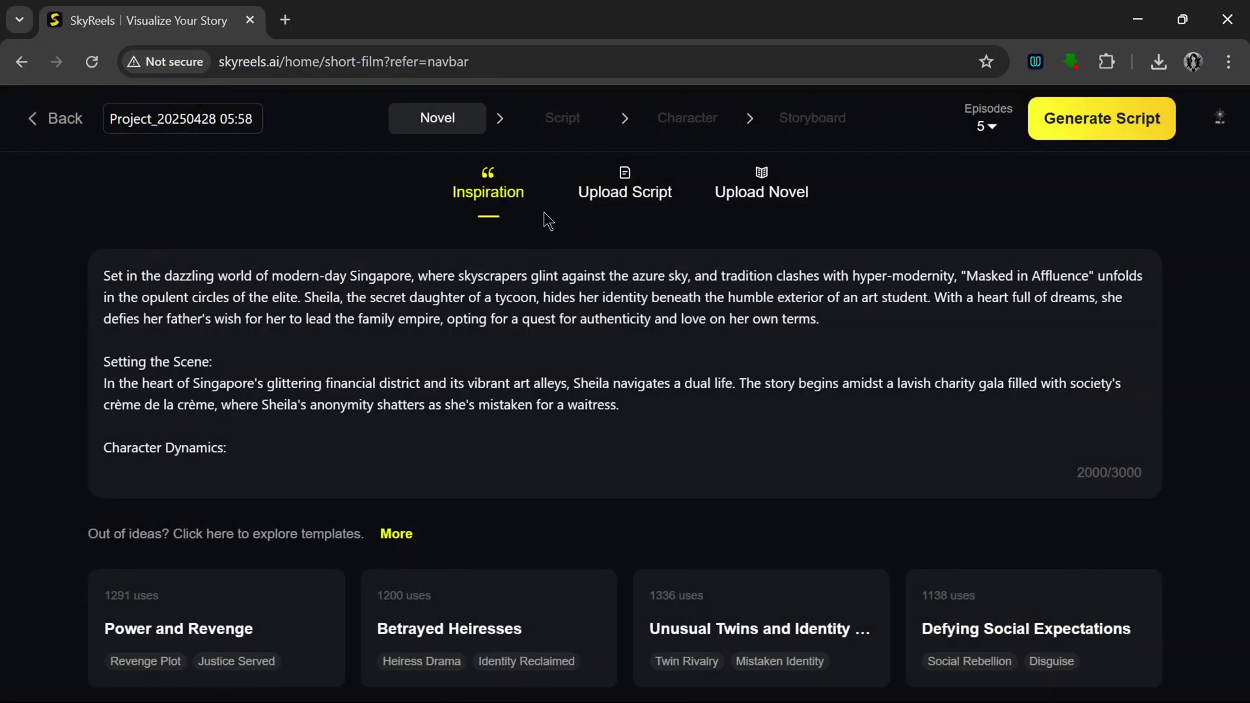
click(629, 195)
click(765, 193)
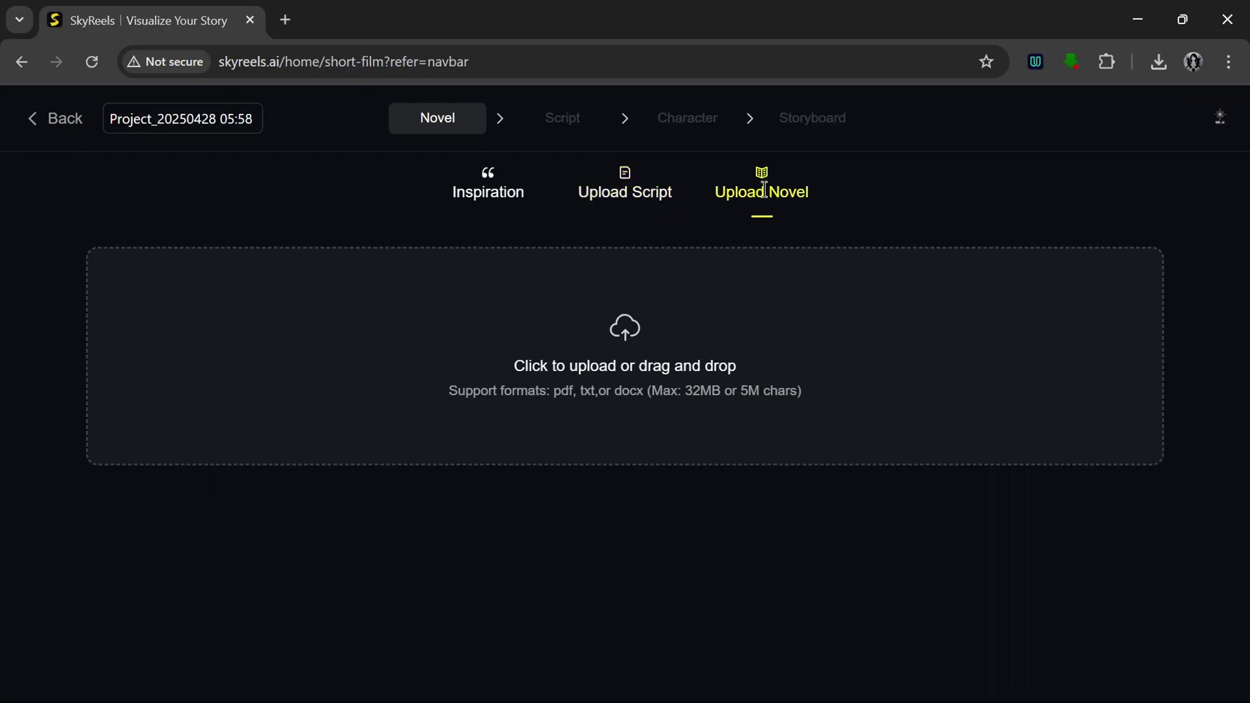
click(490, 193)
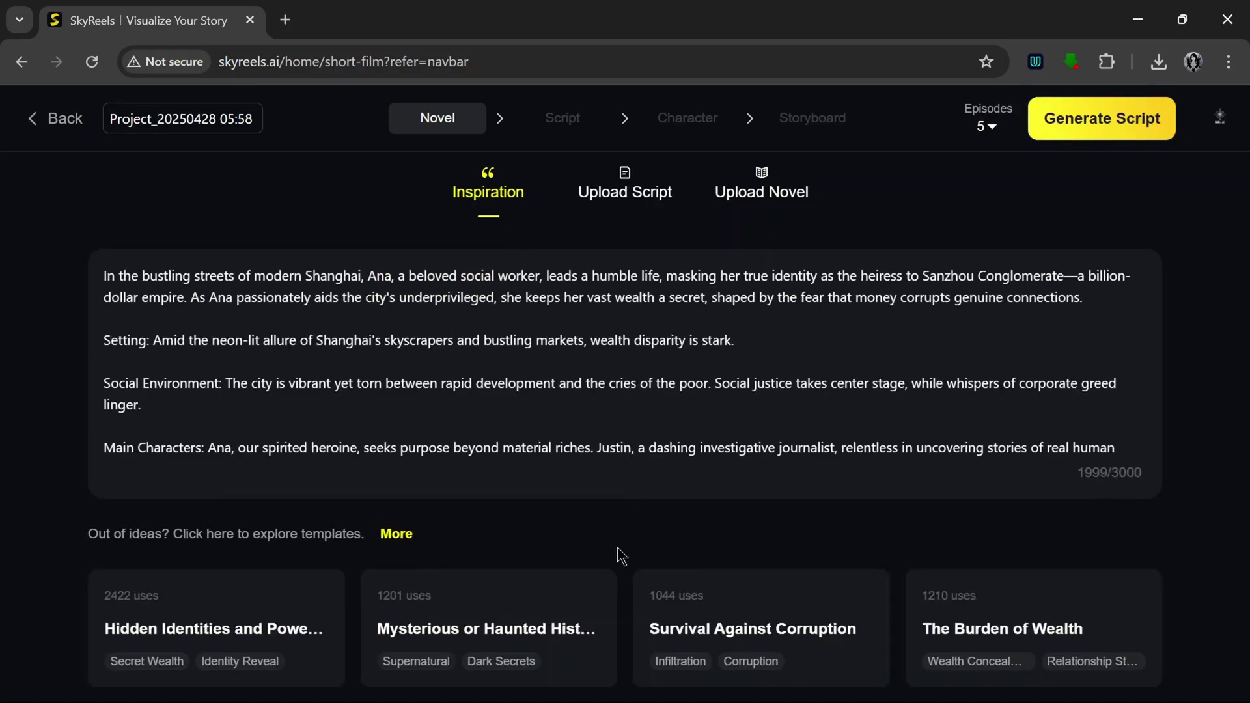
- Apply the Marriage of Convenience and Love Unmasked story template
click(388, 532)
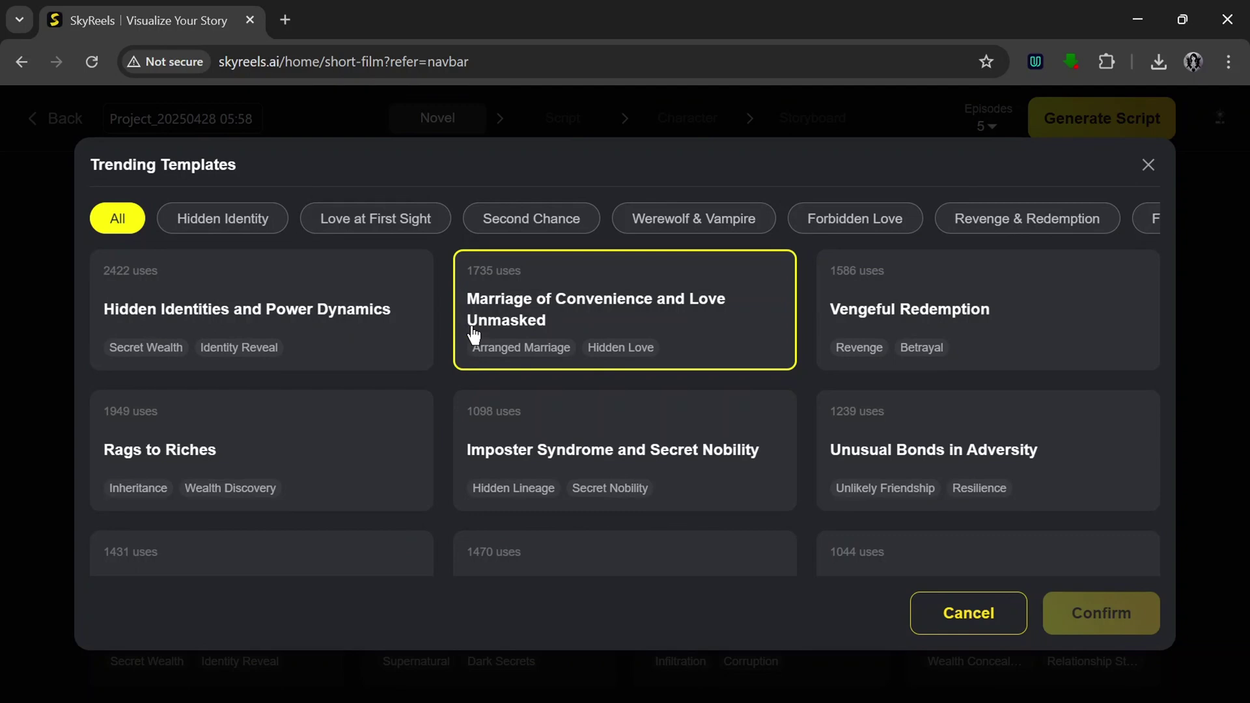
click(580, 302)
click(1105, 608)
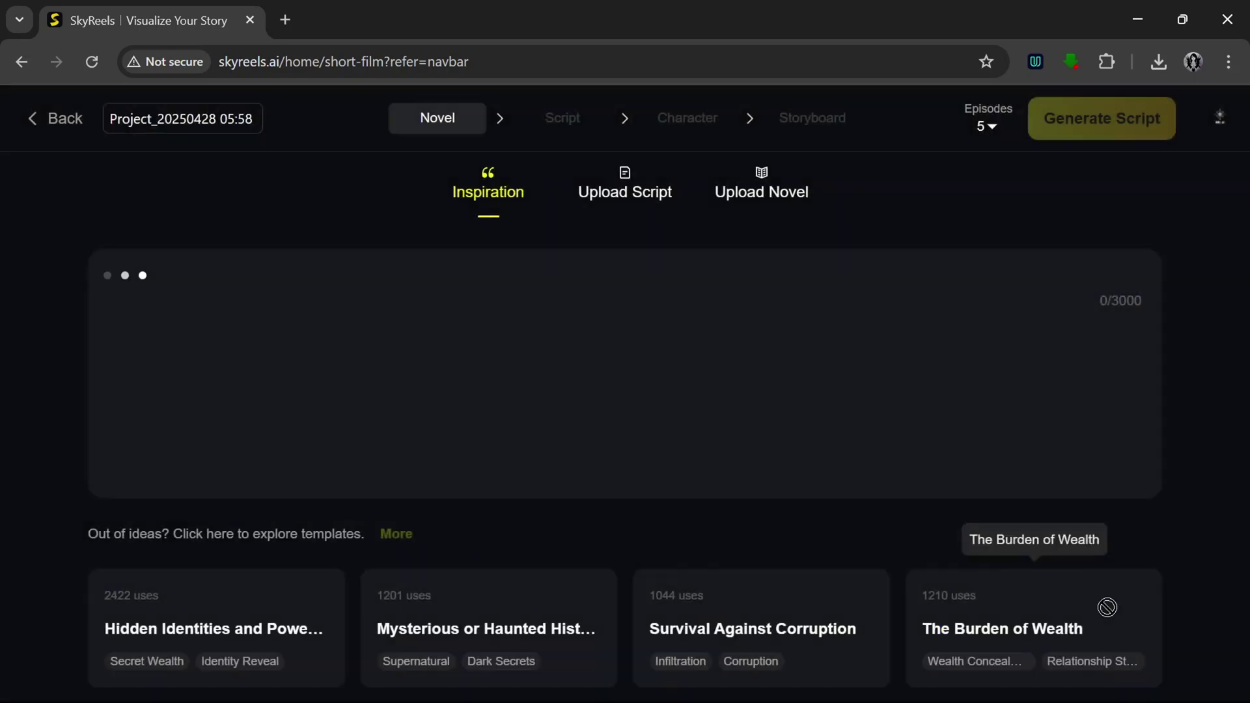
click(1121, 115)
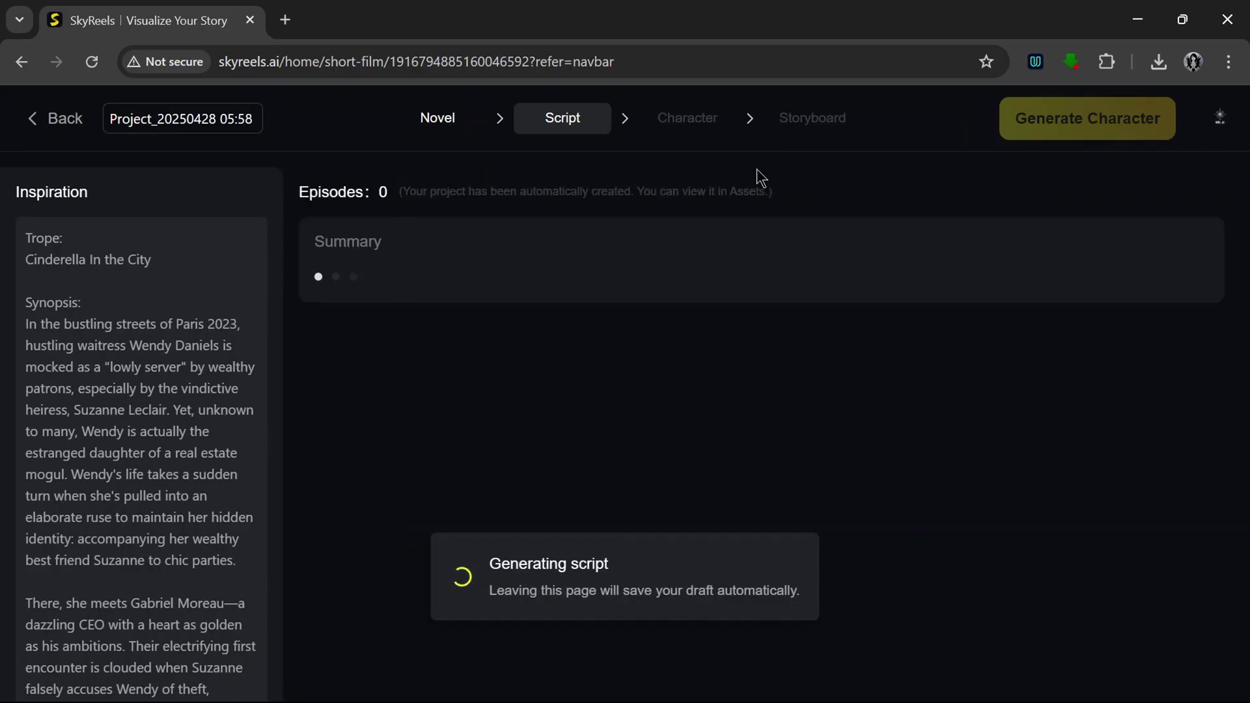
scroll(242, 312, down, 7)
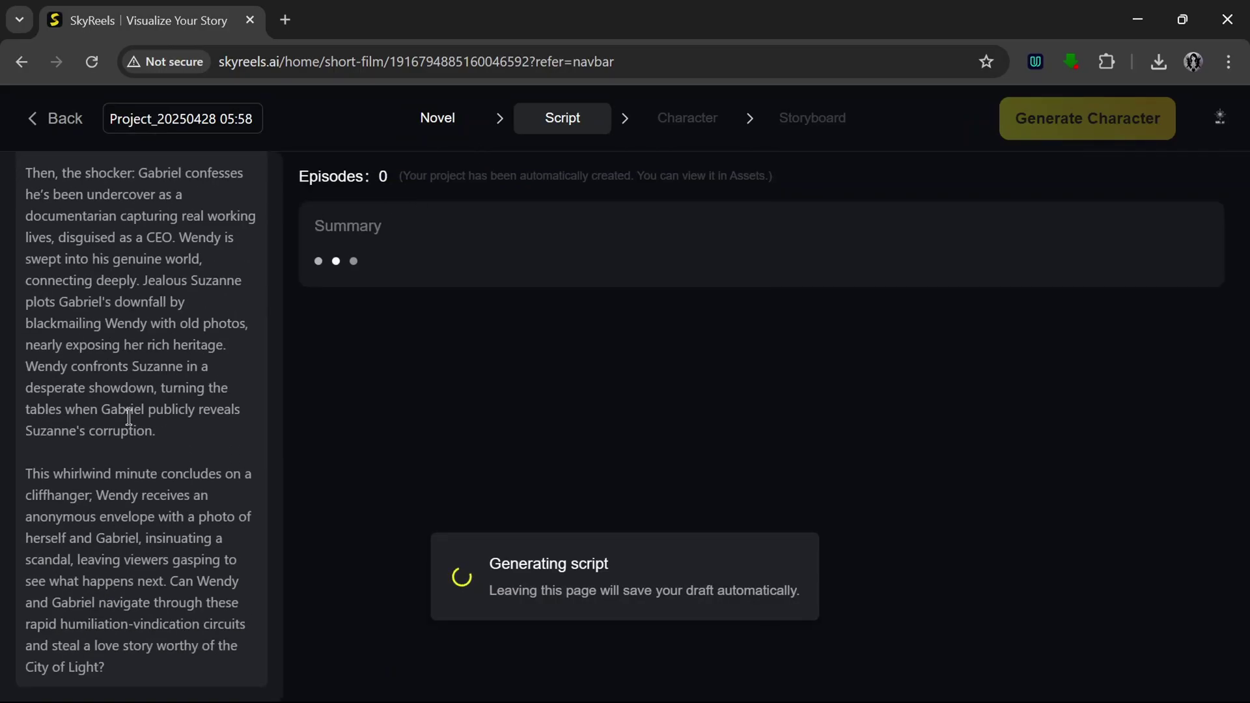
scroll(167, 363, up, 7)
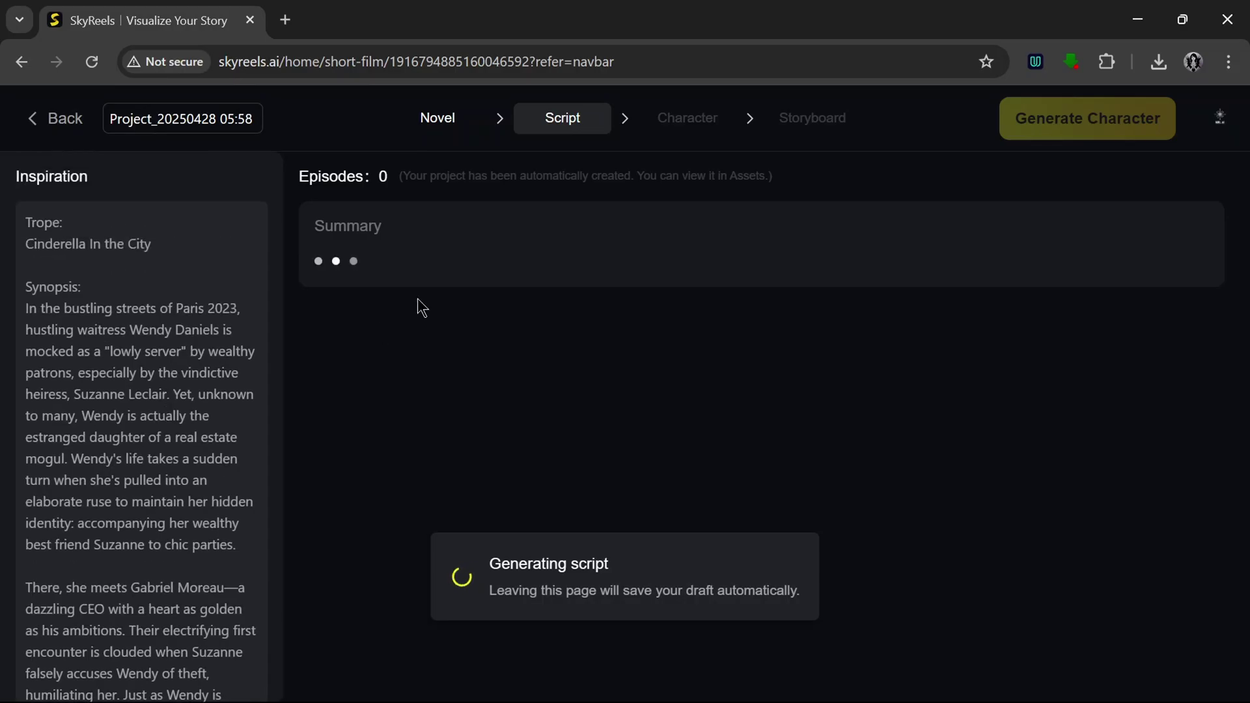
scroll(421, 307, up, 1)
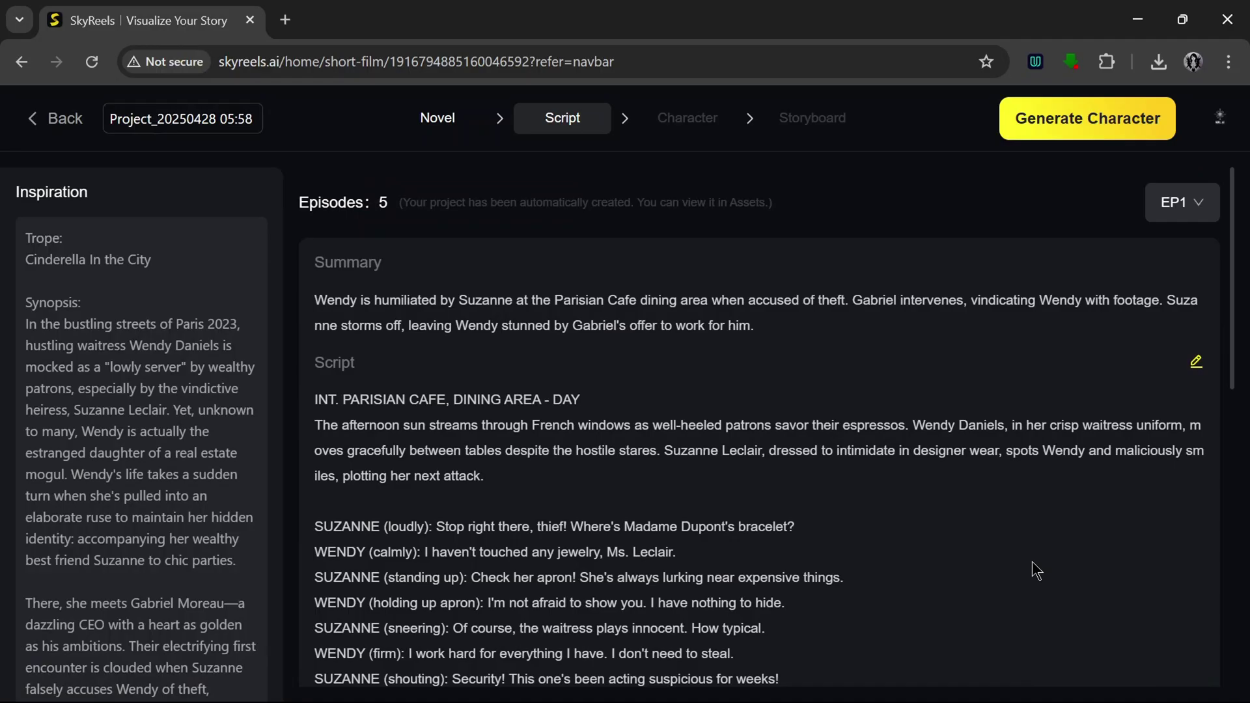
scroll(907, 517, down, 10)
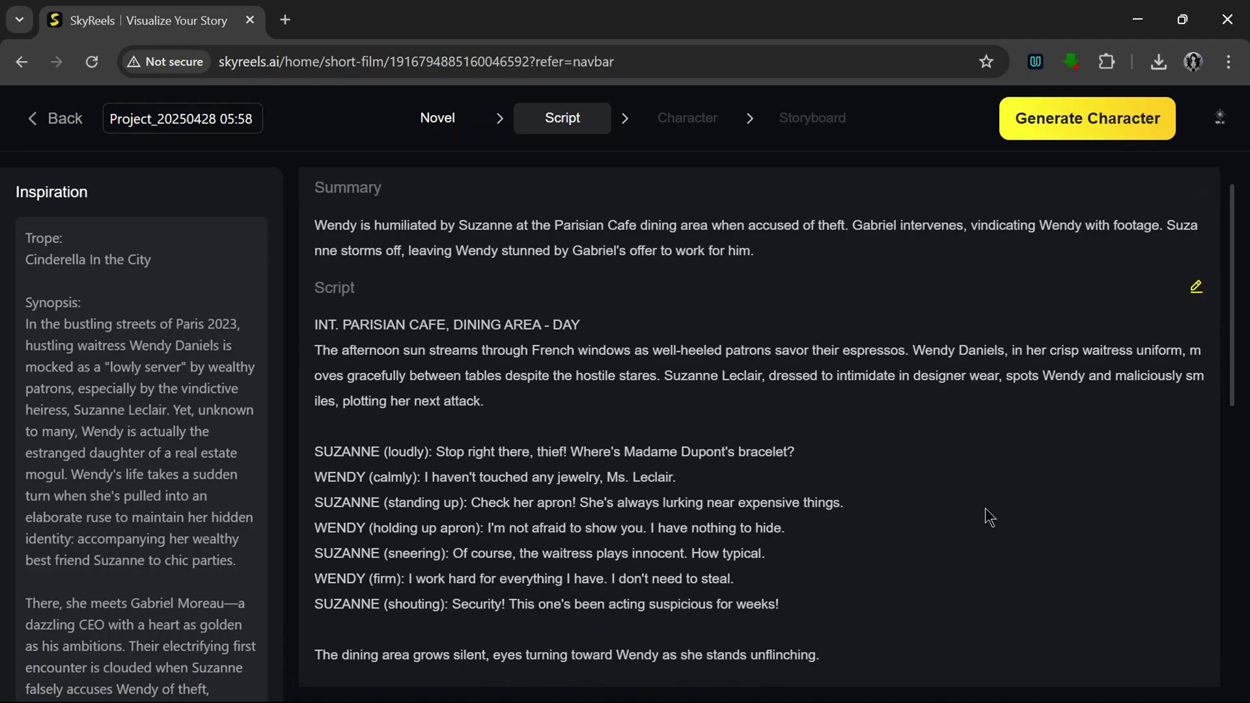
scroll(1038, 463, up, 10)
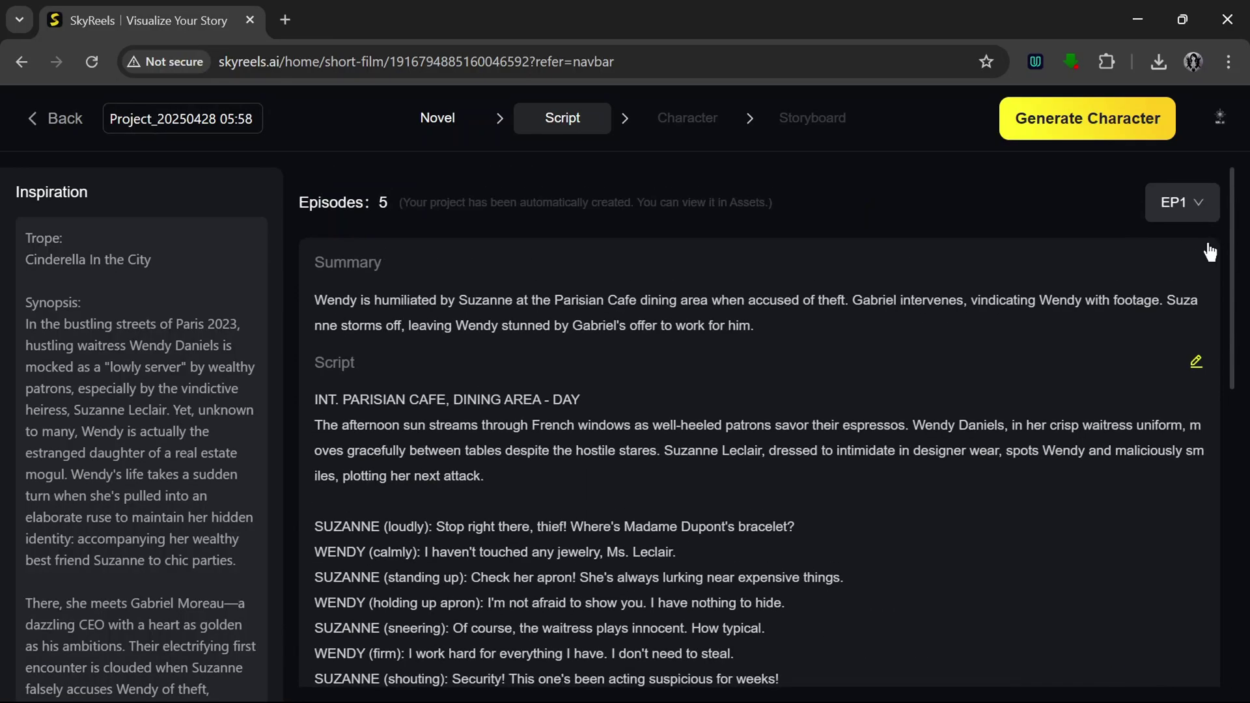
click(1196, 205)
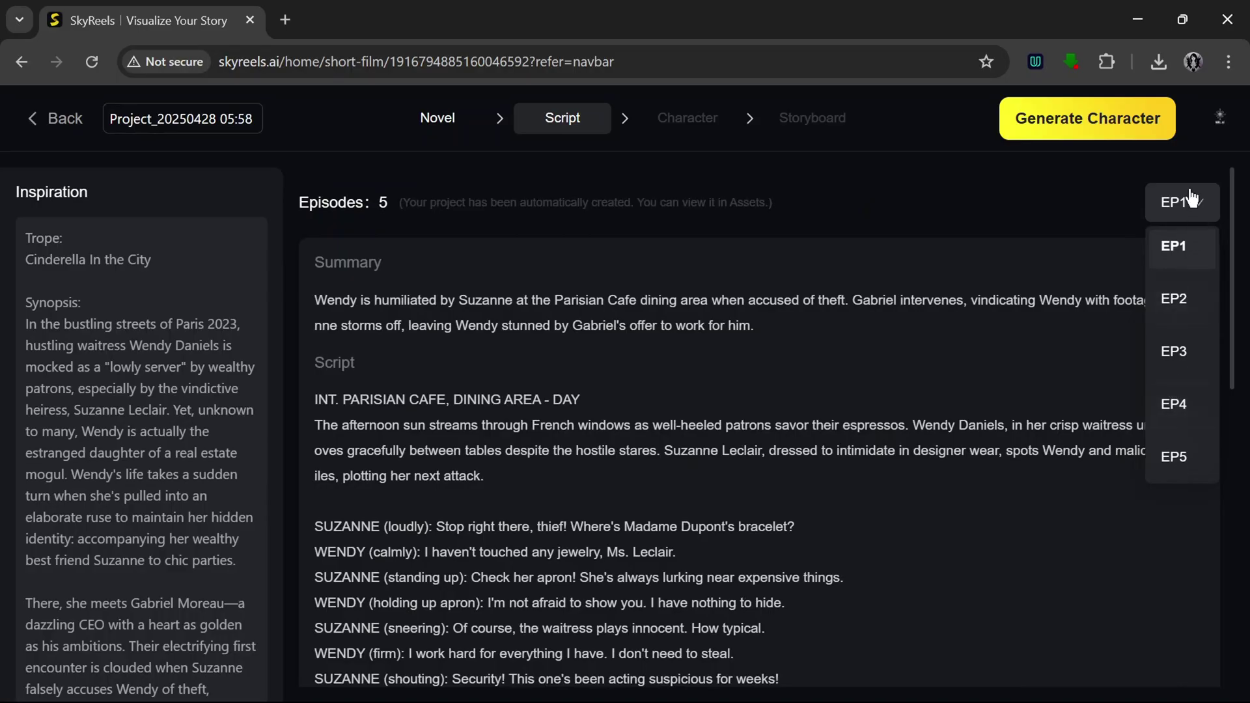
click(1192, 199)
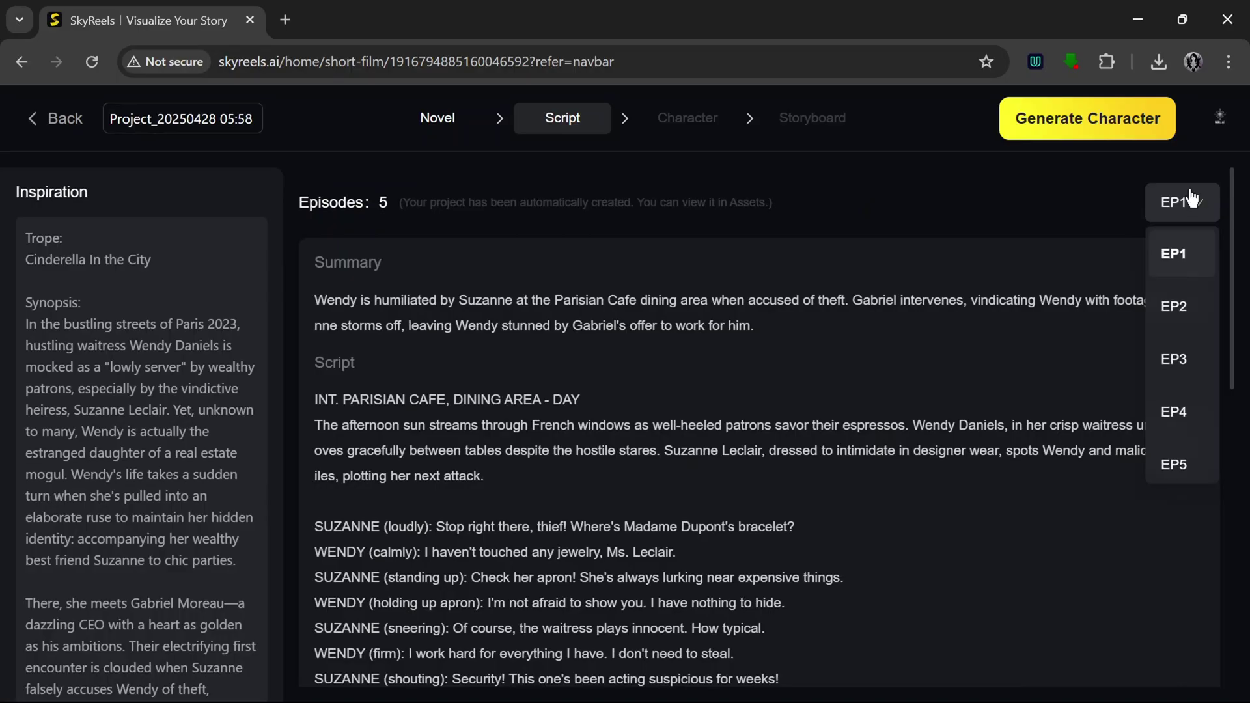
click(1191, 197)
scroll(1128, 483, down, 10)
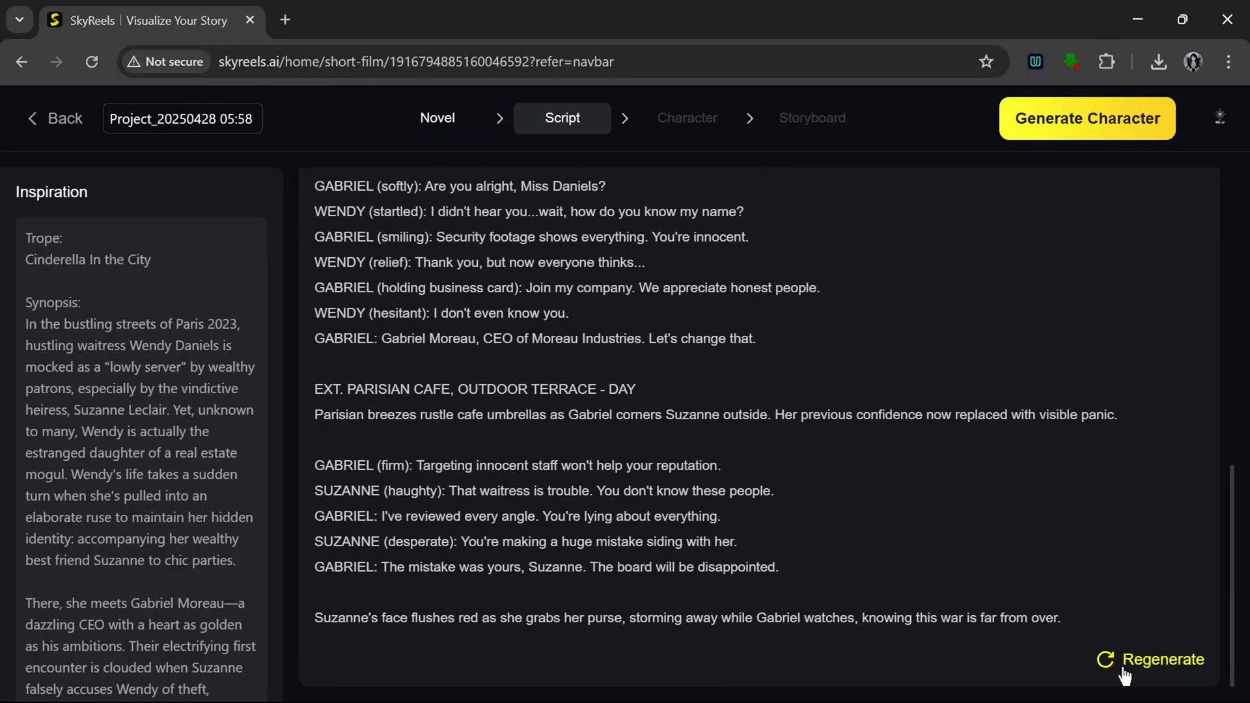
scroll(1093, 508, up, 10)
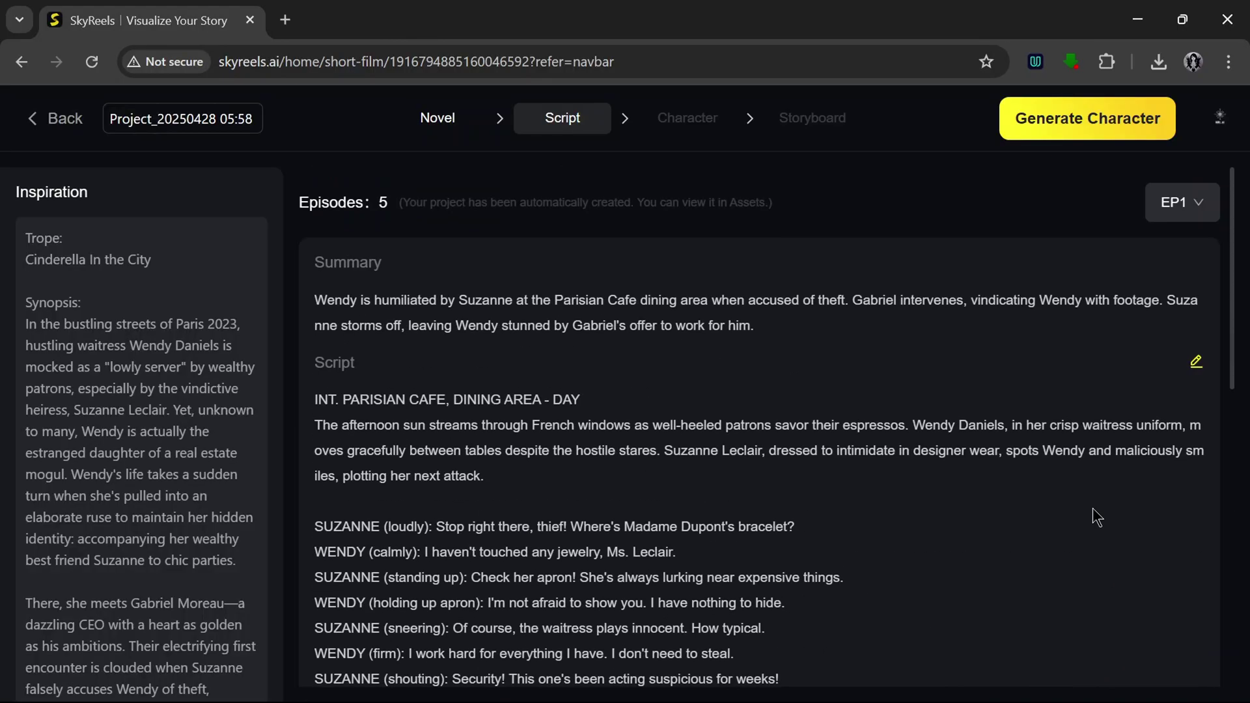
- Generate the characters from the script and view Wendy Daniels' look settings
click(1068, 130)
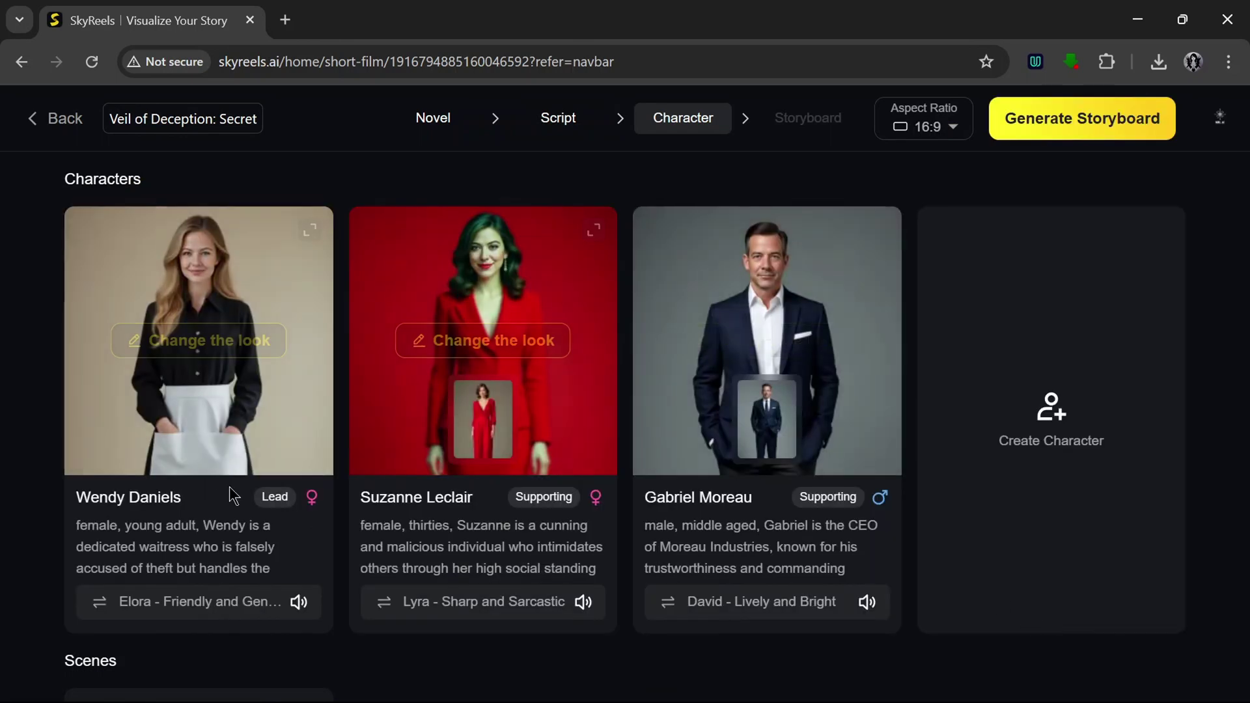
mouse_move(188, 432)
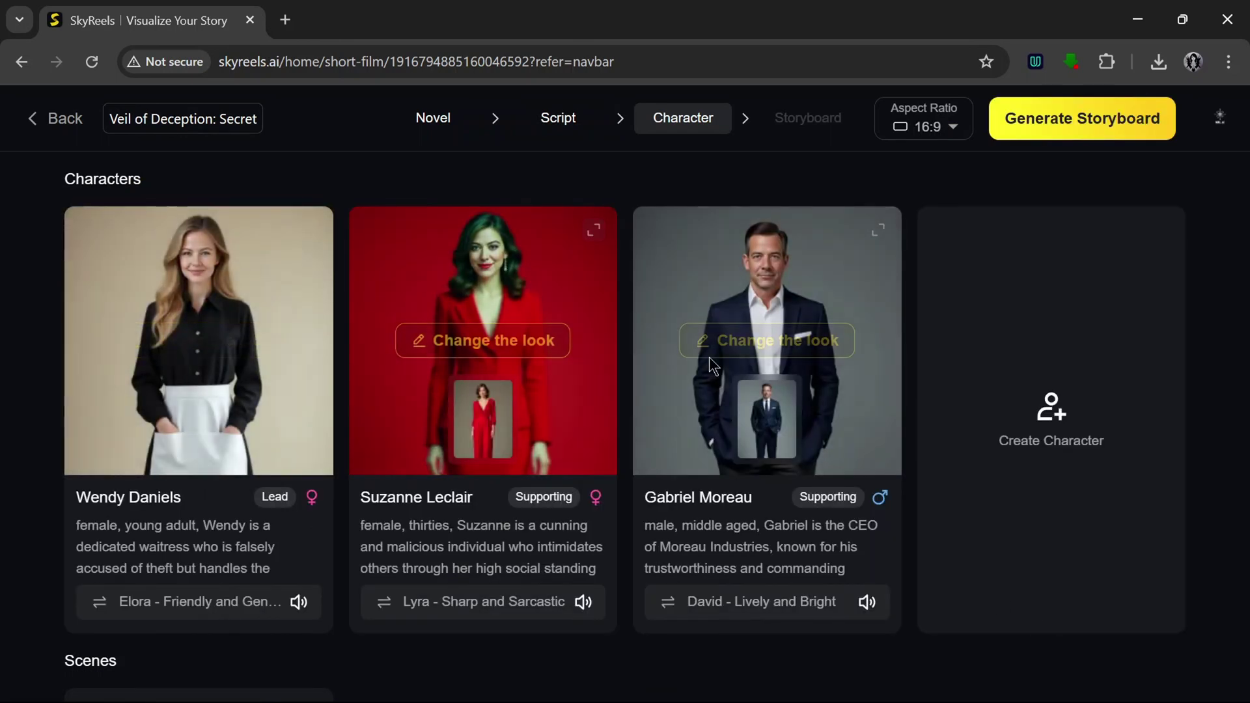
click(239, 346)
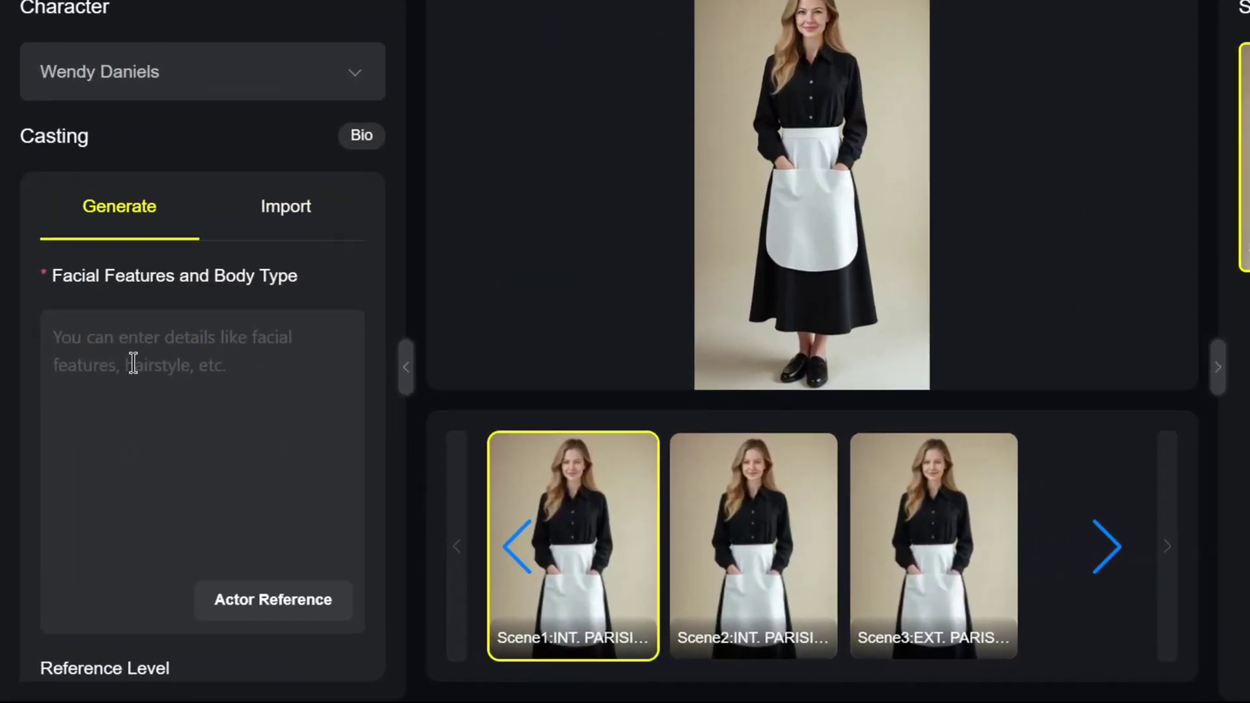
scroll(137, 444, down, 3)
scroll(205, 314, down, 5)
scroll(226, 332, up, 8)
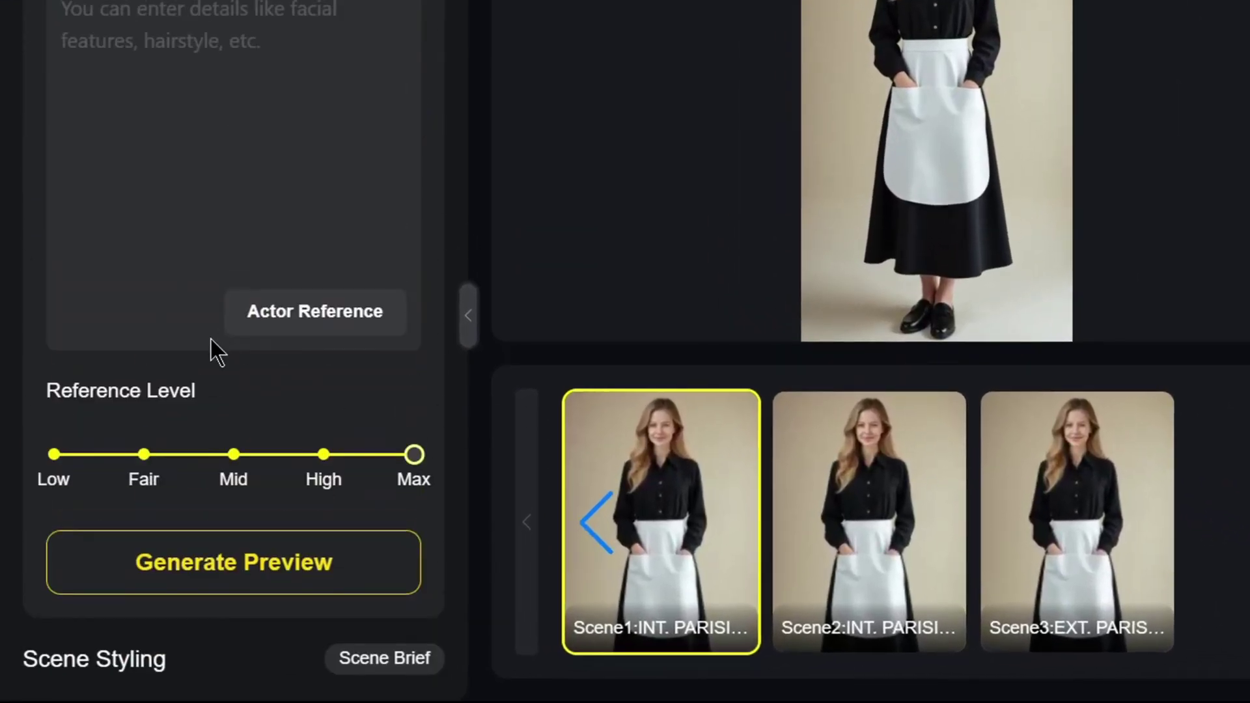
- Check Wendy's Import reference-portrait casting option, then return to the character overview
click(330, 133)
scroll(299, 425, down, 5)
scroll(299, 425, up, 5)
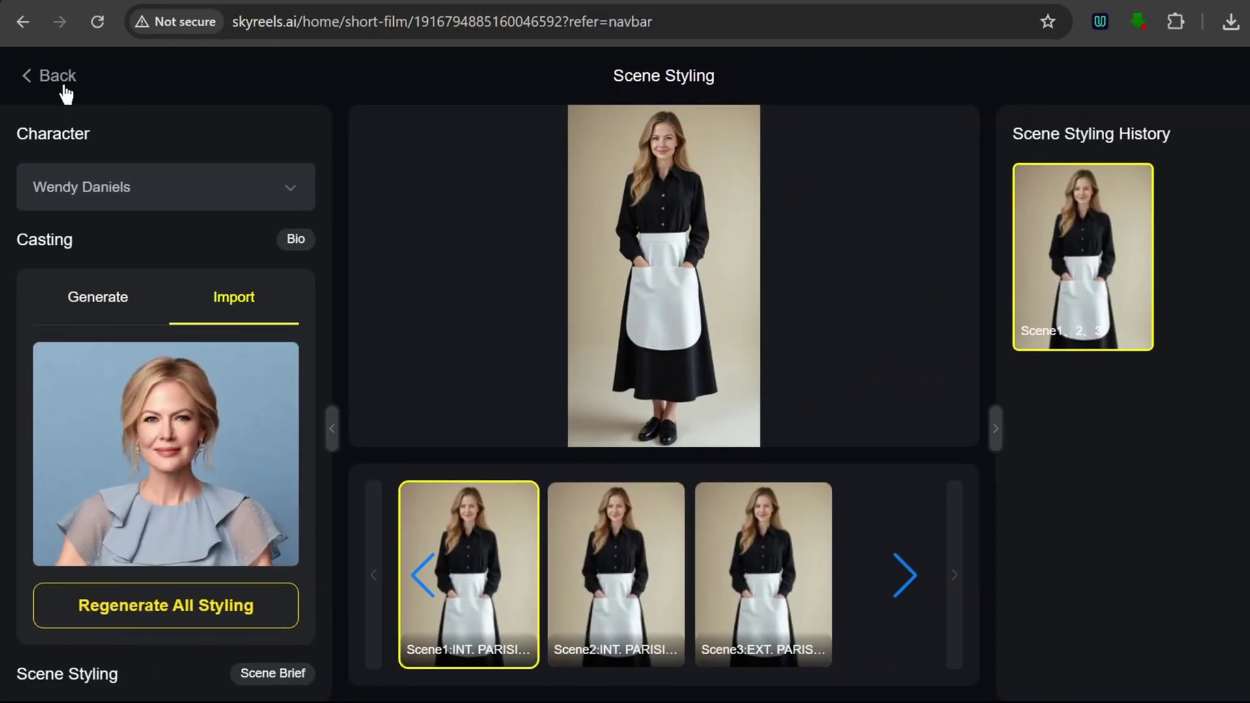
click(60, 82)
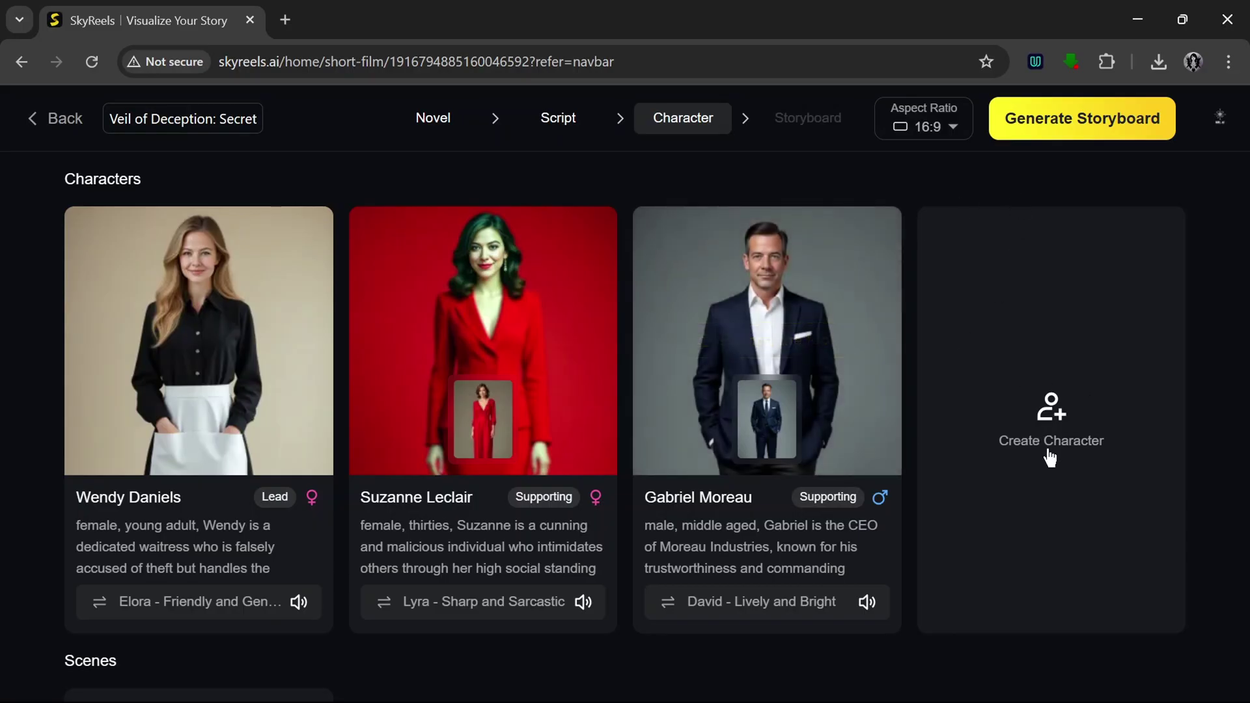
- Generate the storyboard from the characters and review its scenes
click(1083, 127)
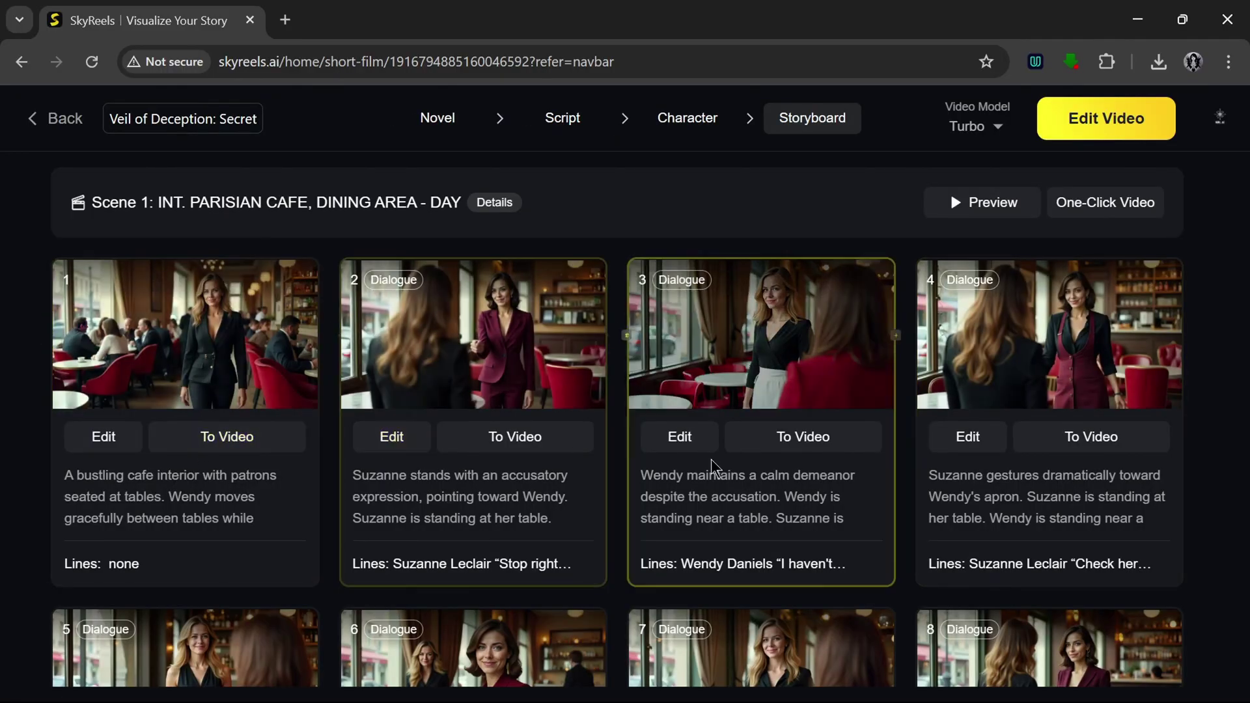
scroll(717, 472, down, 10)
scroll(717, 467, down, 20)
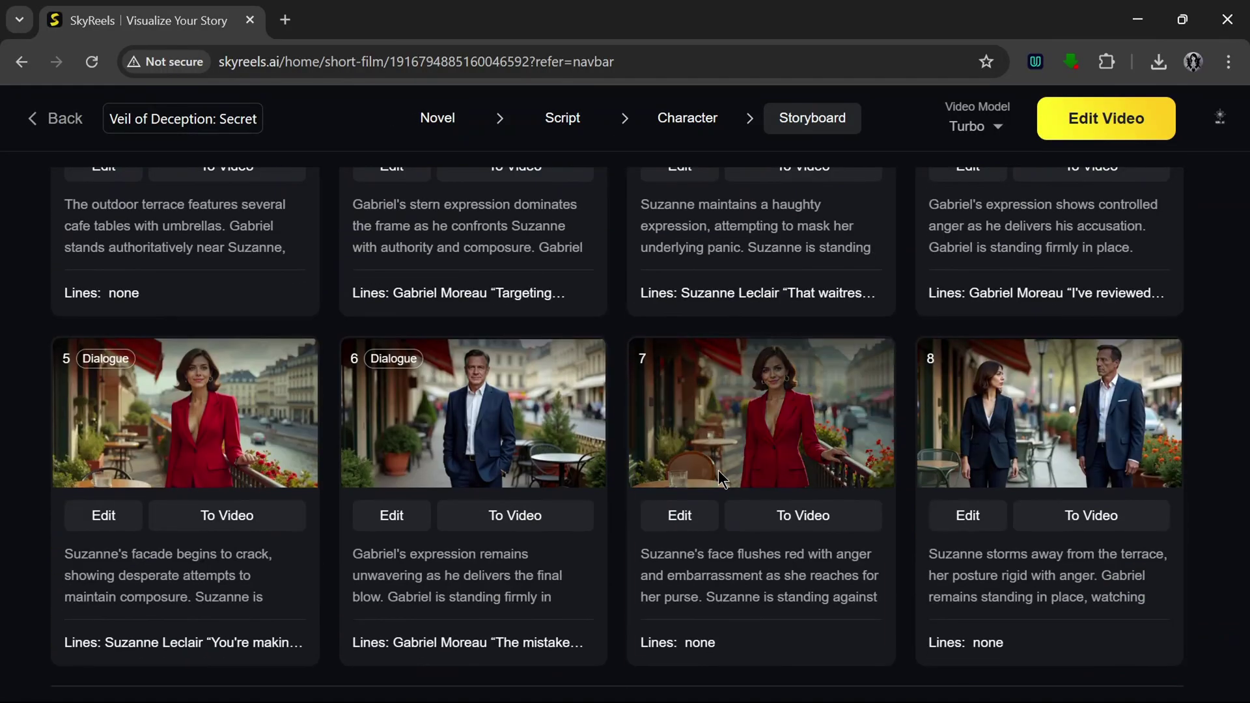
scroll(717, 470, up, 9)
scroll(718, 470, up, 18)
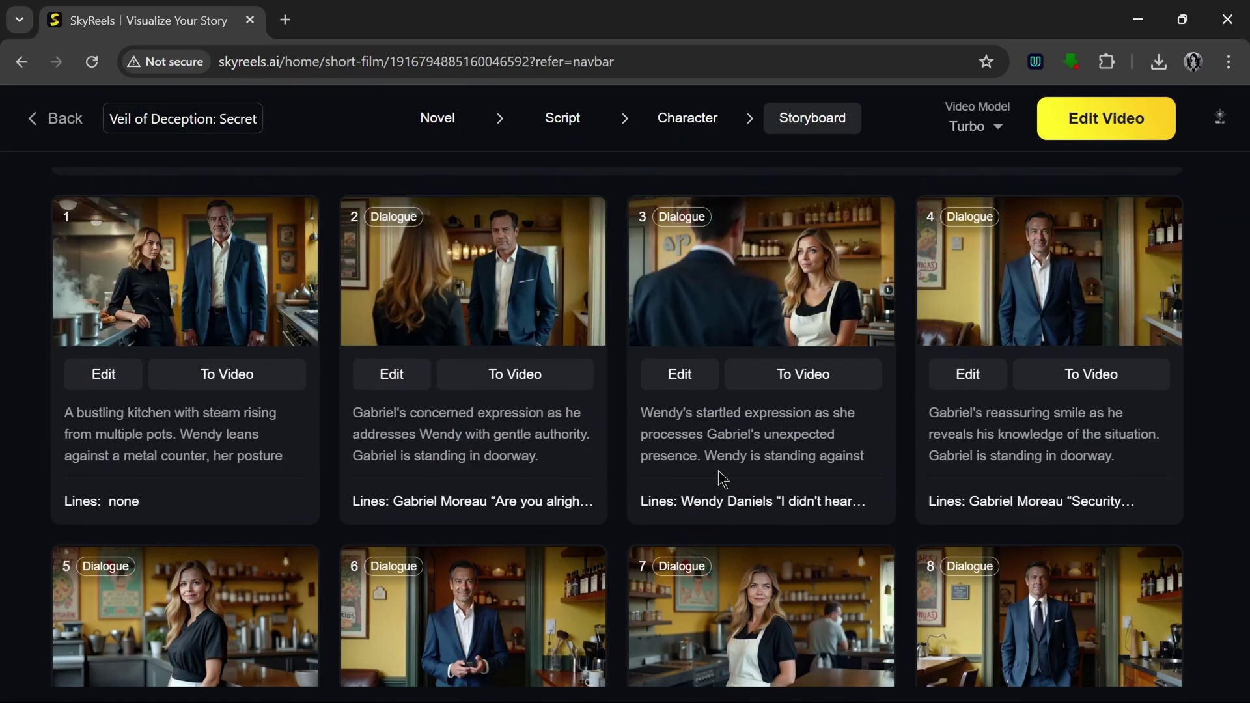
scroll(718, 470, up, 10)
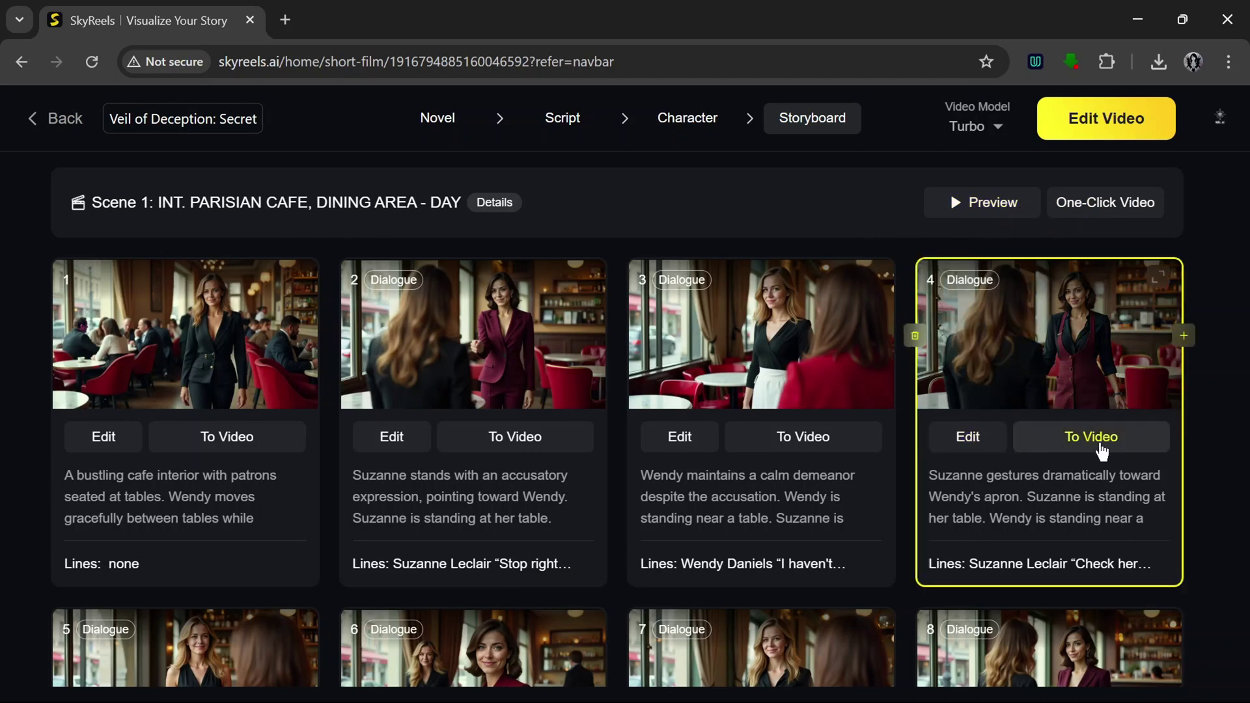
- Convert all Scene 1 Parisian cafe shots into video clips
click(1081, 209)
click(683, 474)
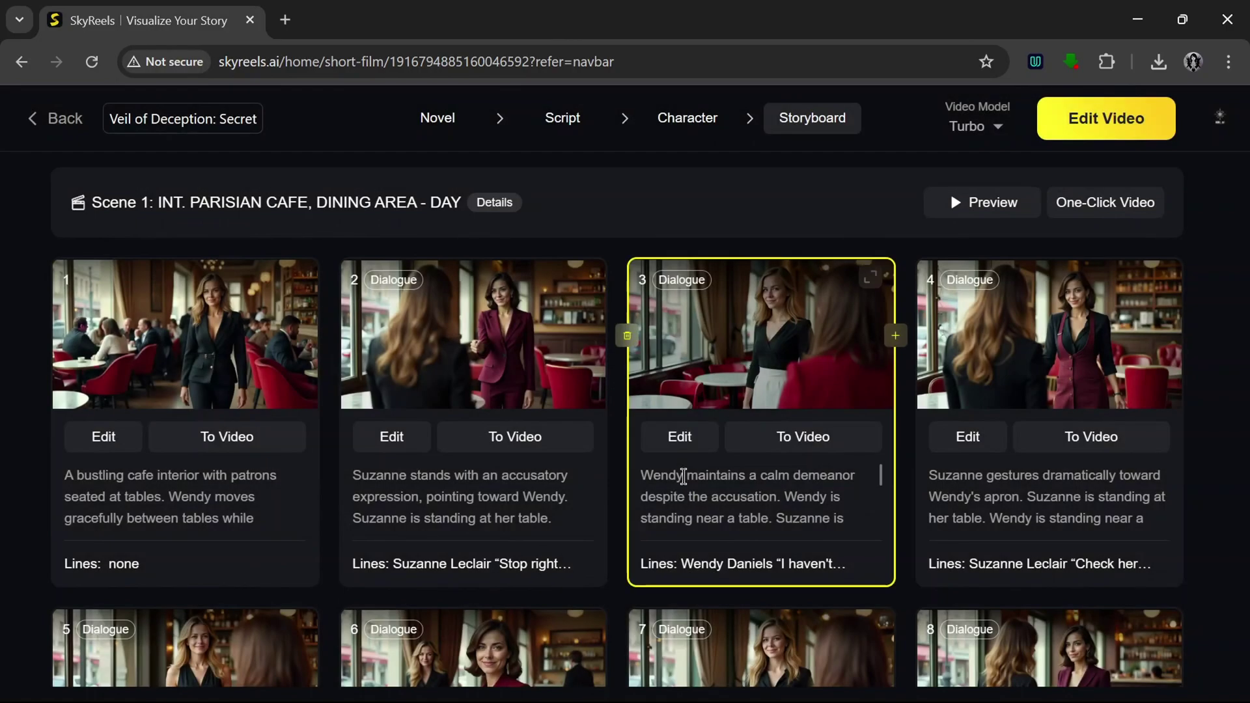
scroll(626, 467, down, 5)
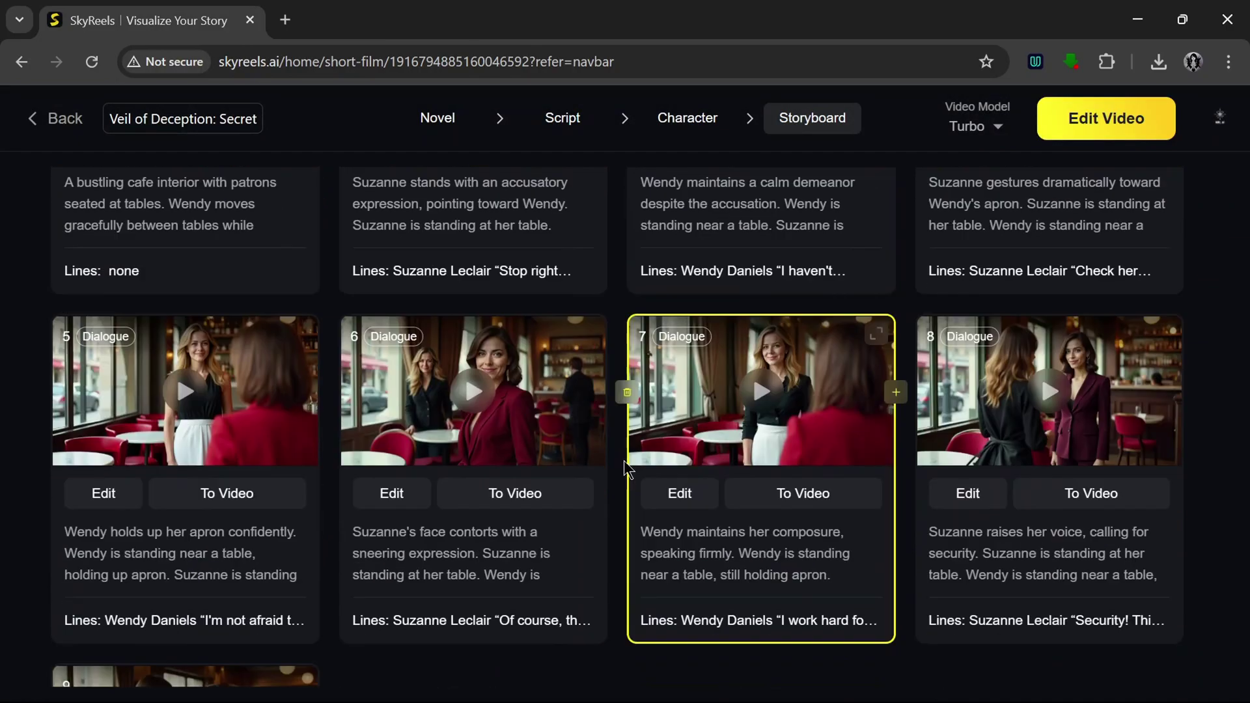
scroll(505, 482, down, 3)
scroll(505, 475, up, 8)
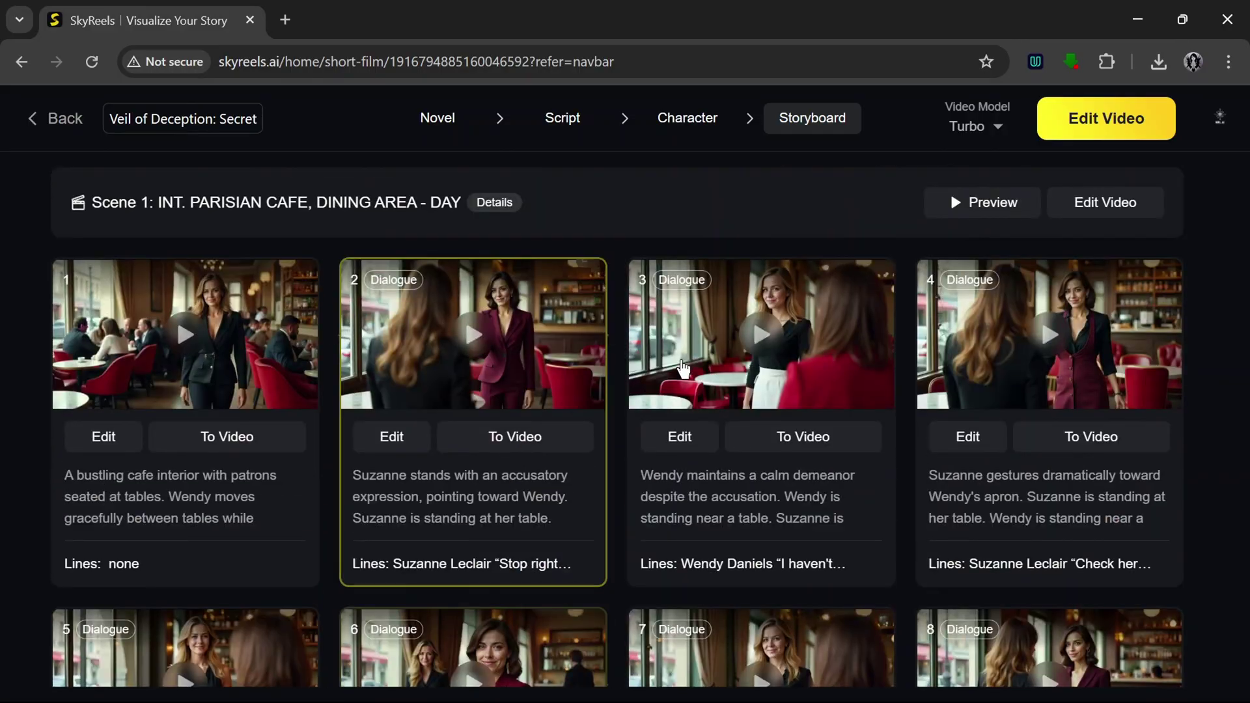
click(989, 214)
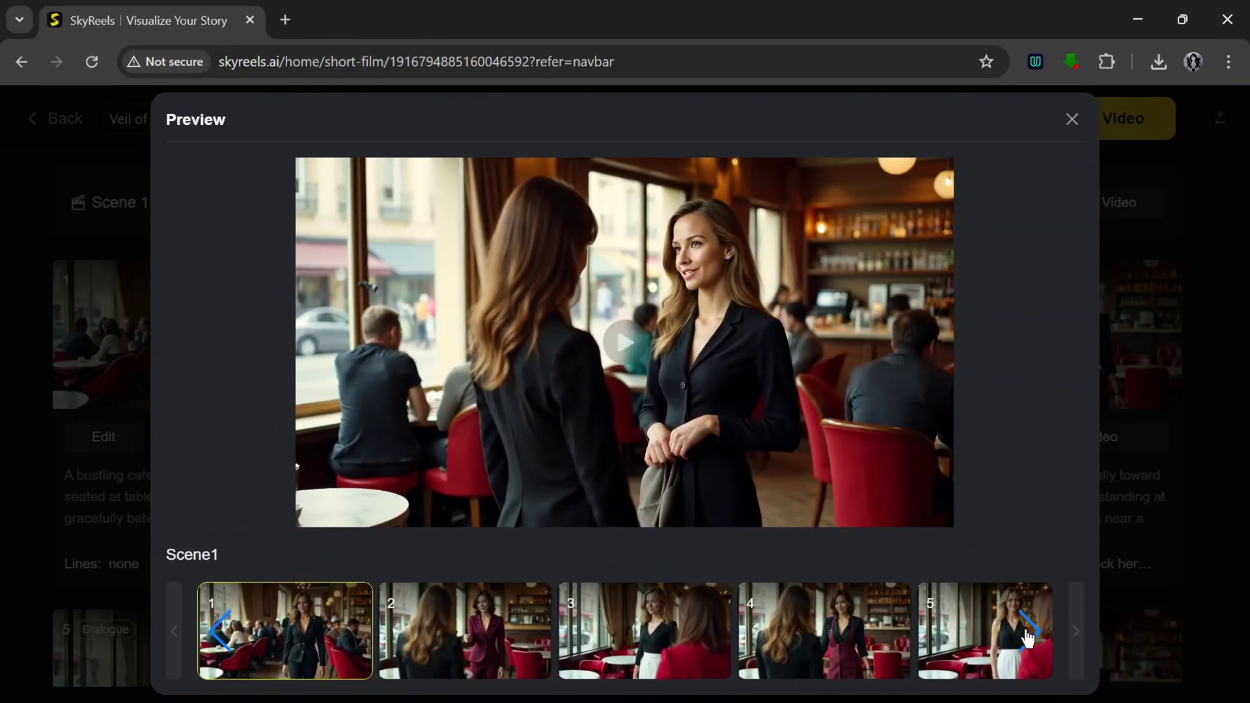
key(Escape)
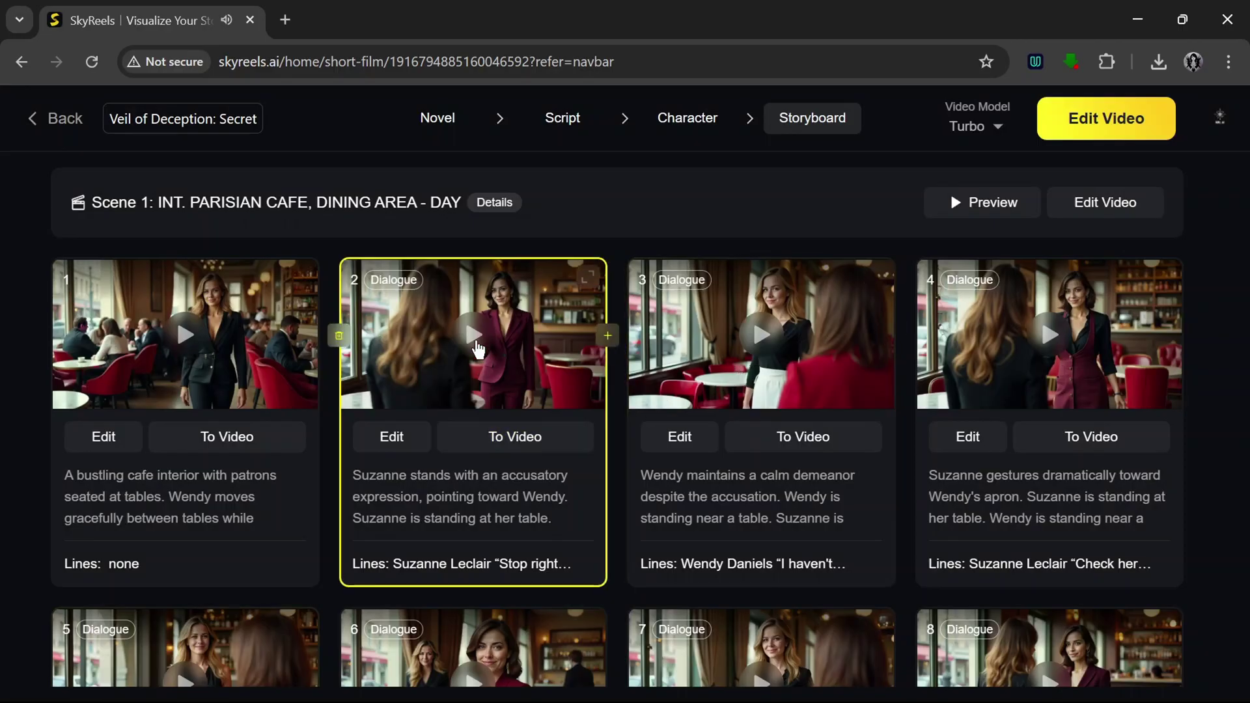
click(399, 442)
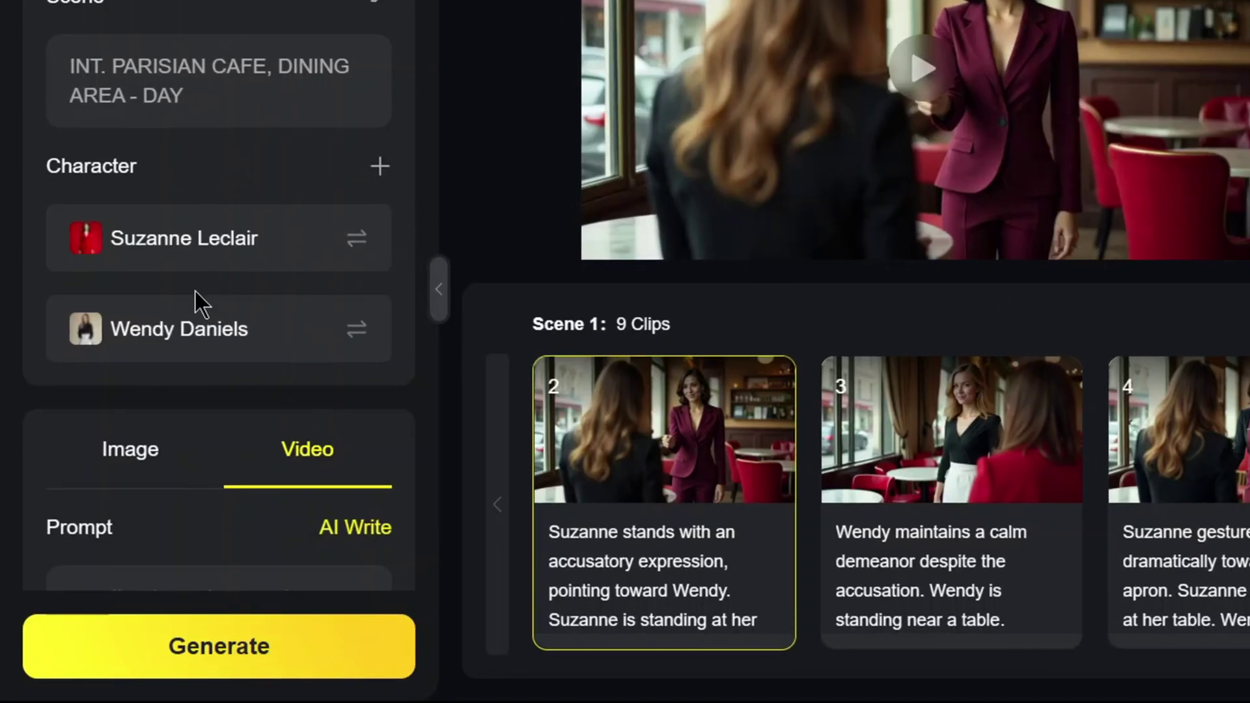
scroll(194, 292, down, 5)
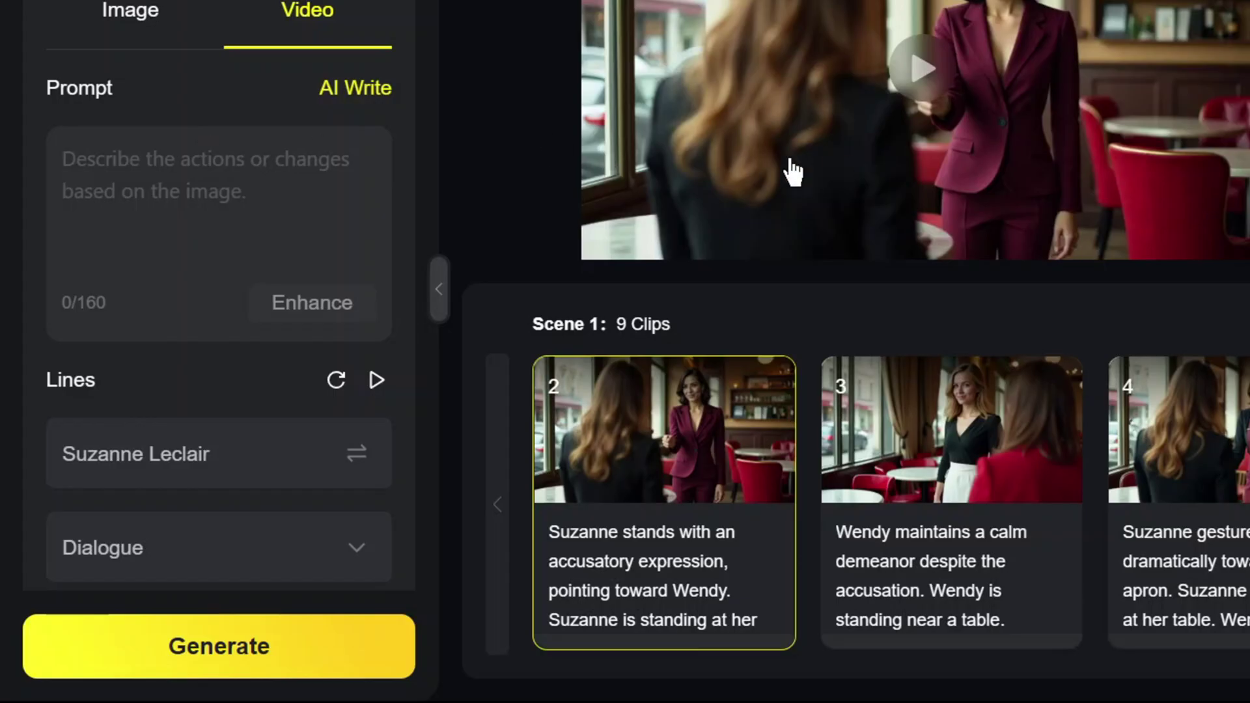
scroll(268, 382, down, 2)
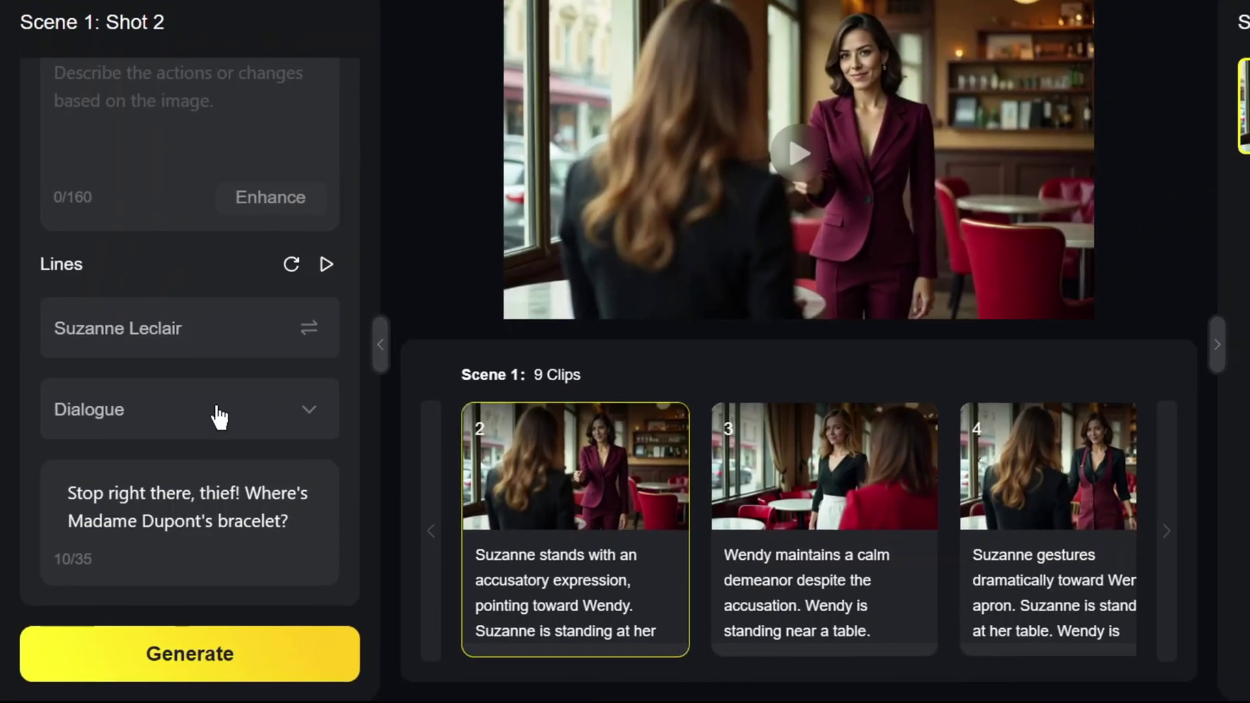
click(247, 364)
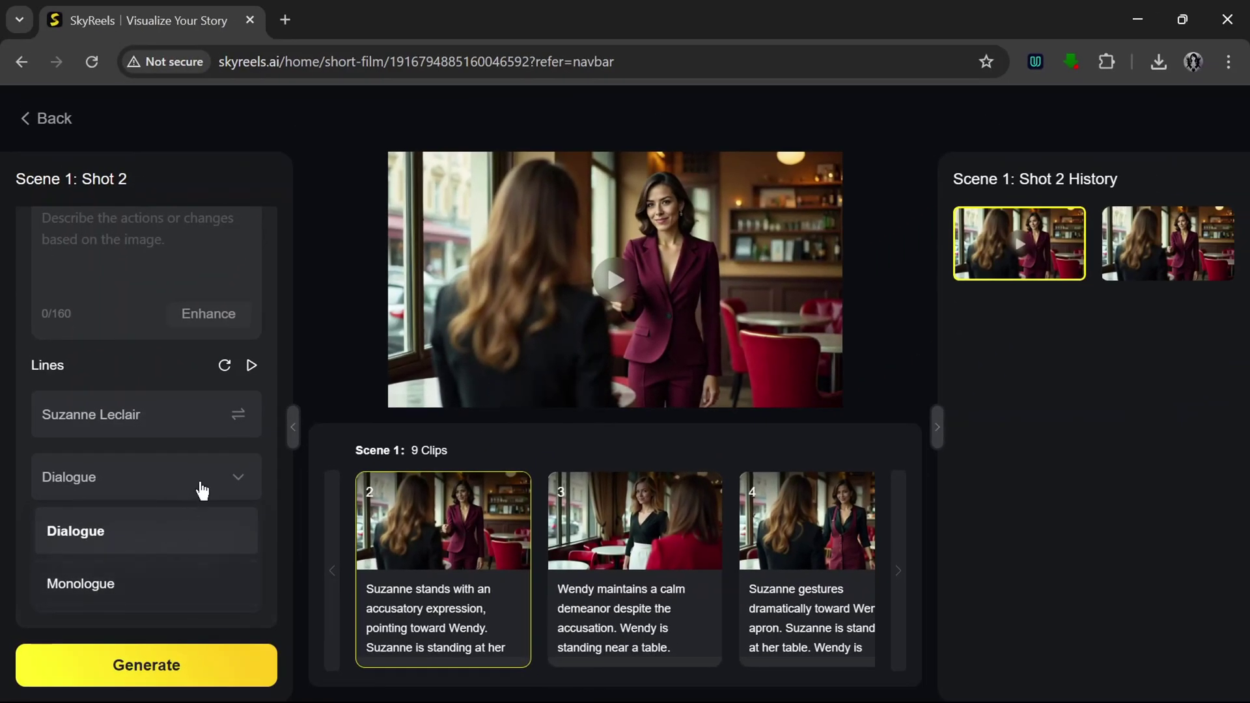
scroll(203, 491, up, 7)
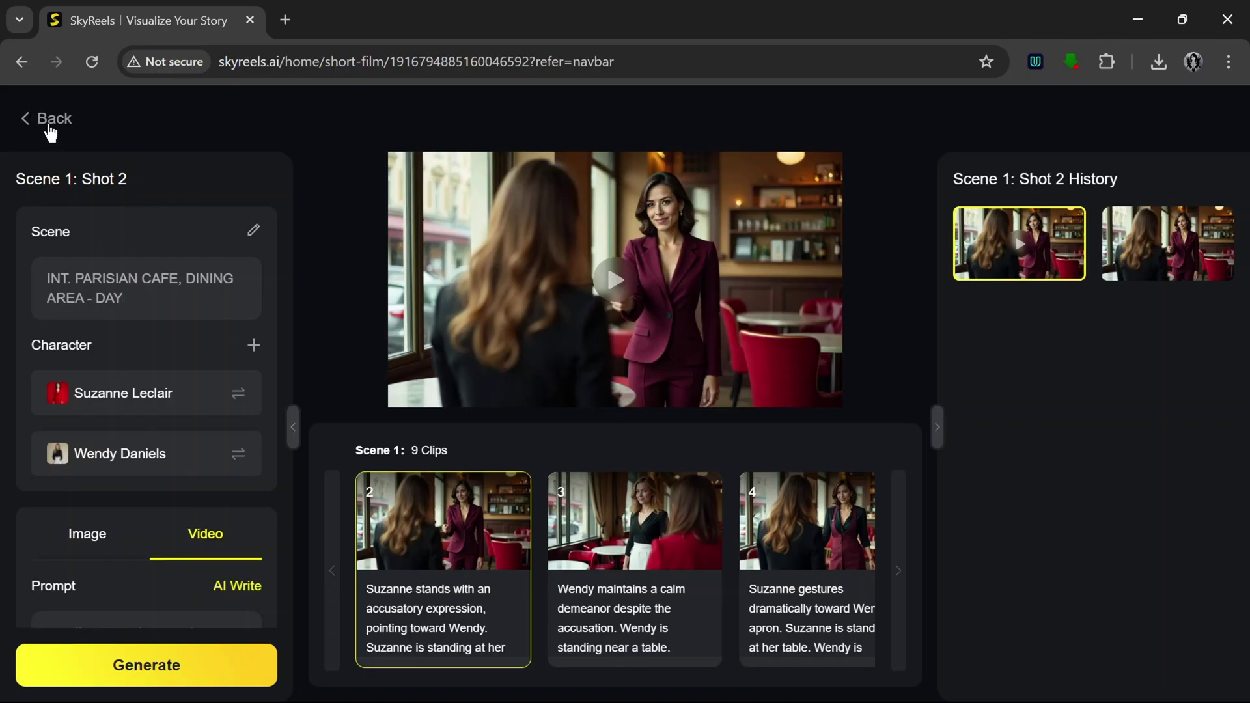
click(51, 124)
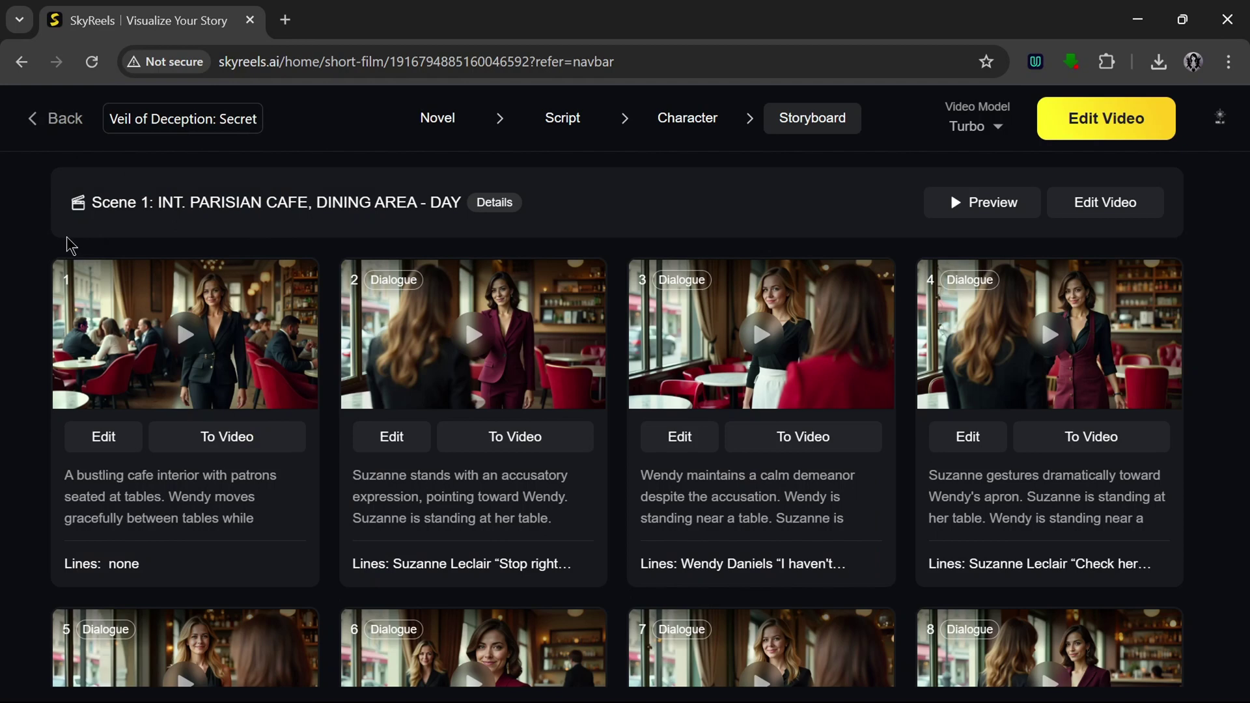